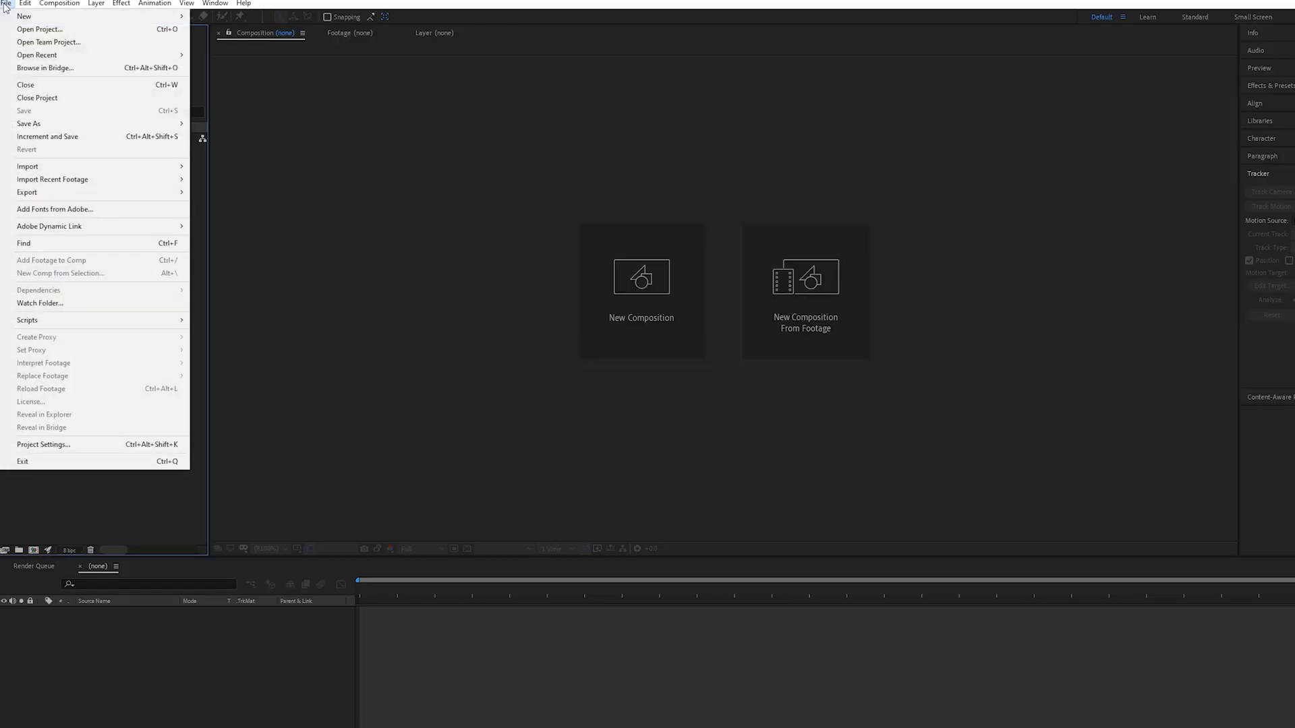
# Import DSC05972 onward from the 101MSDCF folder as one Camera Raw image sequence.
pyautogui.moveTo(71, 166)
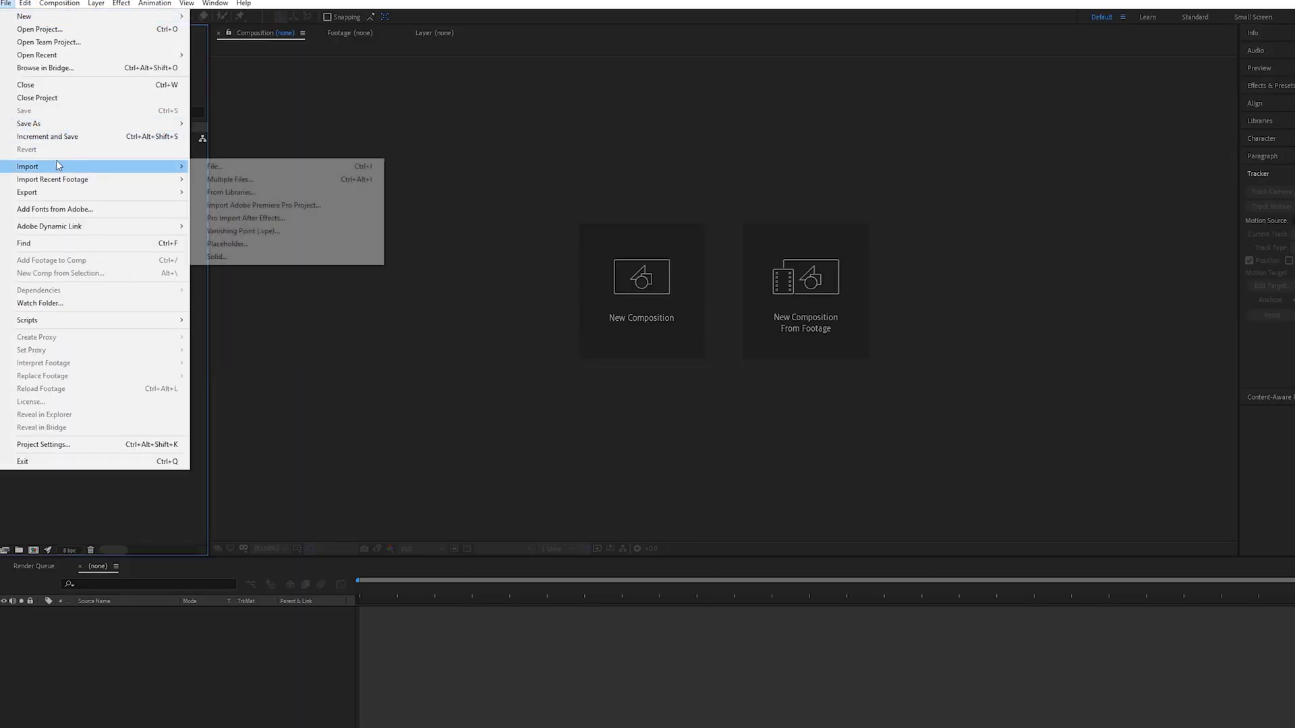
pyautogui.click(233, 165)
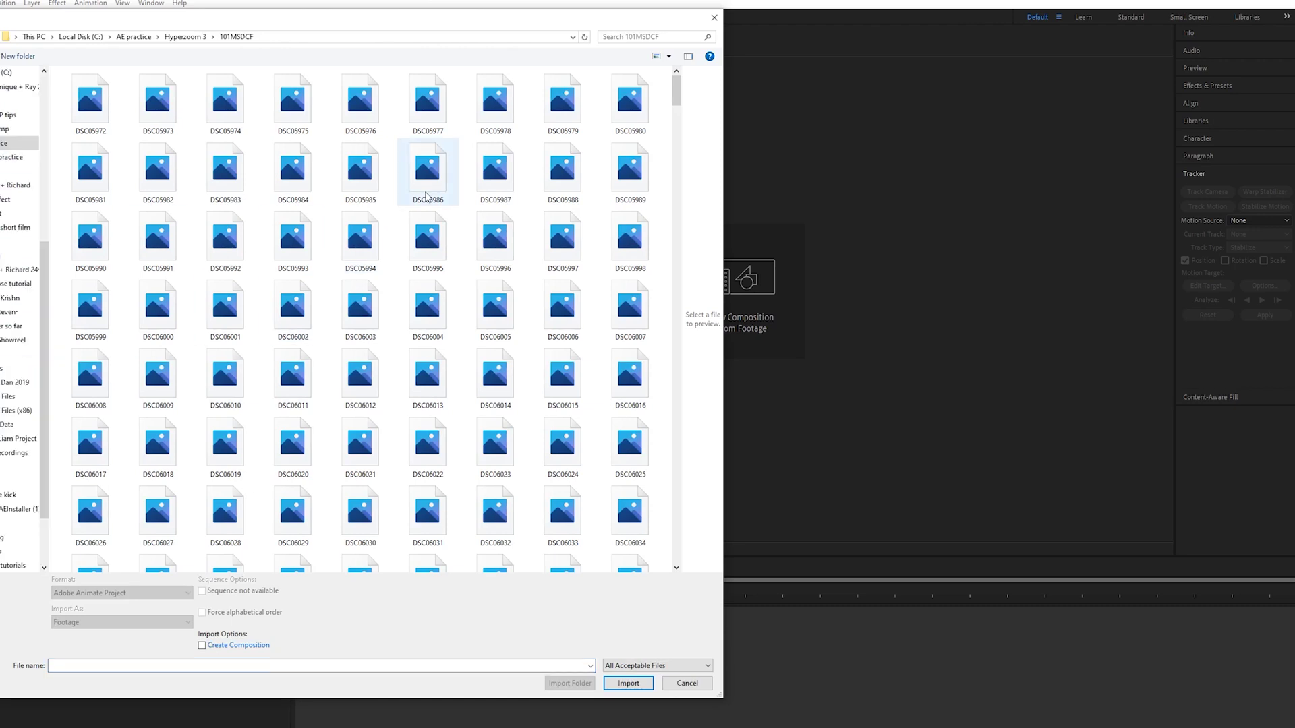
pyautogui.click(91, 118)
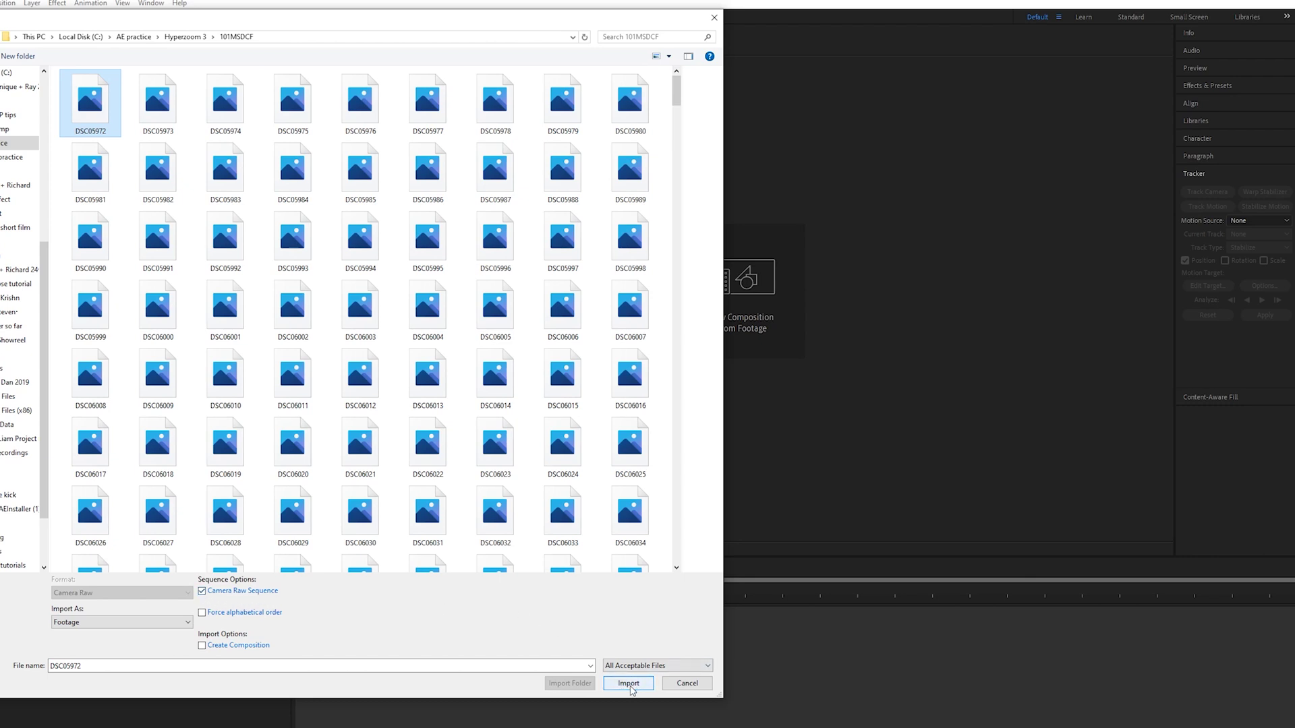
pyautogui.click(630, 684)
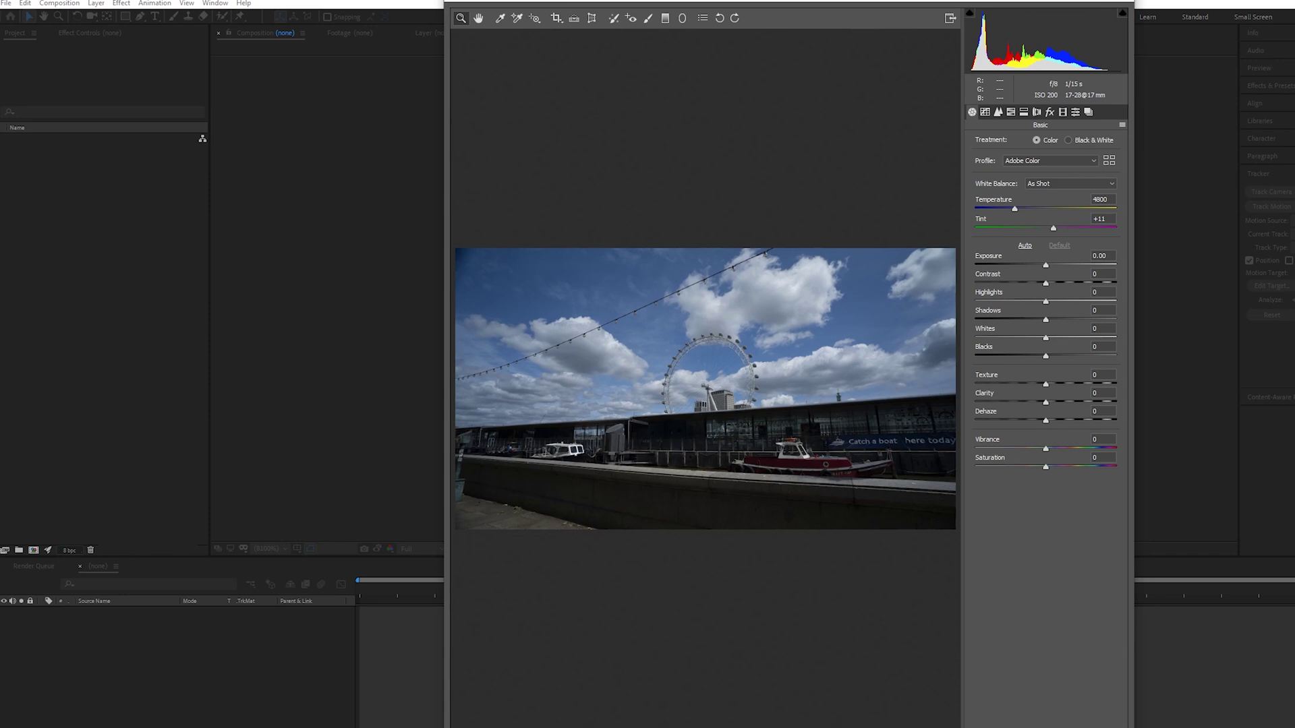
# Accept the Camera Raw defaults and set up a UHD 4K, 25 fps composition lasting 0:00:30:02.
pyautogui.press('Return')
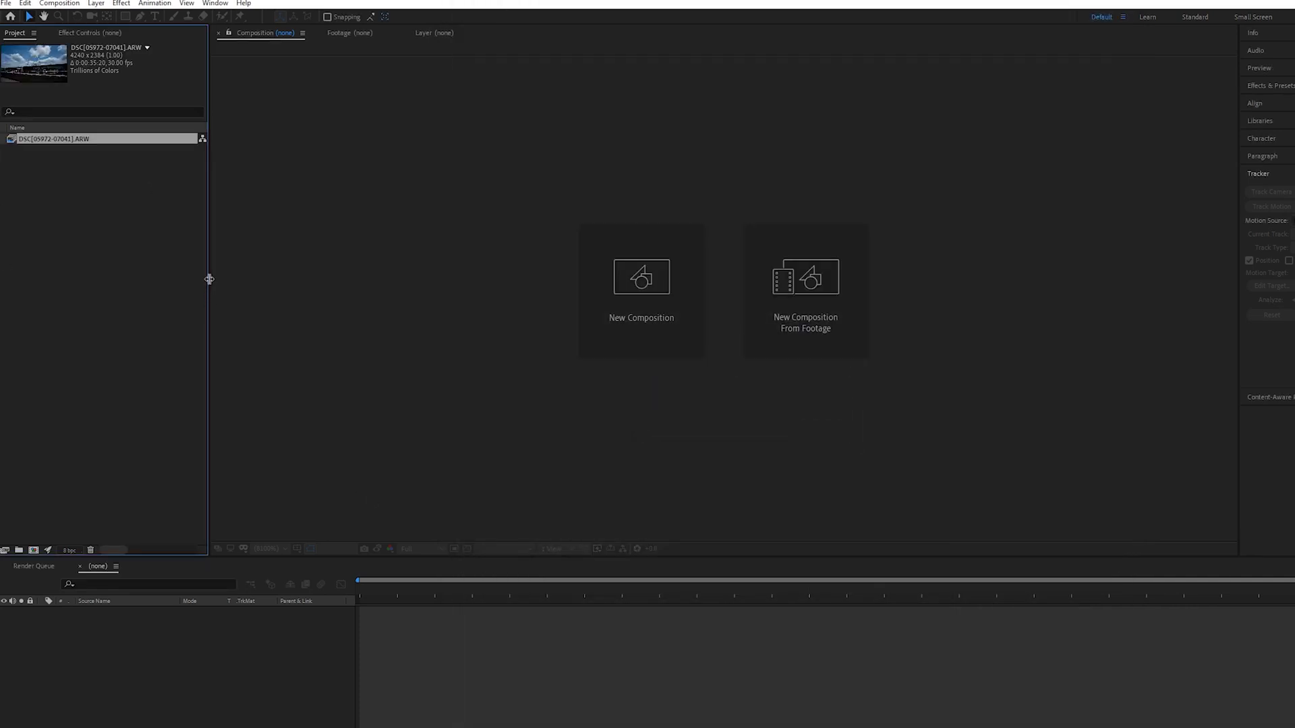
pyautogui.moveTo(208, 277); pyautogui.dragTo(430, 278)
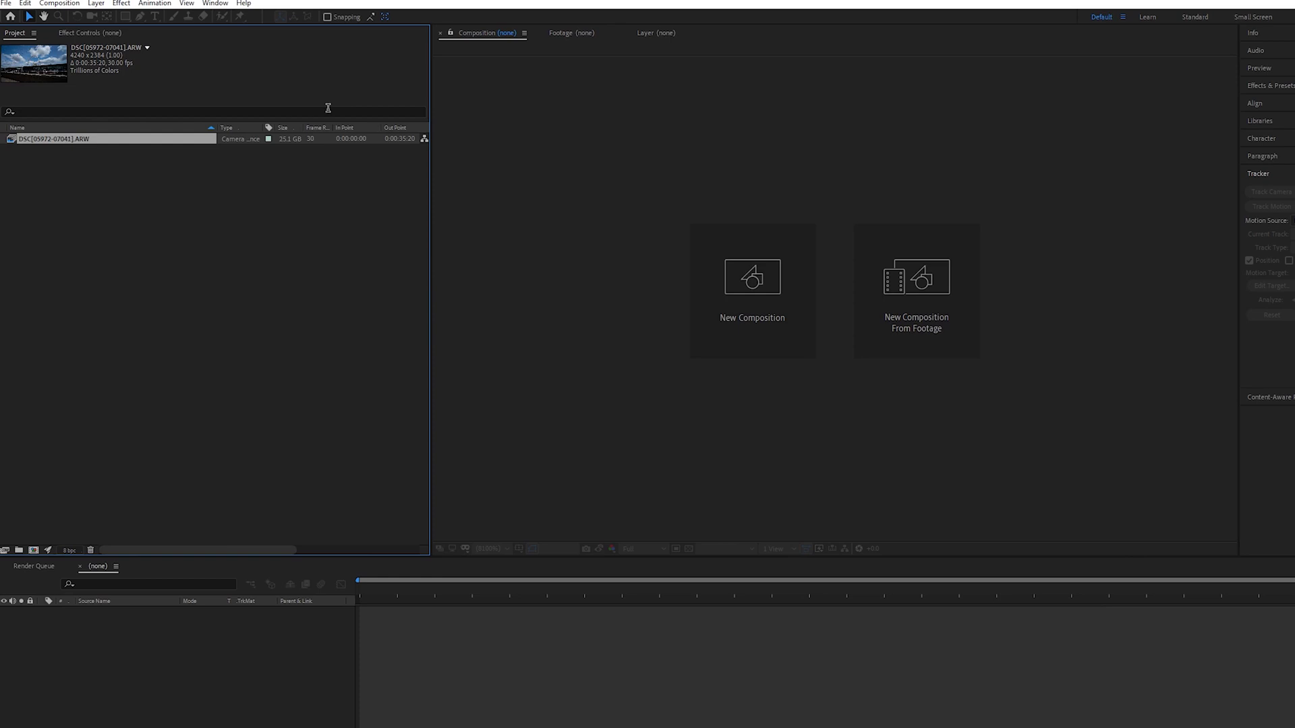
pyautogui.click(59, 4)
pyautogui.click(187, 425)
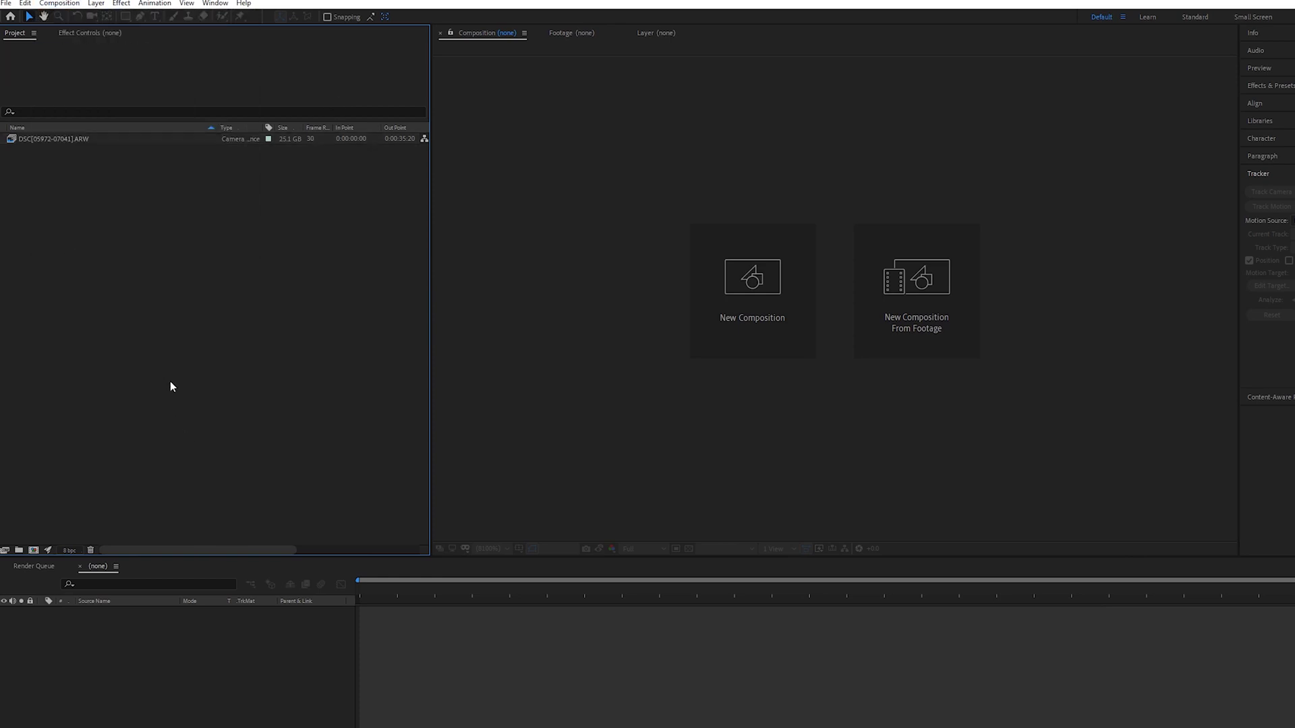
pyautogui.click(61, 3)
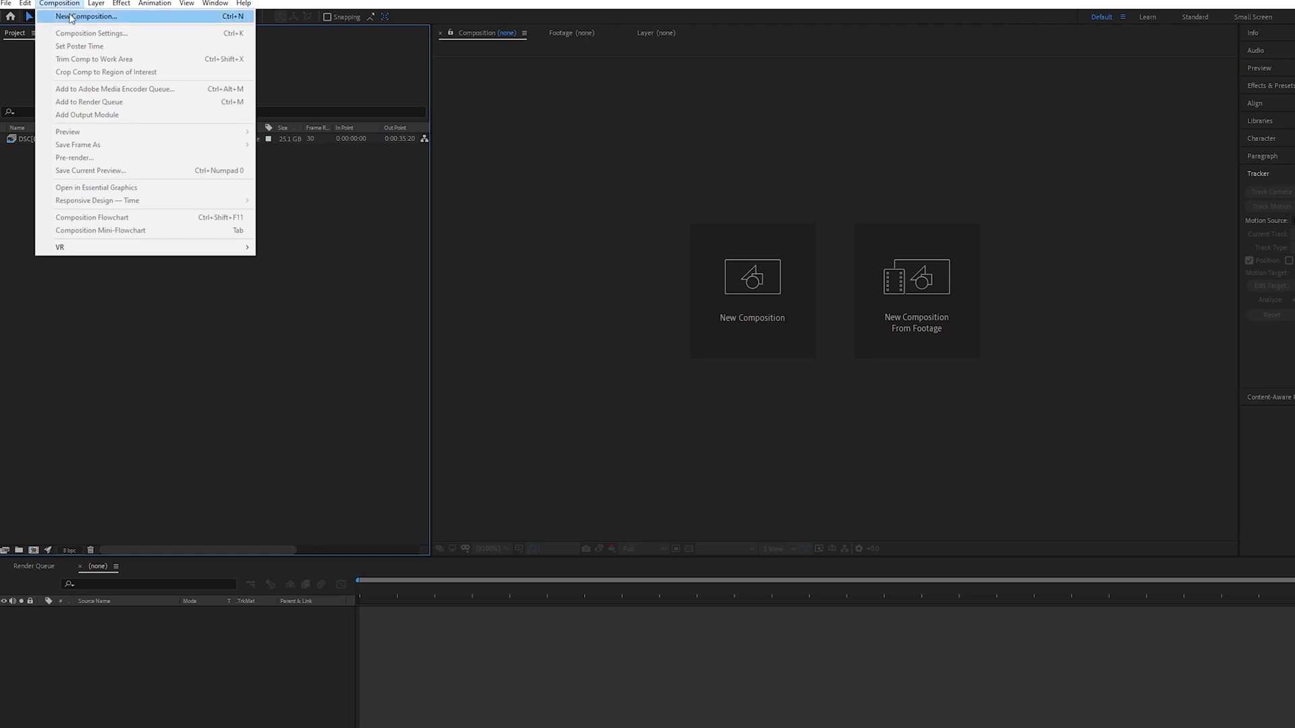
pyautogui.click(71, 16)
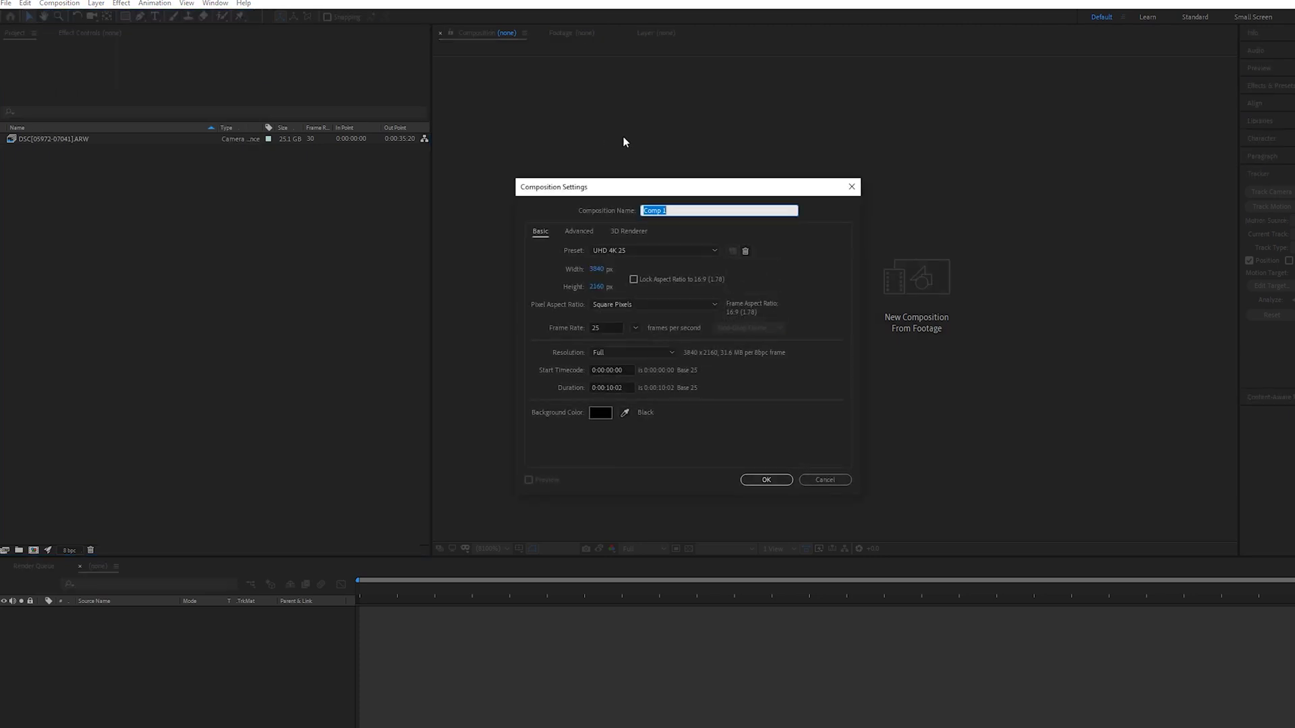
pyautogui.click(608, 329)
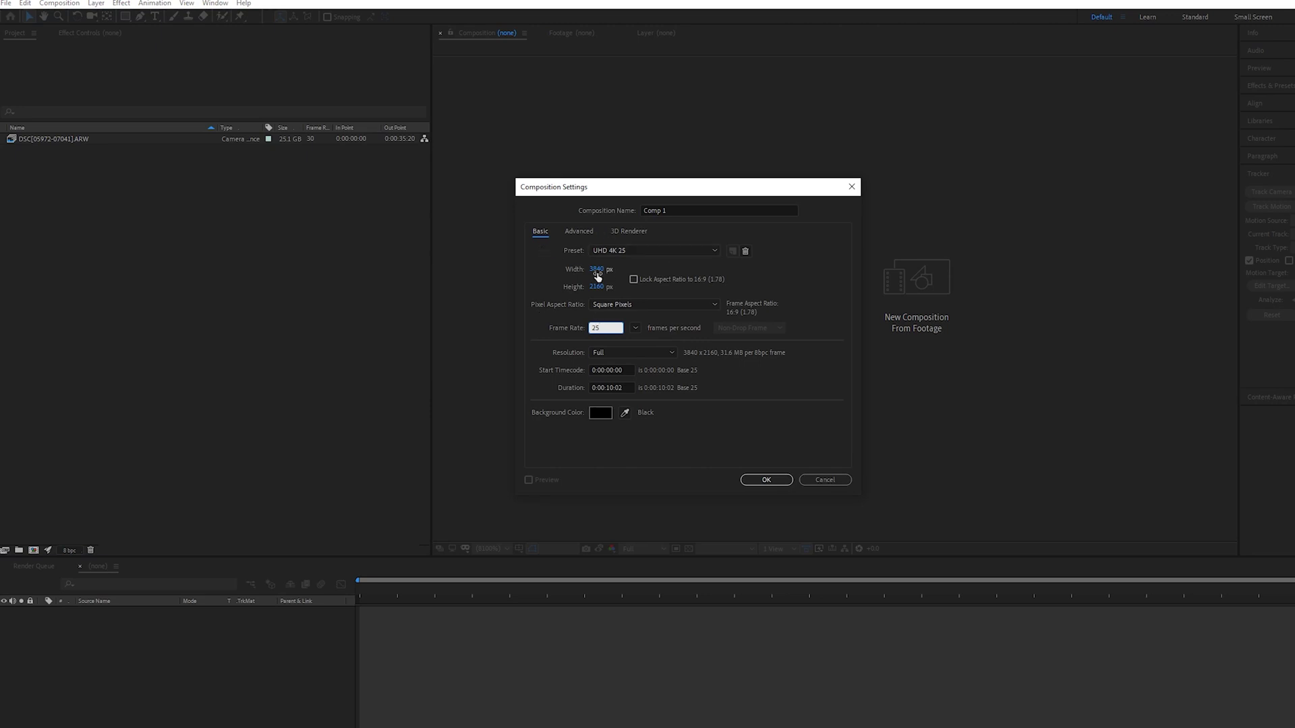
pyautogui.click(610, 388)
pyautogui.press('BackSpace')
pyautogui.write('3')
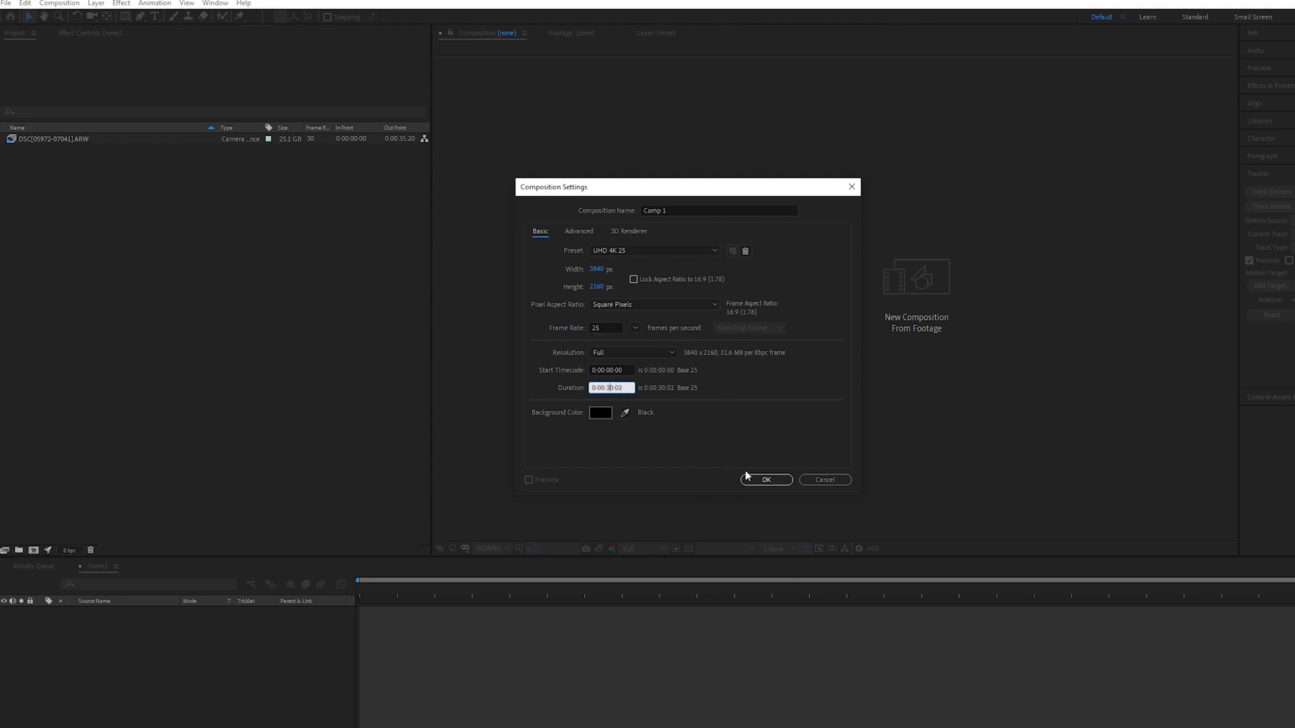
# Confirm Comp 1, add the raw sequence to it as a layer and scale it to about 90%.
pyautogui.click(764, 480)
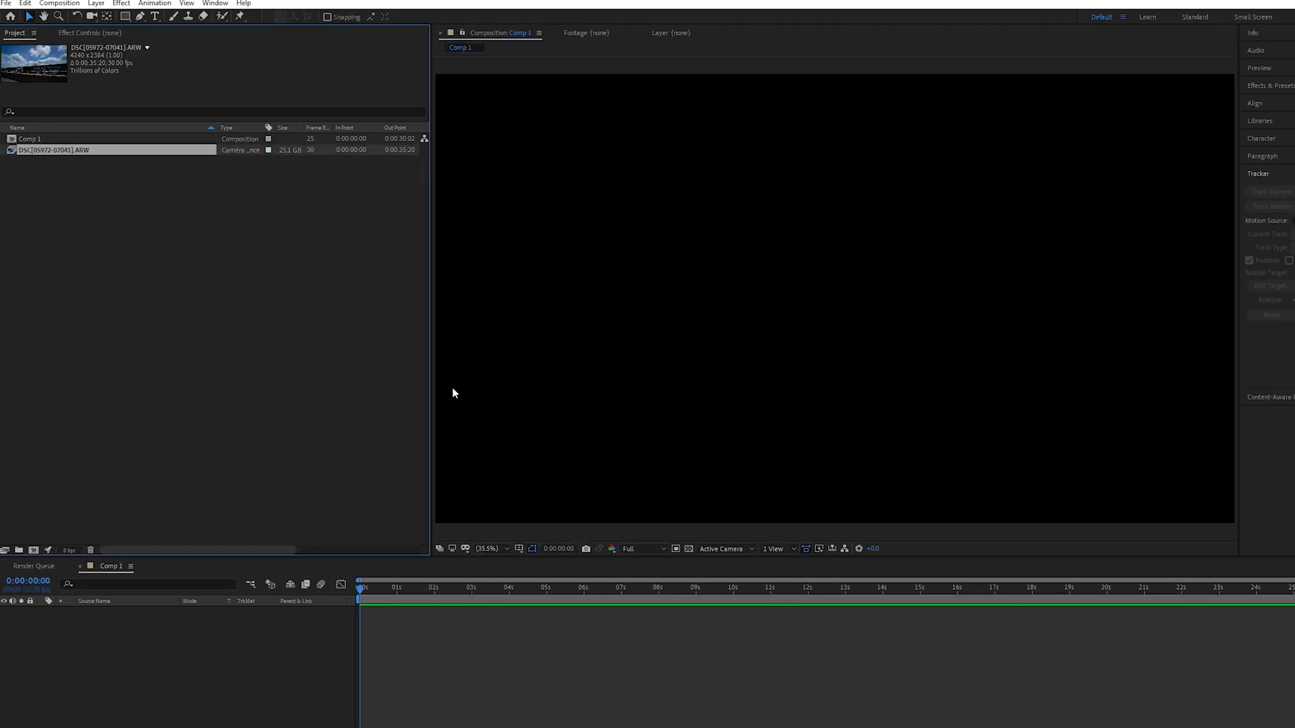
pyautogui.moveTo(428, 394); pyautogui.dragTo(282, 385)
pyautogui.moveTo(56, 153); pyautogui.dragTo(355, 584)
pyautogui.hotkey('ctrl', '`')
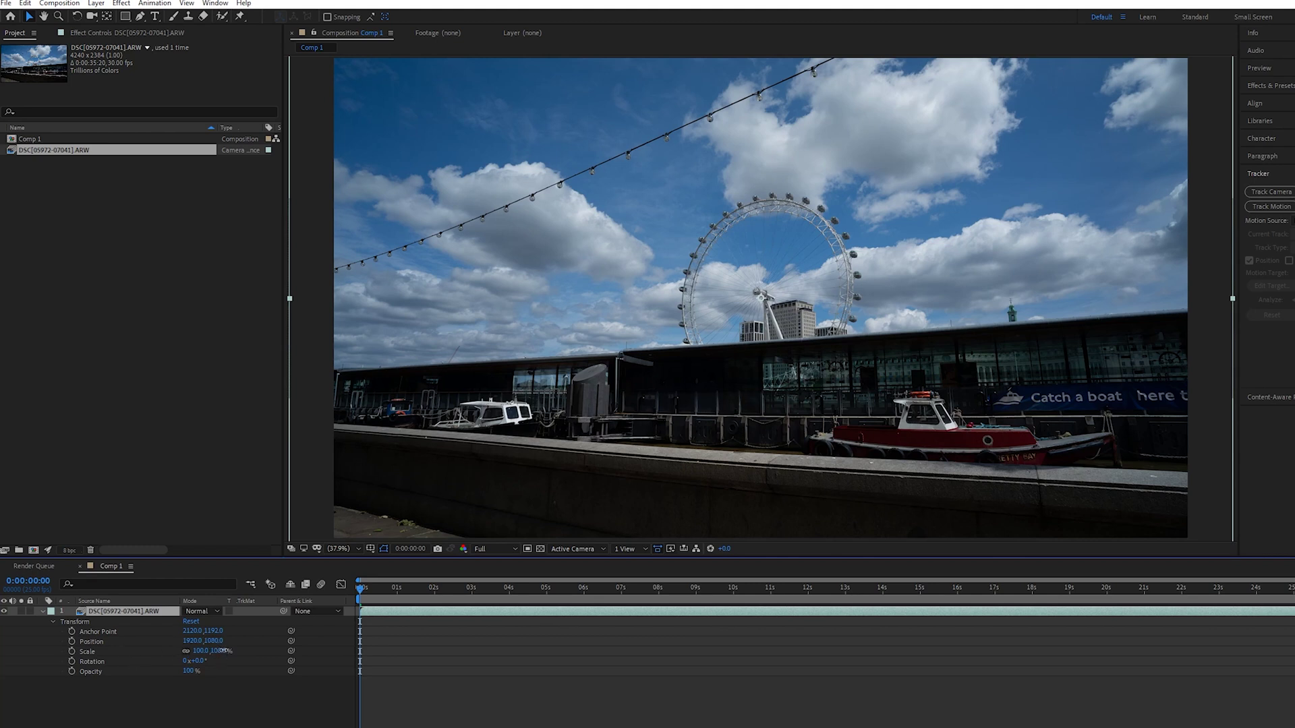
pyautogui.moveTo(224, 653); pyautogui.dragTo(218, 650)
# Find the exact frame where the cloudy London Eye shot begins.
pyautogui.click(214, 651)
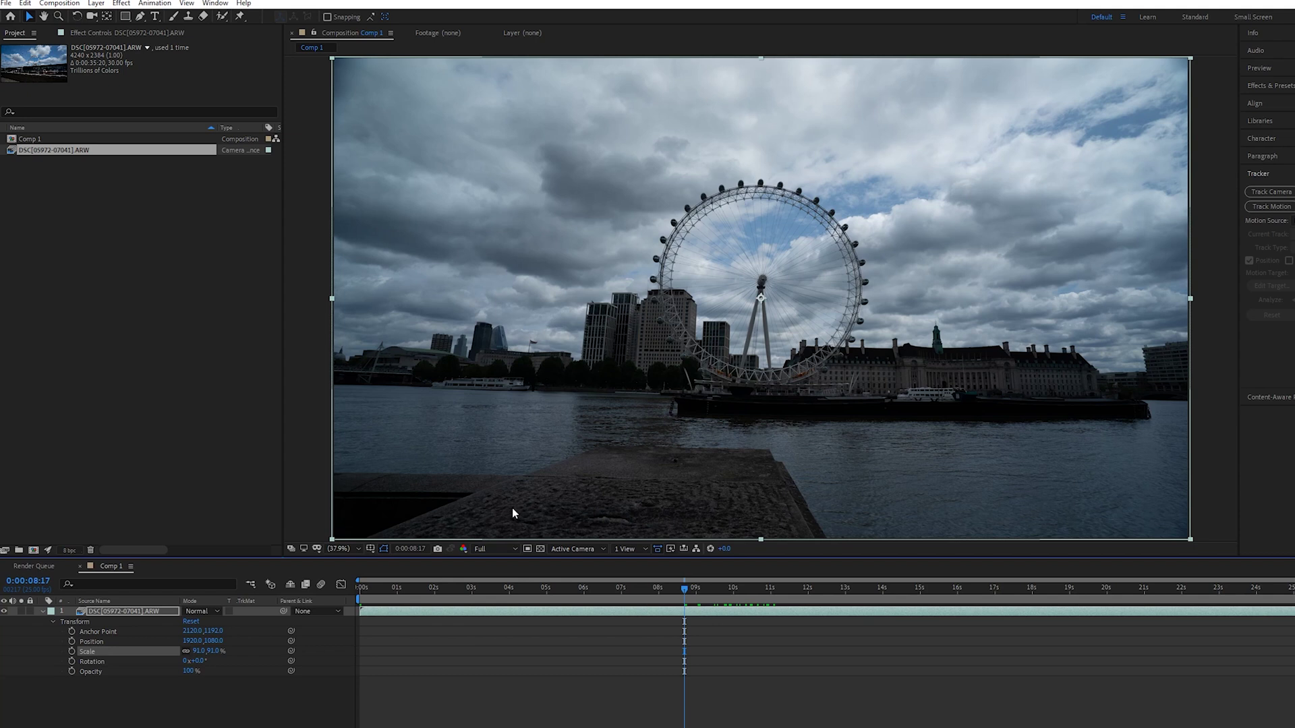
pyautogui.moveTo(686, 589)
pyautogui.mouseDown()
pyautogui.moveTo(658, 597)
pyautogui.moveTo(689, 598)
pyautogui.mouseUp()
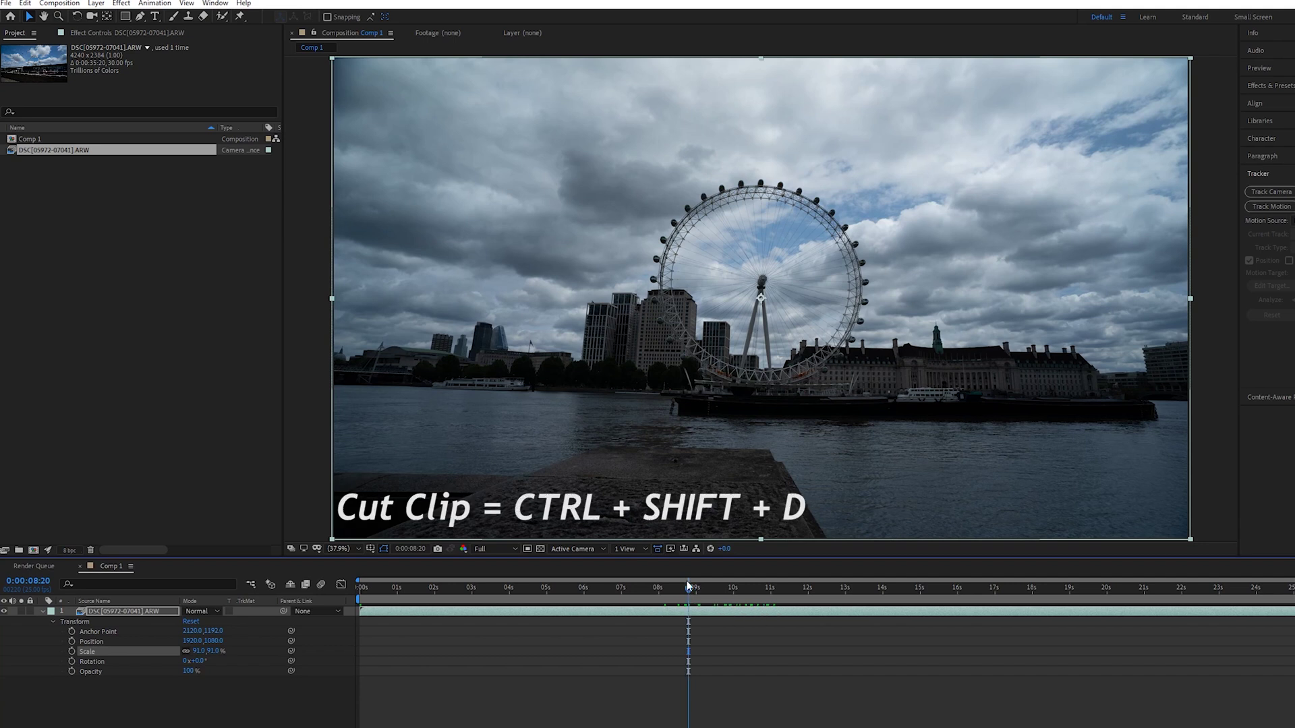
pyautogui.moveTo(688, 593); pyautogui.dragTo(698, 595)
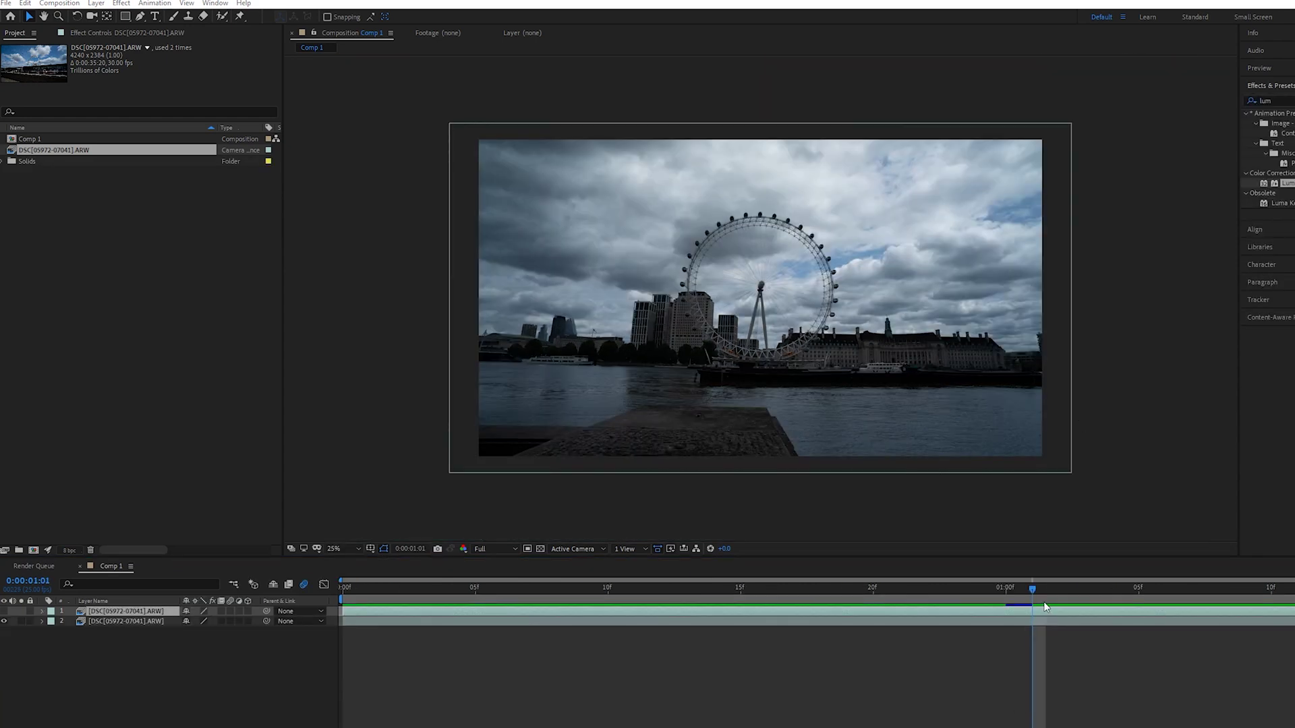
pyautogui.click(85, 663)
# Return to the start of Comp 1 and play a preview.
pyautogui.press('Home')
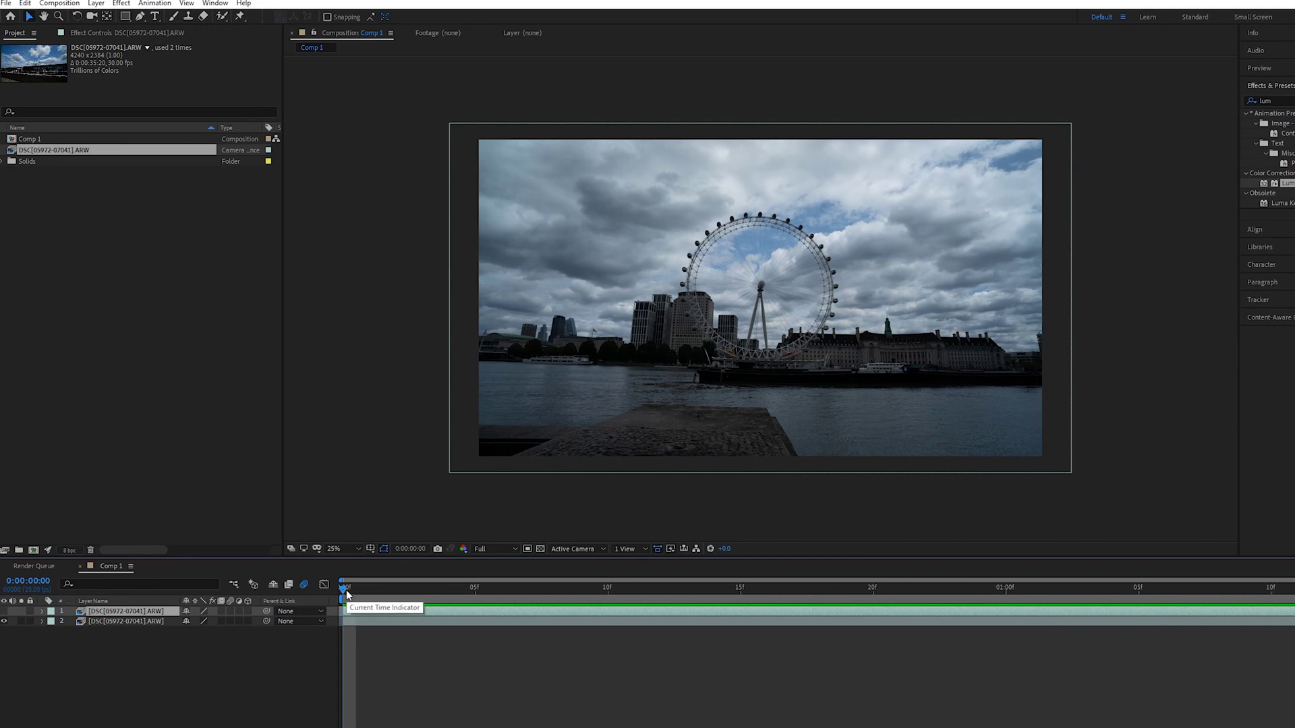
pyautogui.moveTo(341, 586); pyautogui.dragTo(1030, 620)
pyautogui.press('space')
# Rename the lower London Eye layer to 'Wide'.
pyautogui.click(140, 622)
pyautogui.rightClick(137, 621)
pyautogui.click(176, 600)
pyautogui.write('Wid')
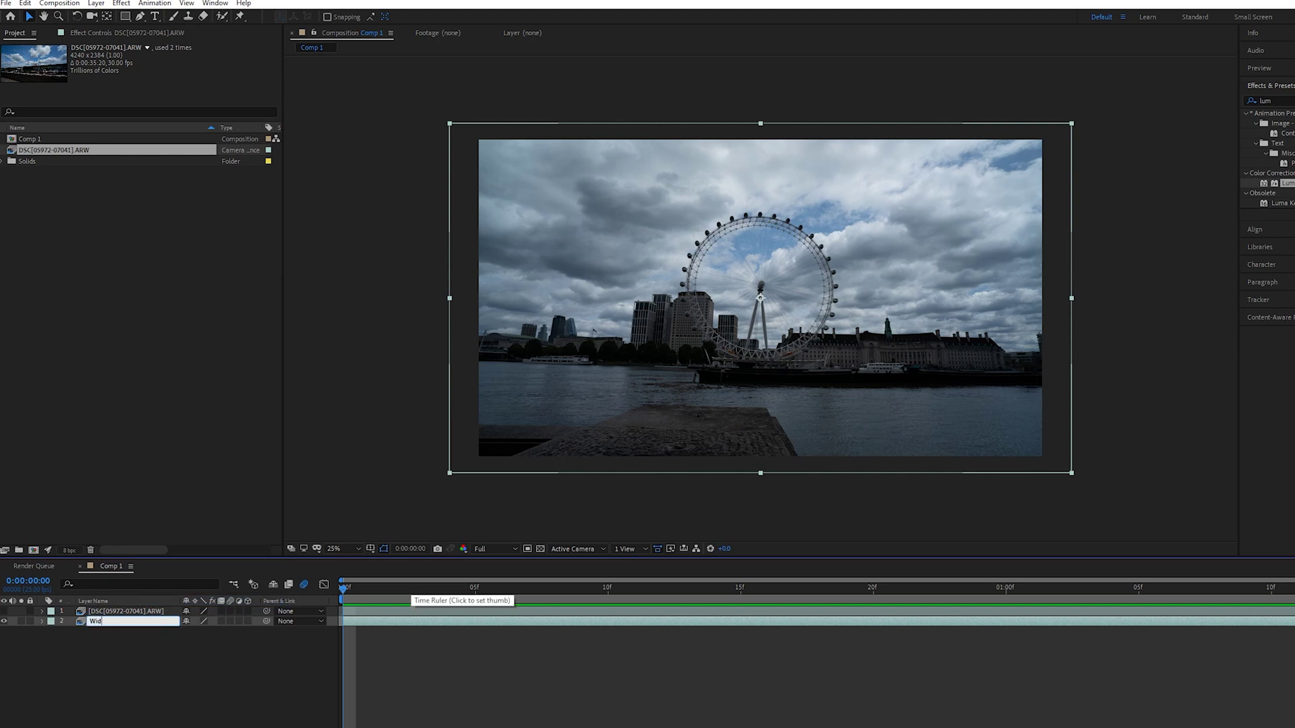
pyautogui.write('e')
pyautogui.press('Return')
# Make the upper spire layer visible, rename it 'Tight' and expand its properties.
pyautogui.click(107, 611)
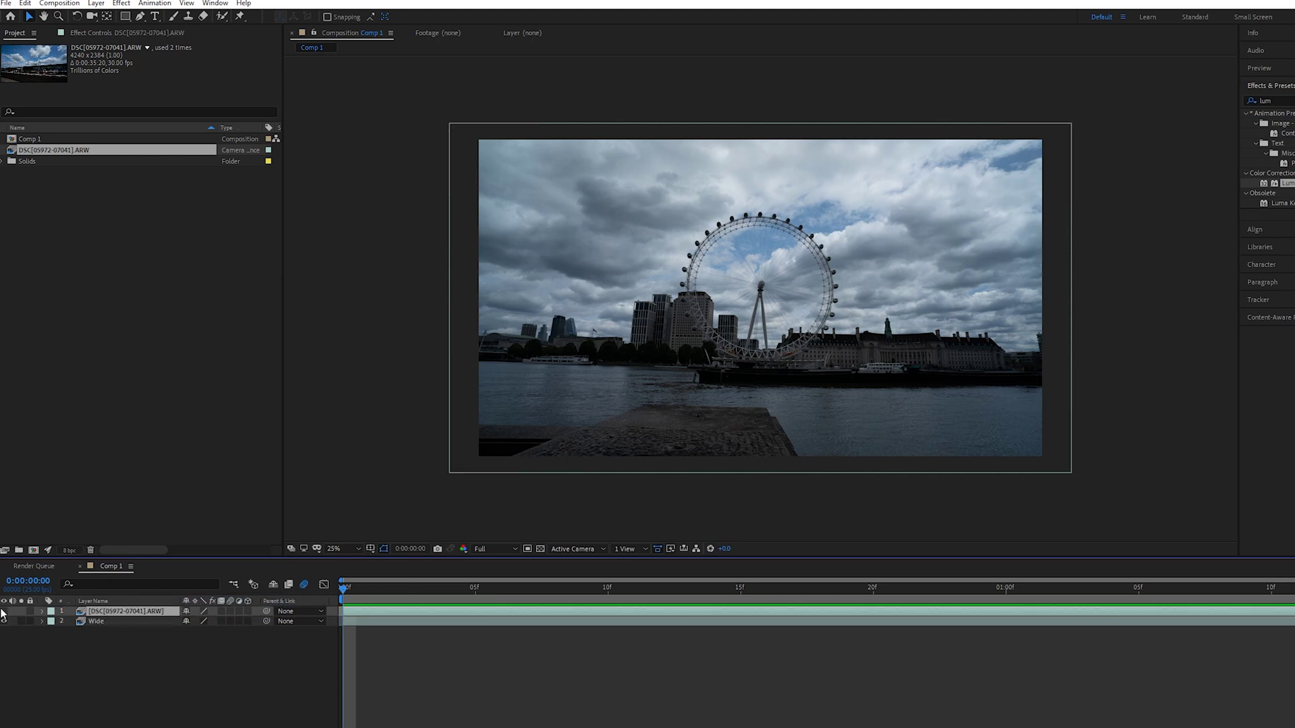
pyautogui.click(3, 611)
pyautogui.rightClick(134, 610)
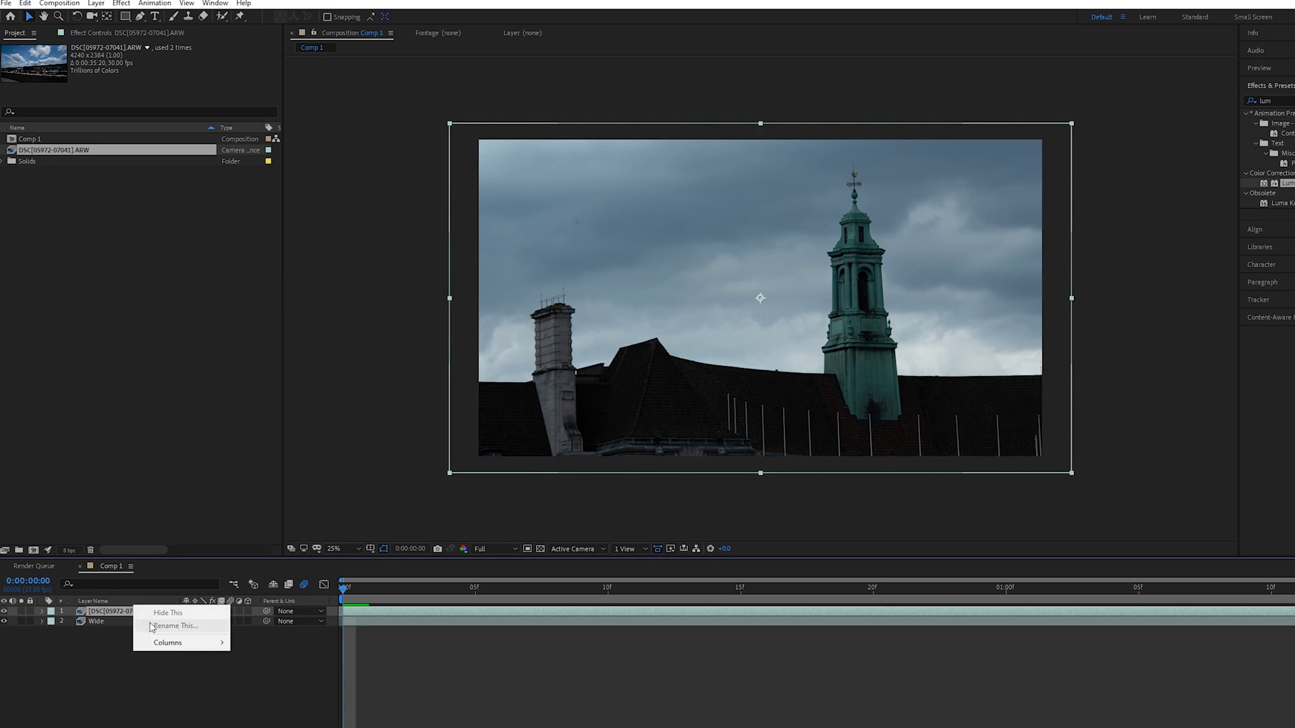
pyautogui.click(122, 611)
pyautogui.rightClick(123, 611)
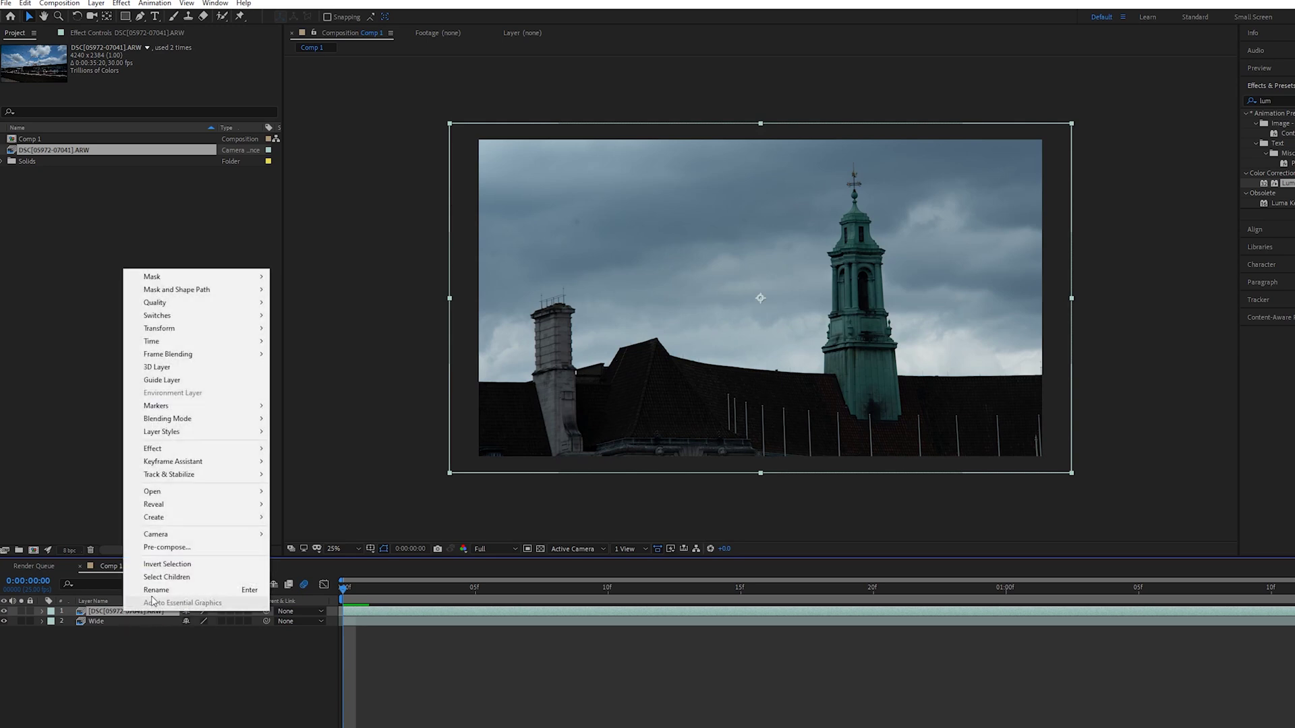
pyautogui.click(152, 593)
pyautogui.write('Tight')
pyautogui.press('Return')
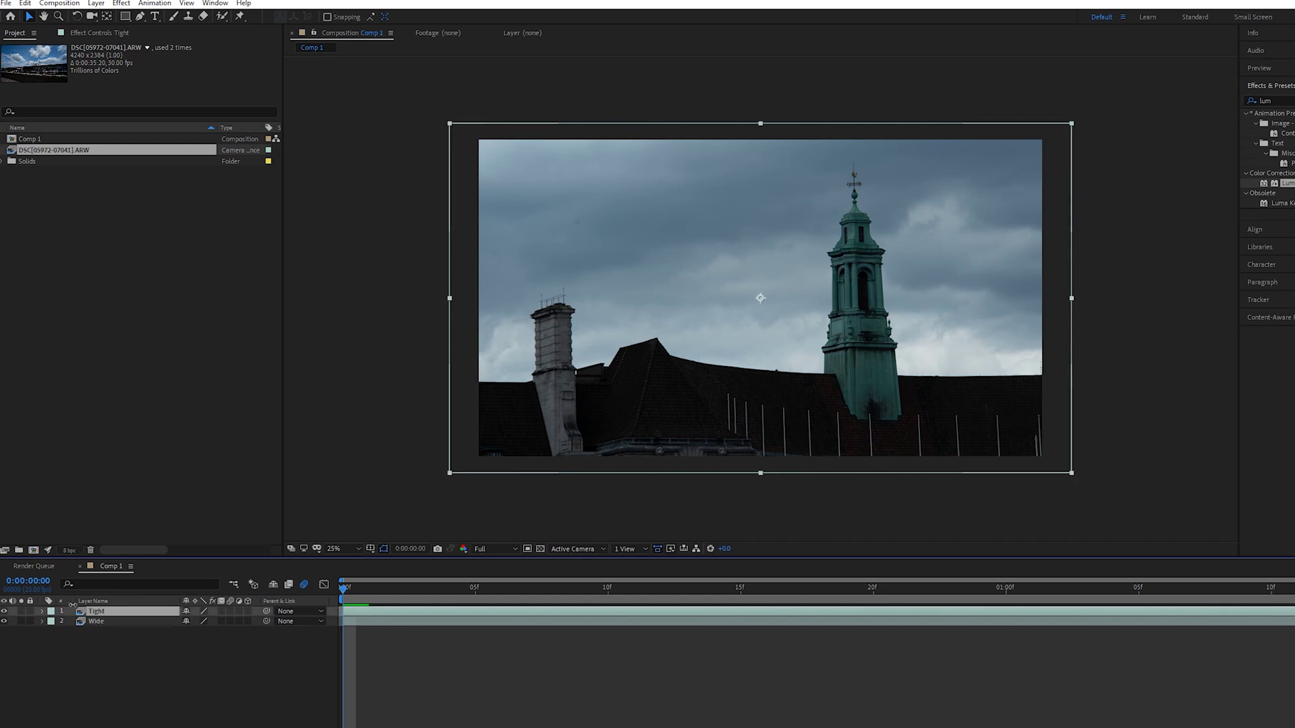
pyautogui.click(42, 612)
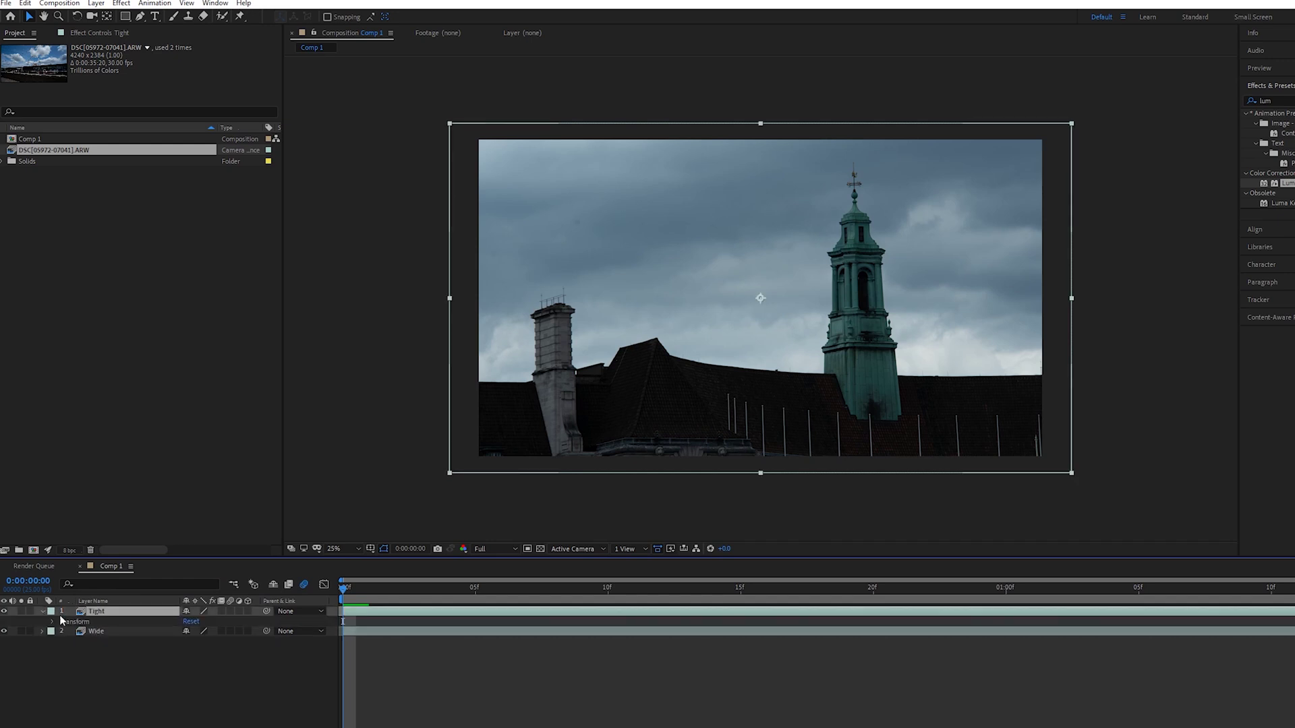
# Shrink Tight to about 14%, place it right of the wheel, and view at 200%.
pyautogui.click(53, 621)
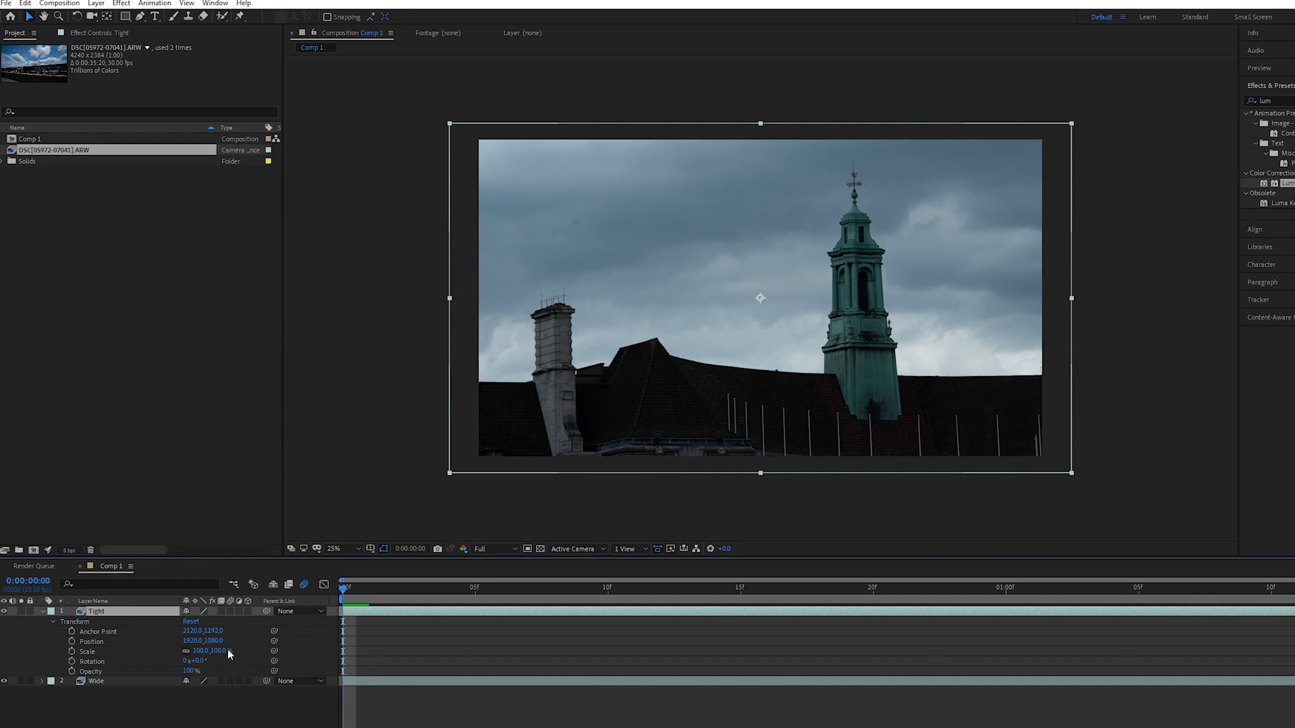
pyautogui.moveTo(223, 651); pyautogui.dragTo(168, 655)
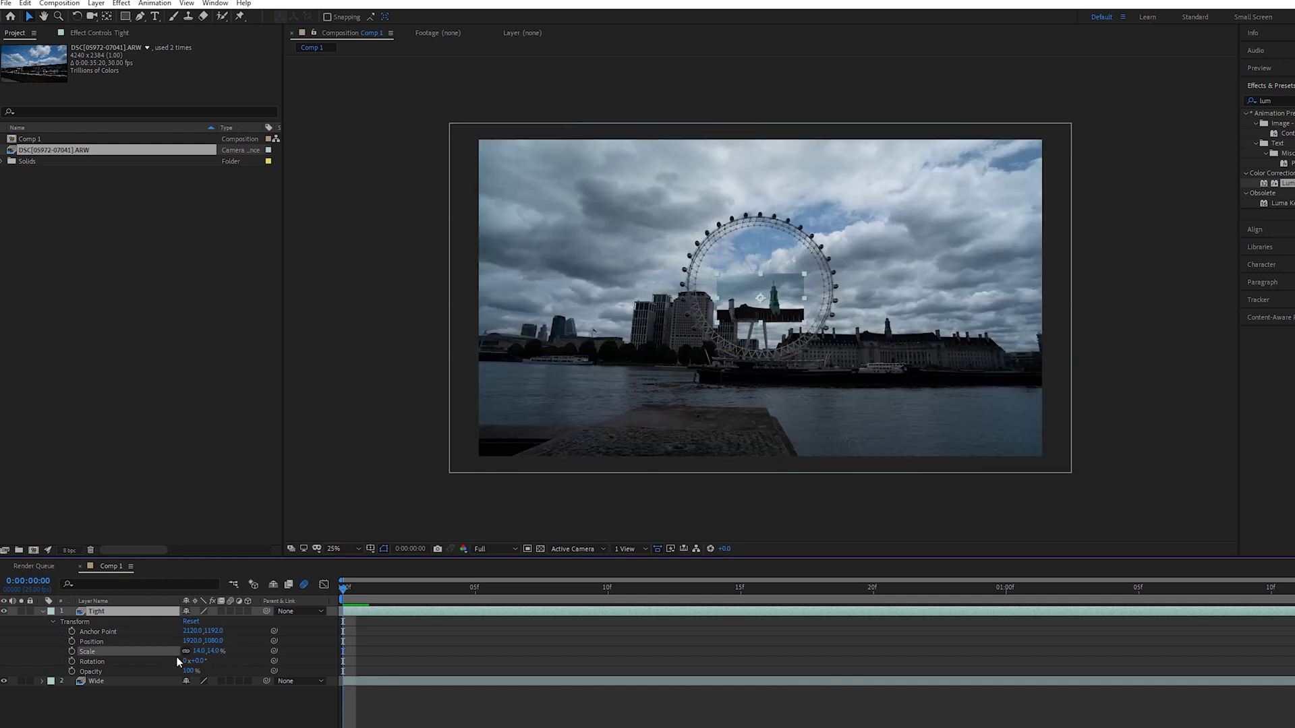
pyautogui.moveTo(787, 301); pyautogui.dragTo(898, 329)
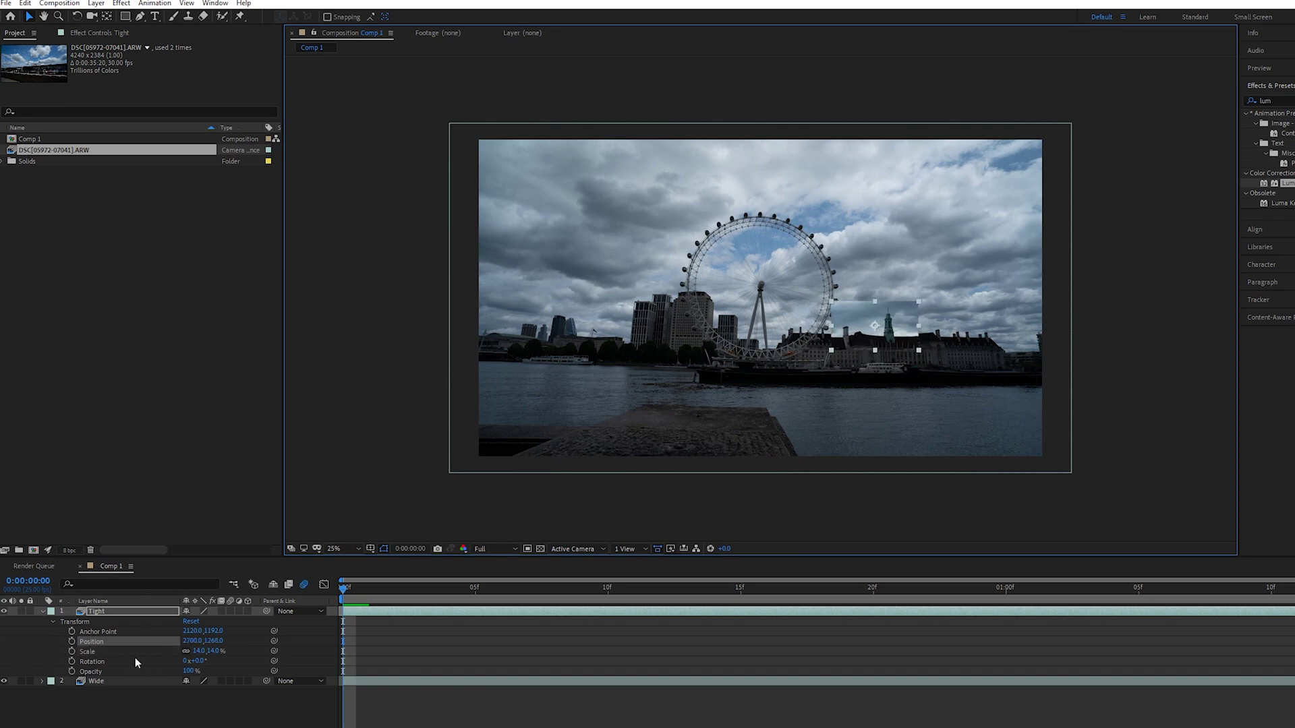
pyautogui.click(354, 548)
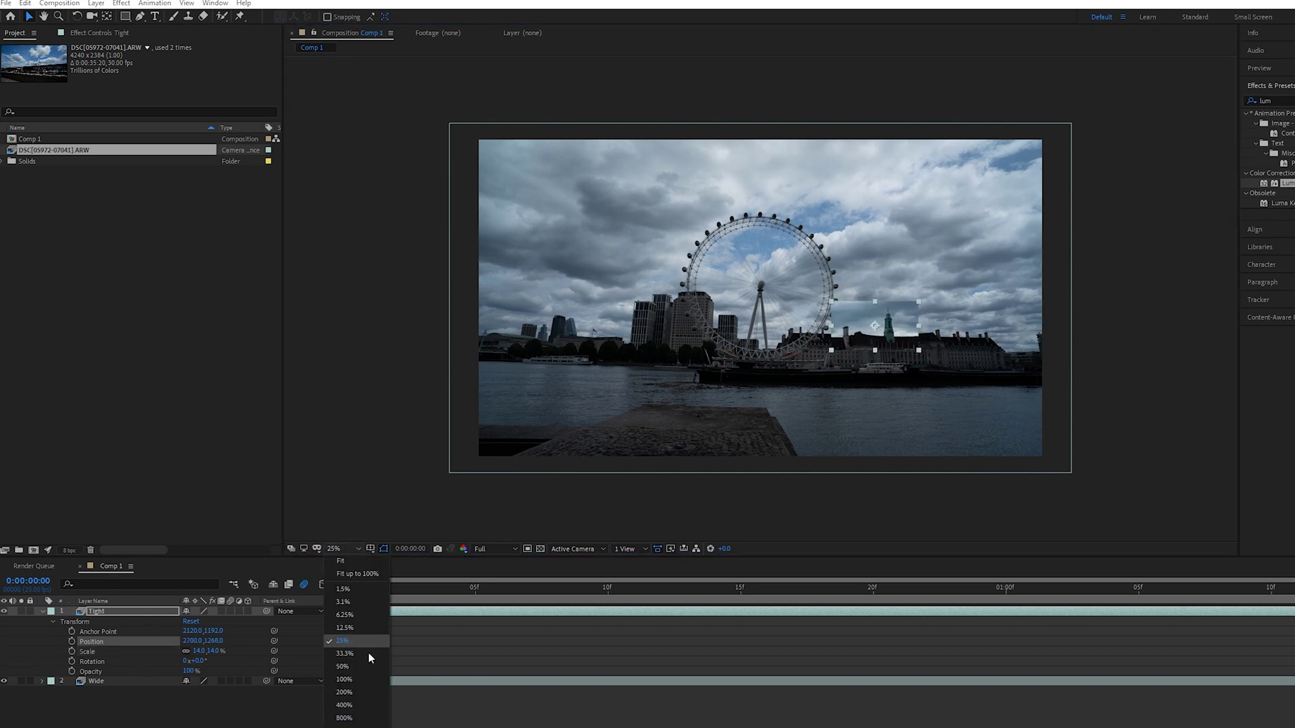
pyautogui.click(344, 693)
pyautogui.press('space')
pyautogui.moveTo(928, 290); pyautogui.dragTo(292, 235)
# Lower Tight's opacity and reposition it while bringing its scale to 10%.
pyautogui.moveTo(192, 671)
pyautogui.mouseDown()
pyautogui.moveTo(163, 671)
pyautogui.moveTo(196, 671)
pyautogui.moveTo(184, 672)
pyautogui.mouseUp()
pyautogui.moveTo(751, 450); pyautogui.dragTo(810, 436)
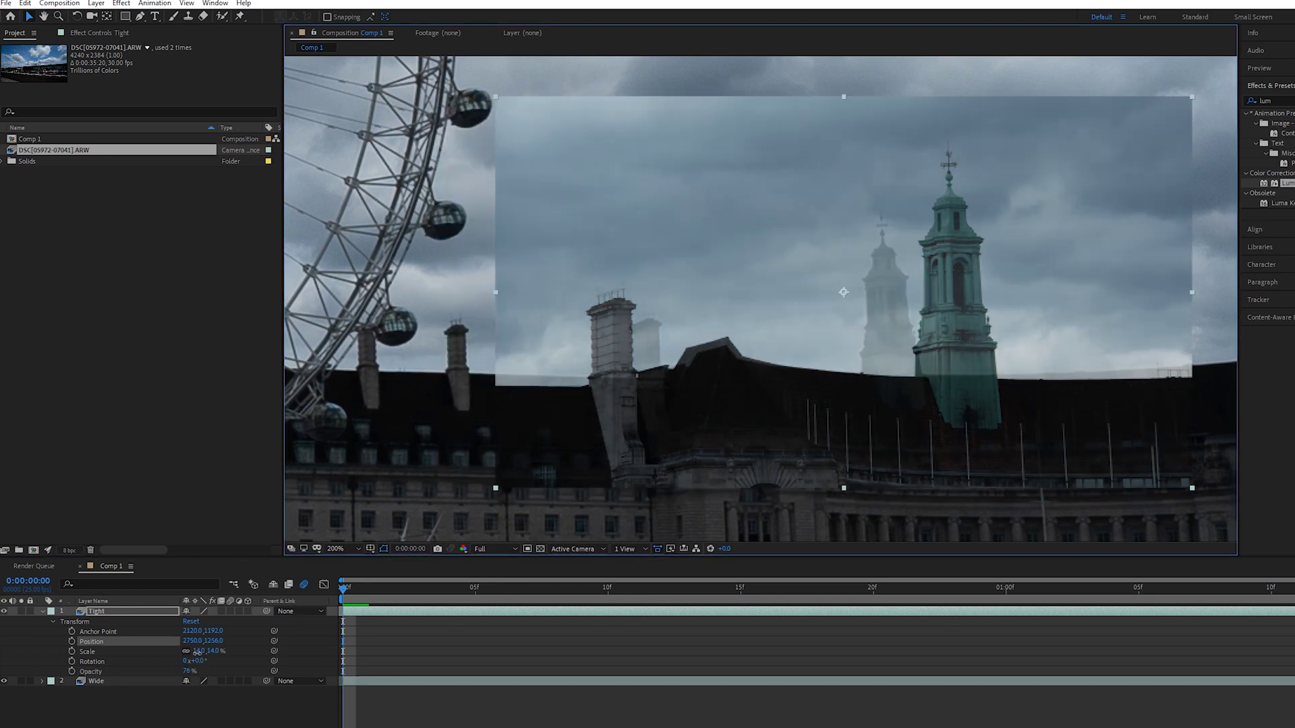
pyautogui.moveTo(199, 657)
pyautogui.mouseDown()
pyautogui.moveTo(145, 657)
pyautogui.moveTo(196, 653)
pyautogui.mouseUp()
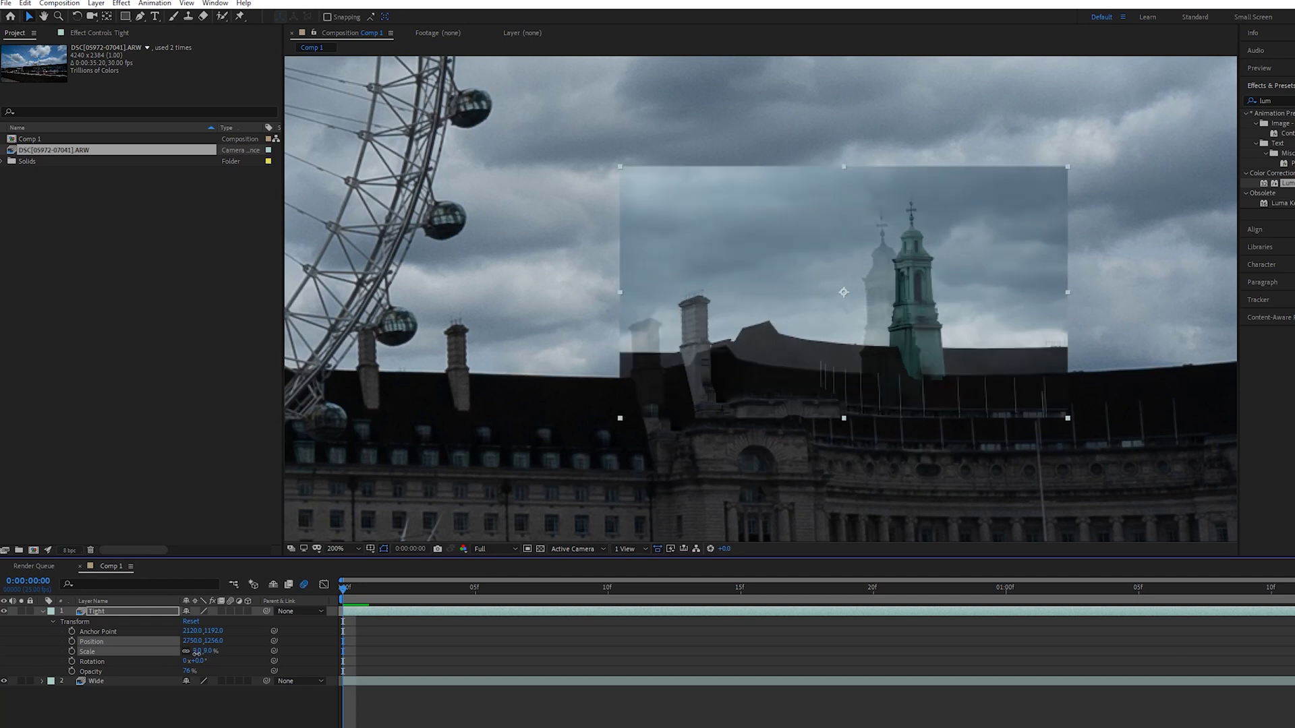
pyautogui.moveTo(734, 375); pyautogui.dragTo(704, 391)
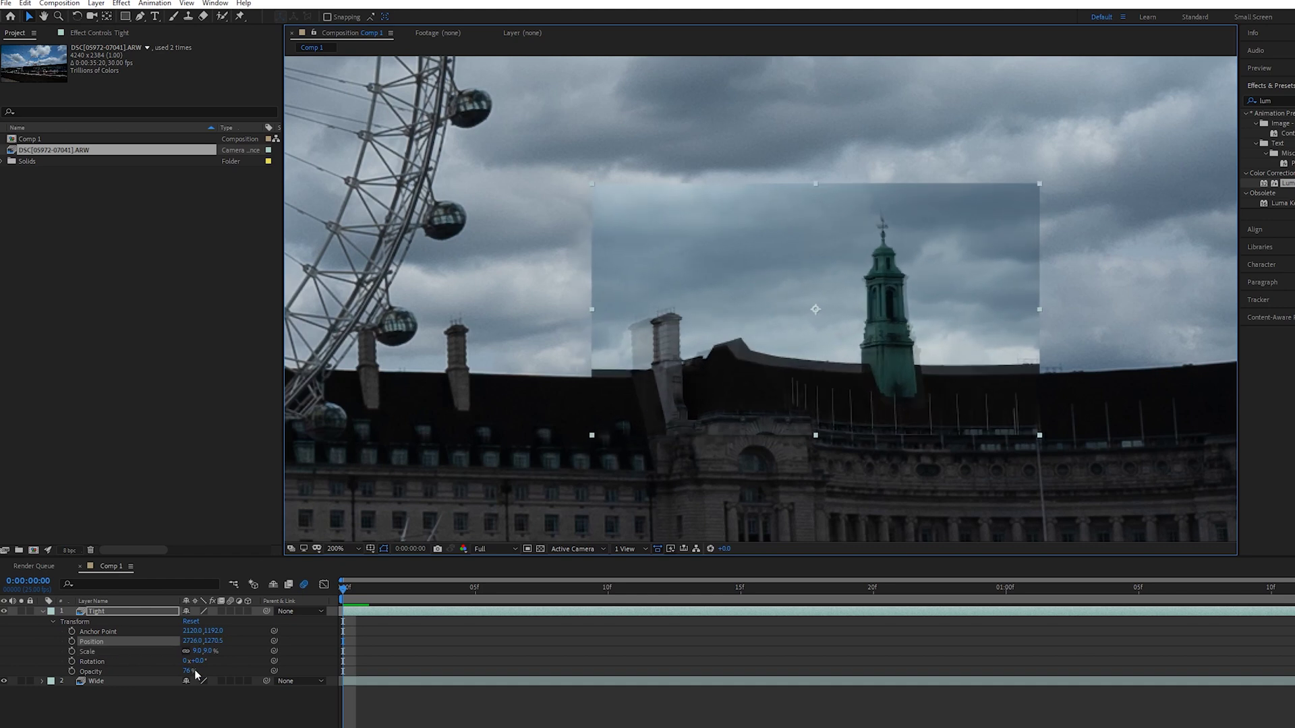
pyautogui.moveTo(209, 653); pyautogui.dragTo(210, 653)
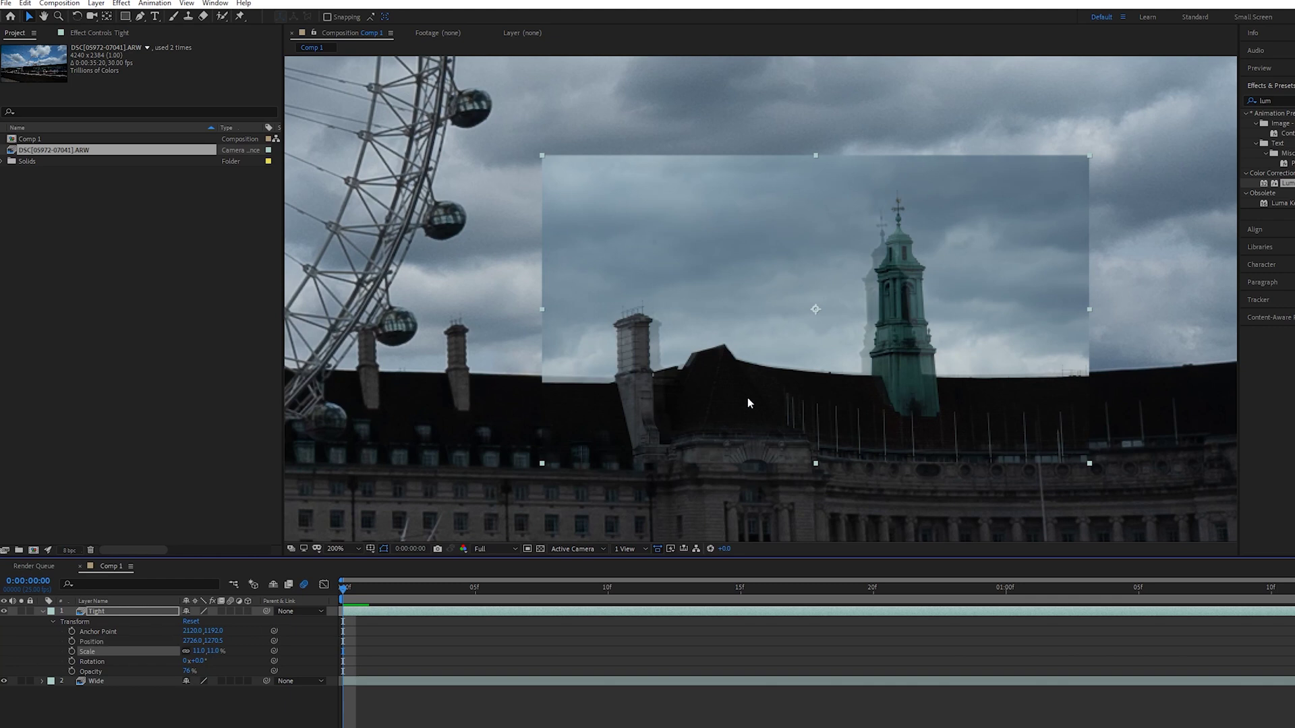
pyautogui.click(215, 651)
pyautogui.moveTo(747, 398); pyautogui.dragTo(790, 387)
pyautogui.press('Return')
# Fine-tune Tight's scale to 9.7% and nudge it until the spires line up.
pyautogui.moveTo(214, 651); pyautogui.dragTo(207, 650)
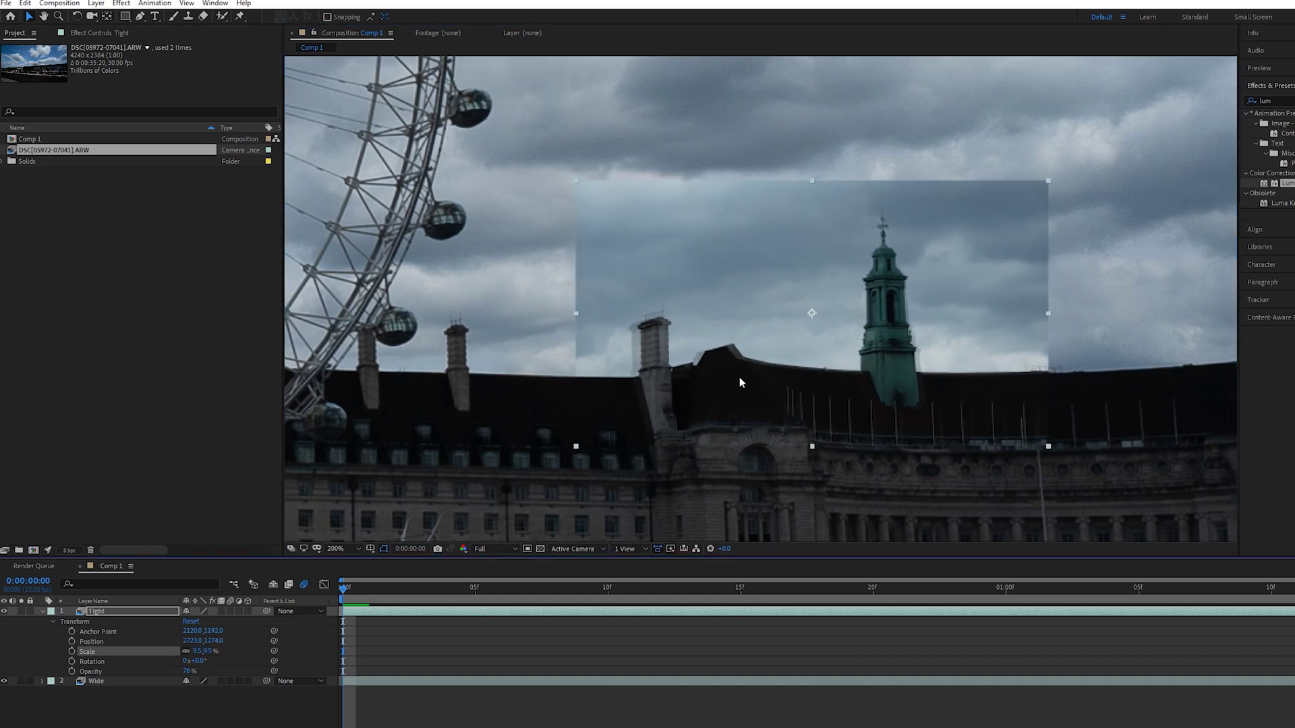
pyautogui.click(209, 651)
pyautogui.write('9.6')
pyautogui.press('Return')
pyautogui.moveTo(791, 293); pyautogui.dragTo(795, 293)
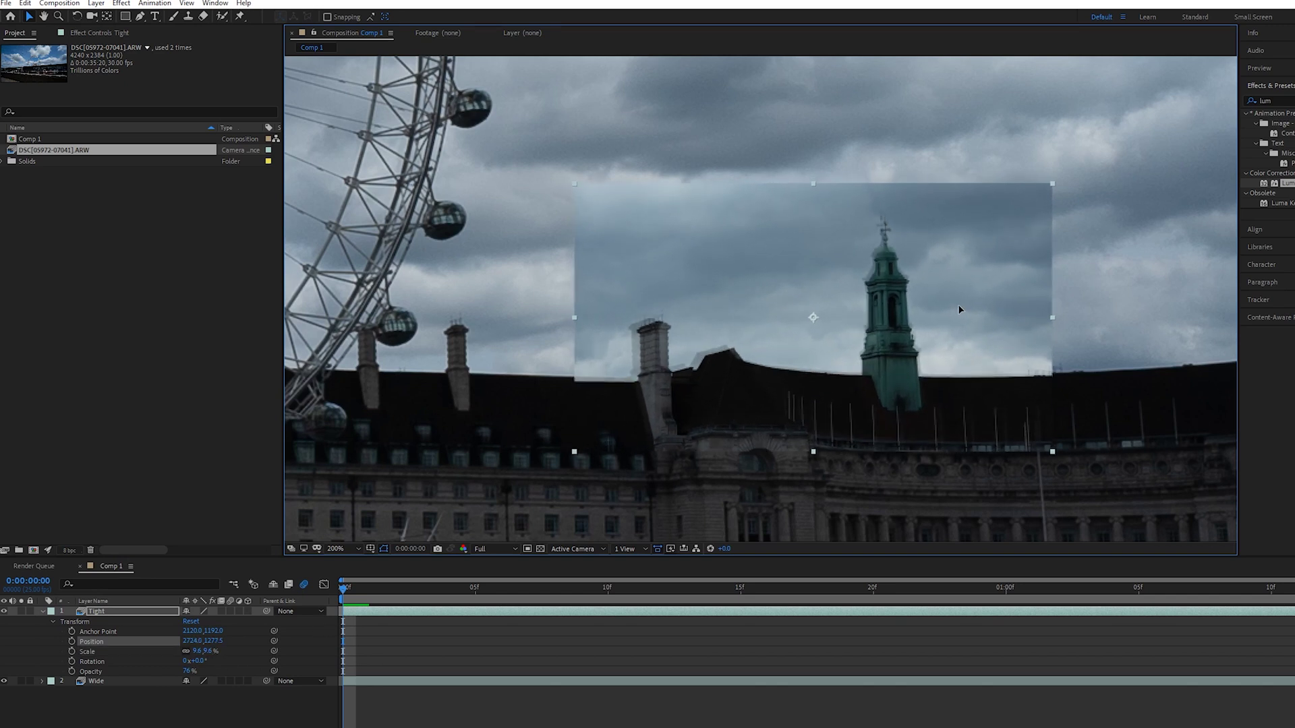
pyautogui.moveTo(958, 304); pyautogui.dragTo(957, 302)
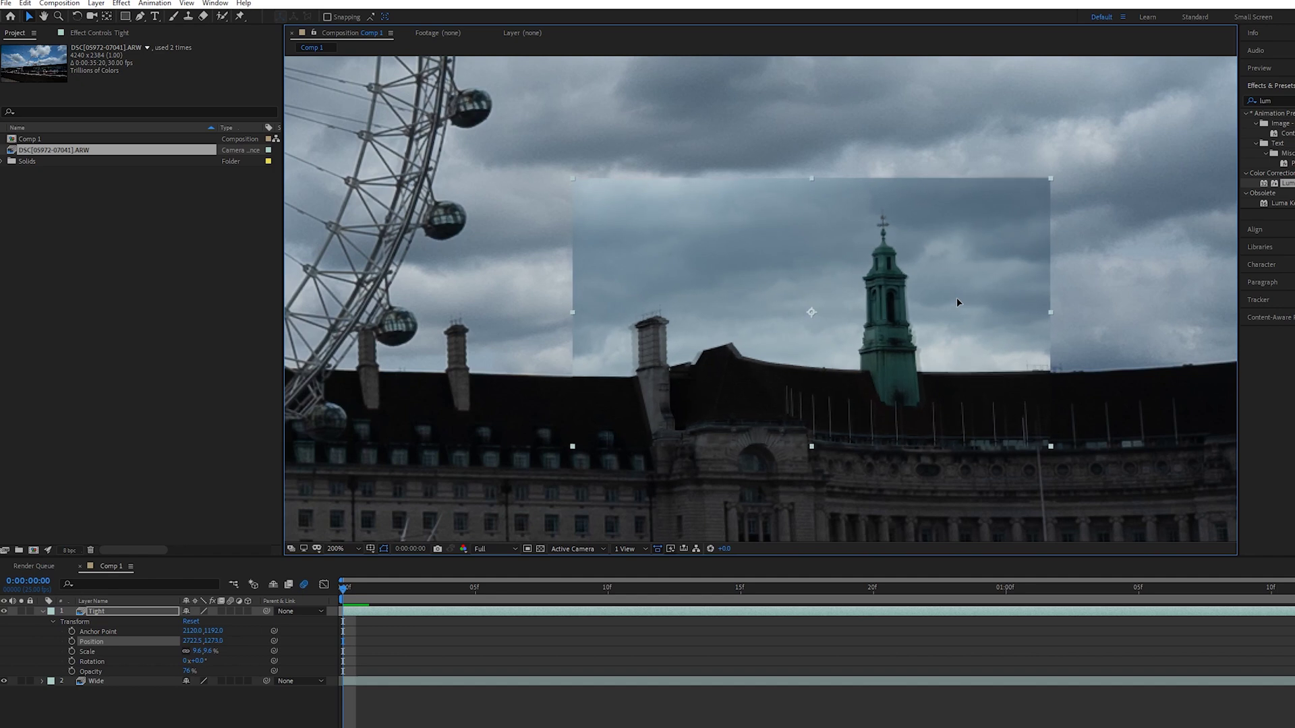
pyautogui.moveTo(959, 353); pyautogui.dragTo(948, 359)
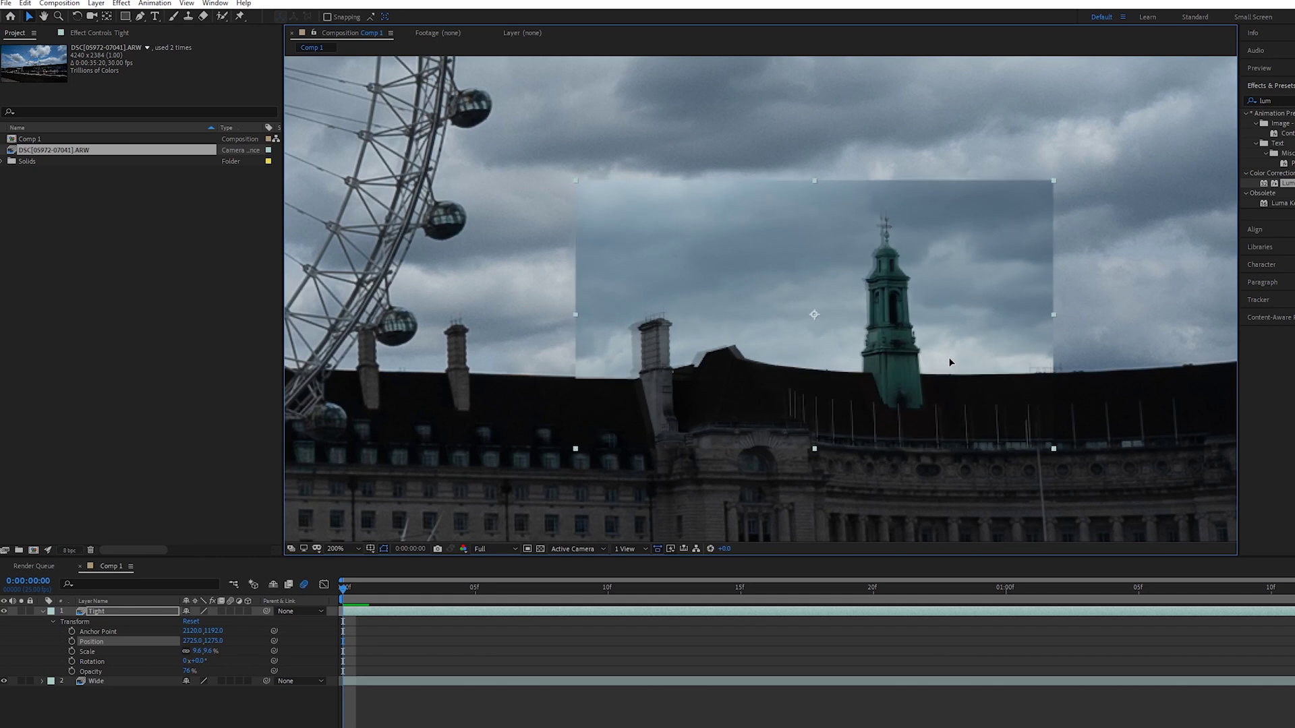
pyautogui.click(207, 651)
pyautogui.write('9')
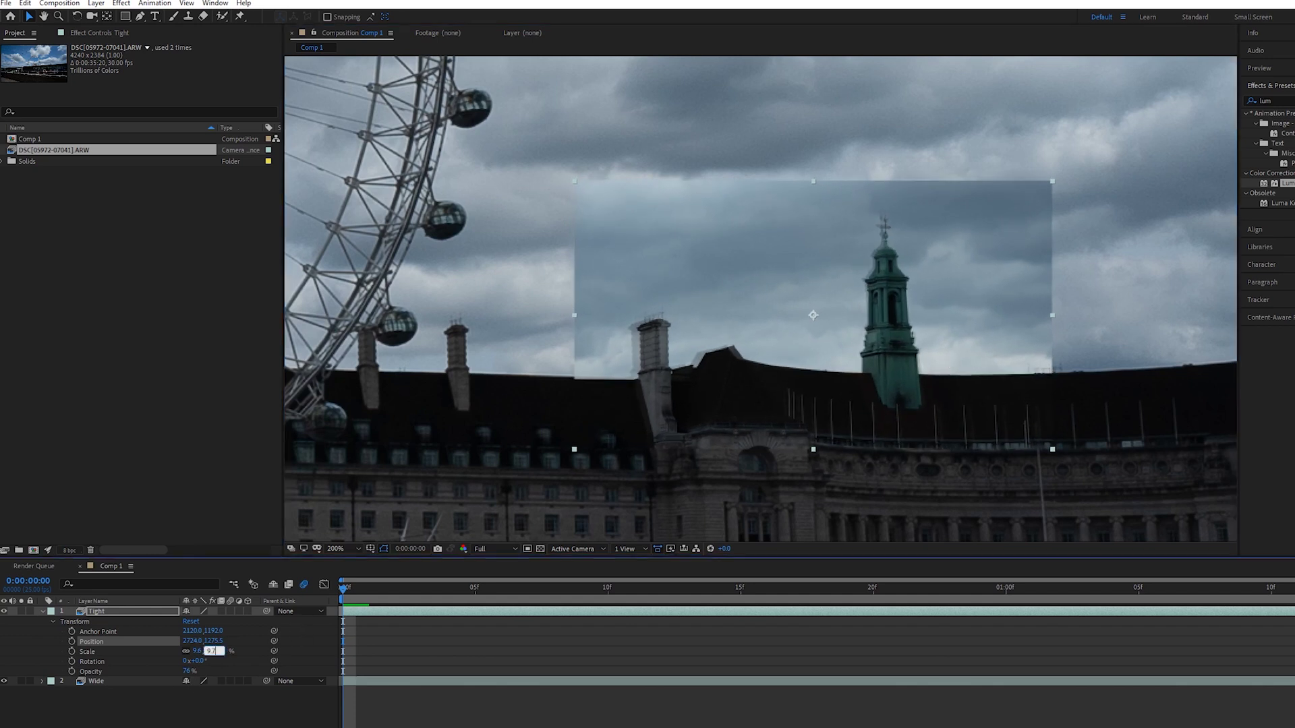
pyautogui.press('Return')
# Search the effects for 'power' and apply CC Power Pin to the Tight layer.
pyautogui.moveTo(912, 313); pyautogui.dragTo(912, 310)
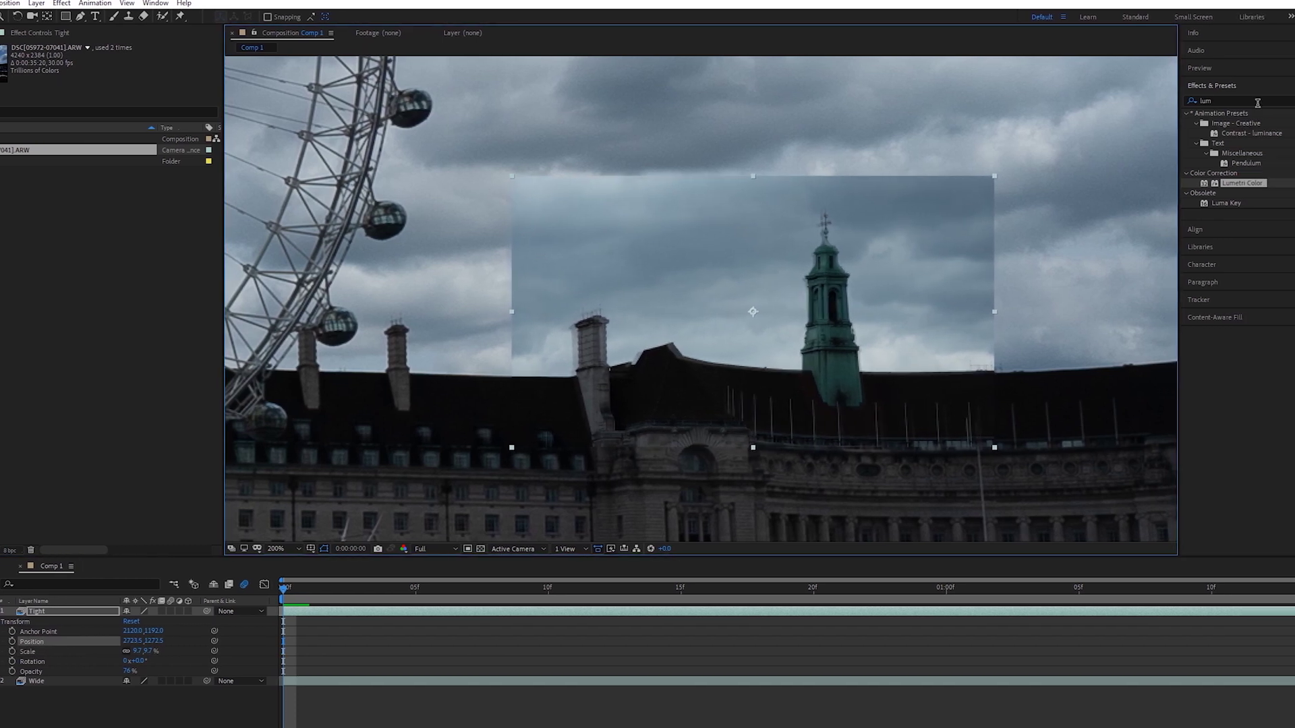
pyautogui.click(1253, 102)
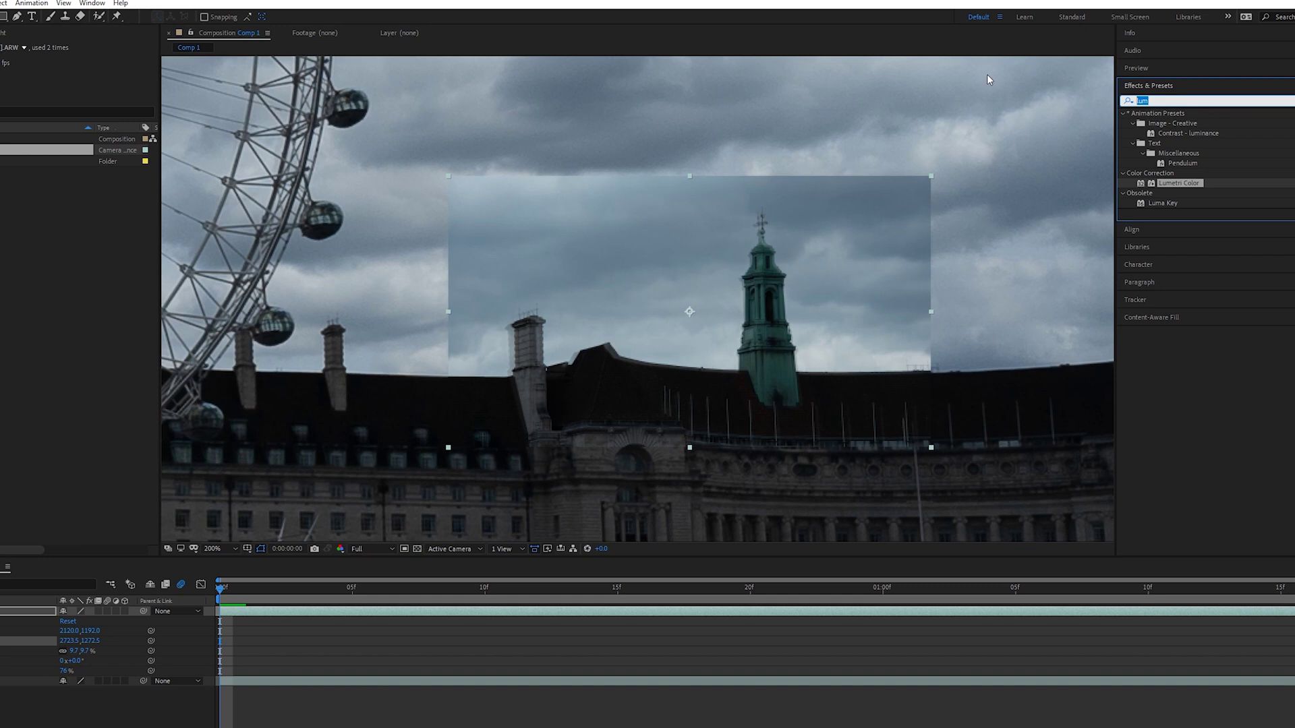
pyautogui.write('power')
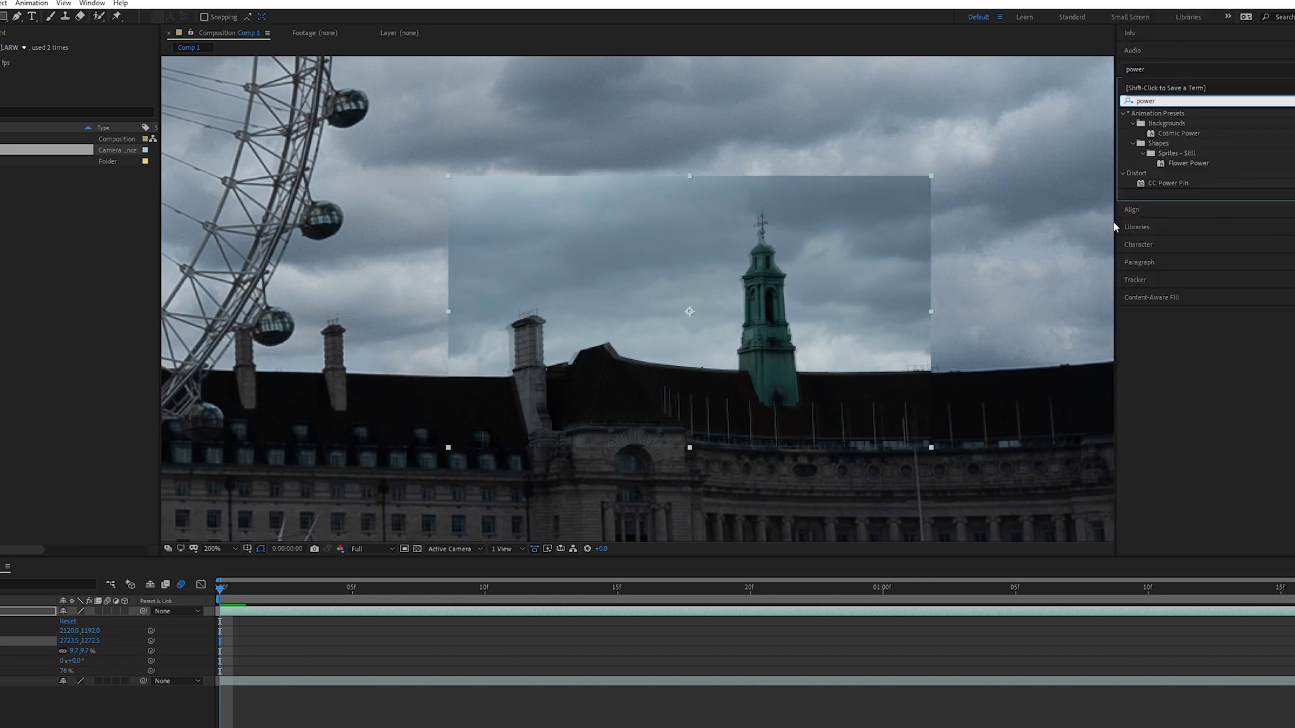
pyautogui.moveTo(1192, 181); pyautogui.dragTo(13, 625)
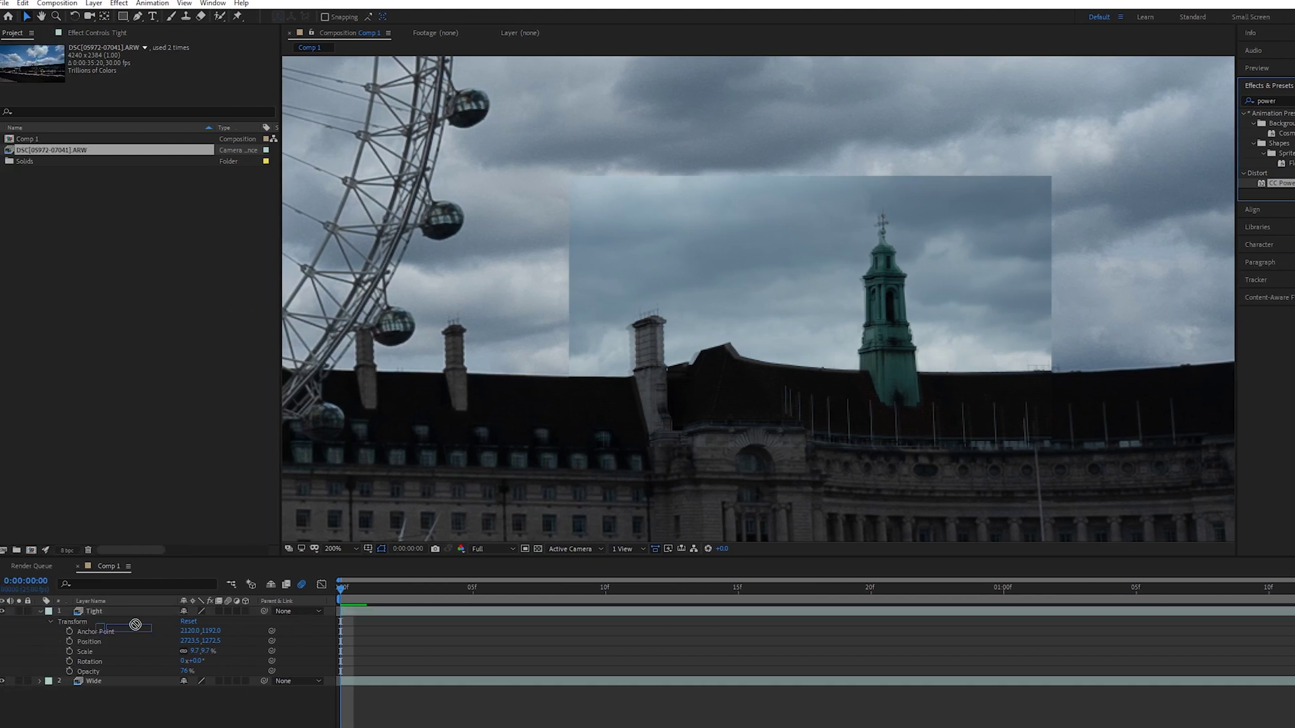
pyautogui.moveTo(135, 625); pyautogui.dragTo(129, 619)
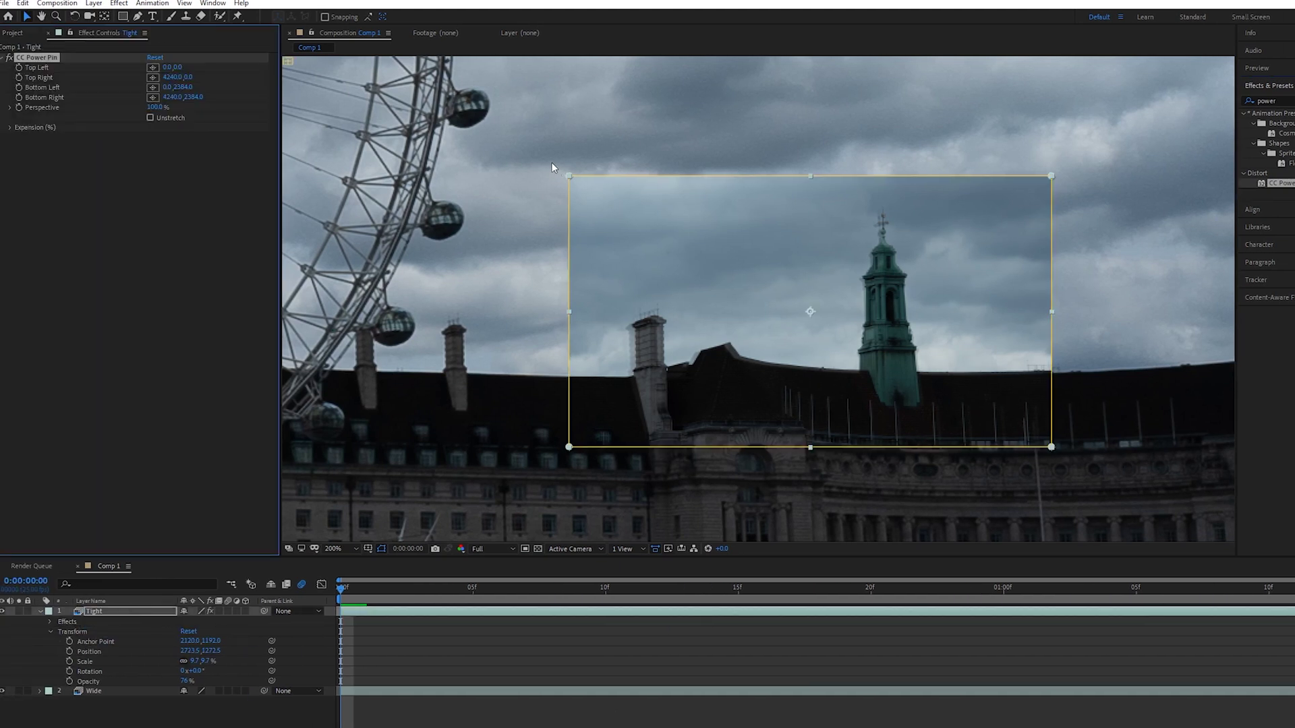
# Pull the top-left and bottom-right Power Pin corners outward to match the wide shot.
pyautogui.moveTo(568, 175); pyautogui.dragTo(561, 176)
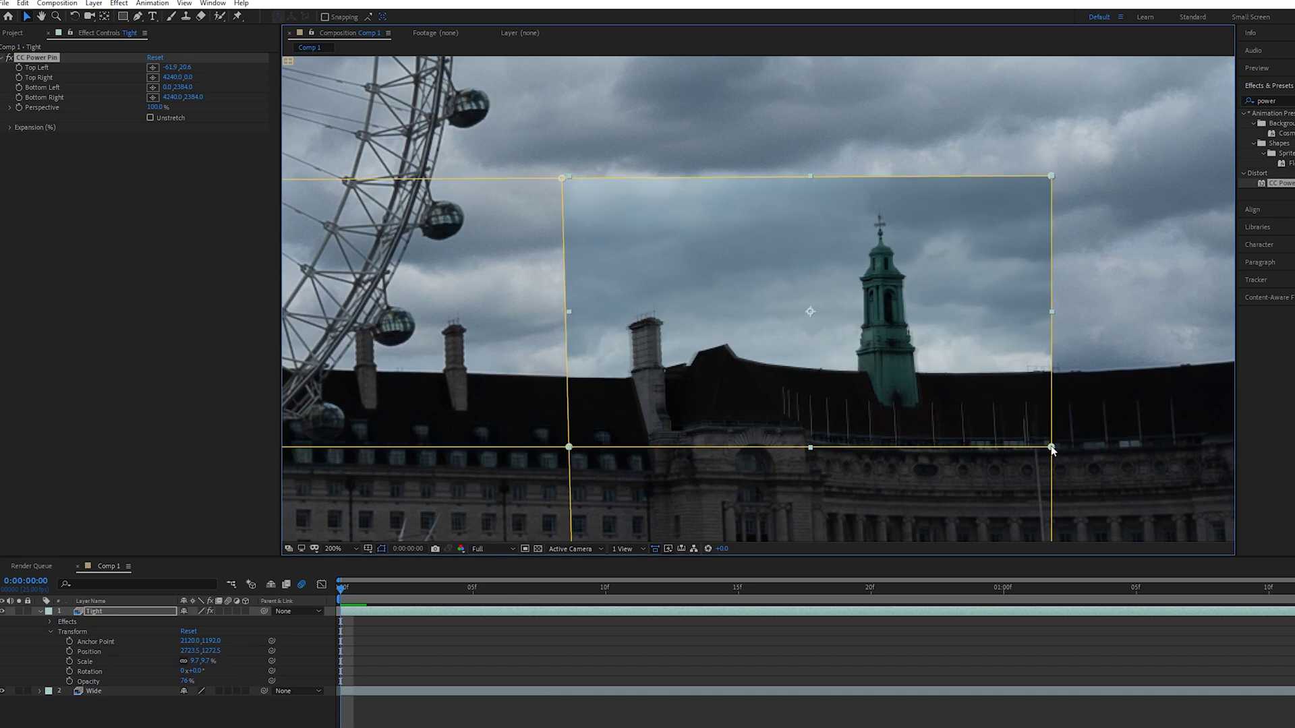
pyautogui.moveTo(1051, 447); pyautogui.dragTo(1052, 448)
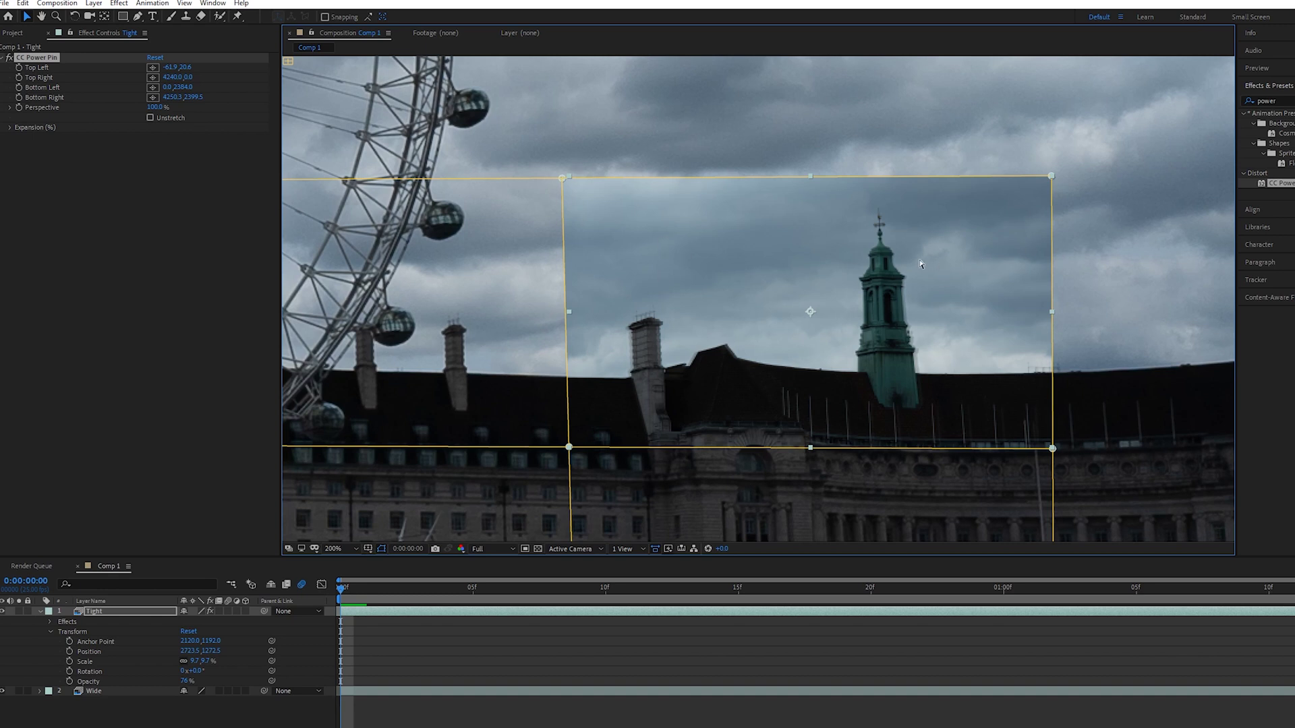
pyautogui.click(1058, 270)
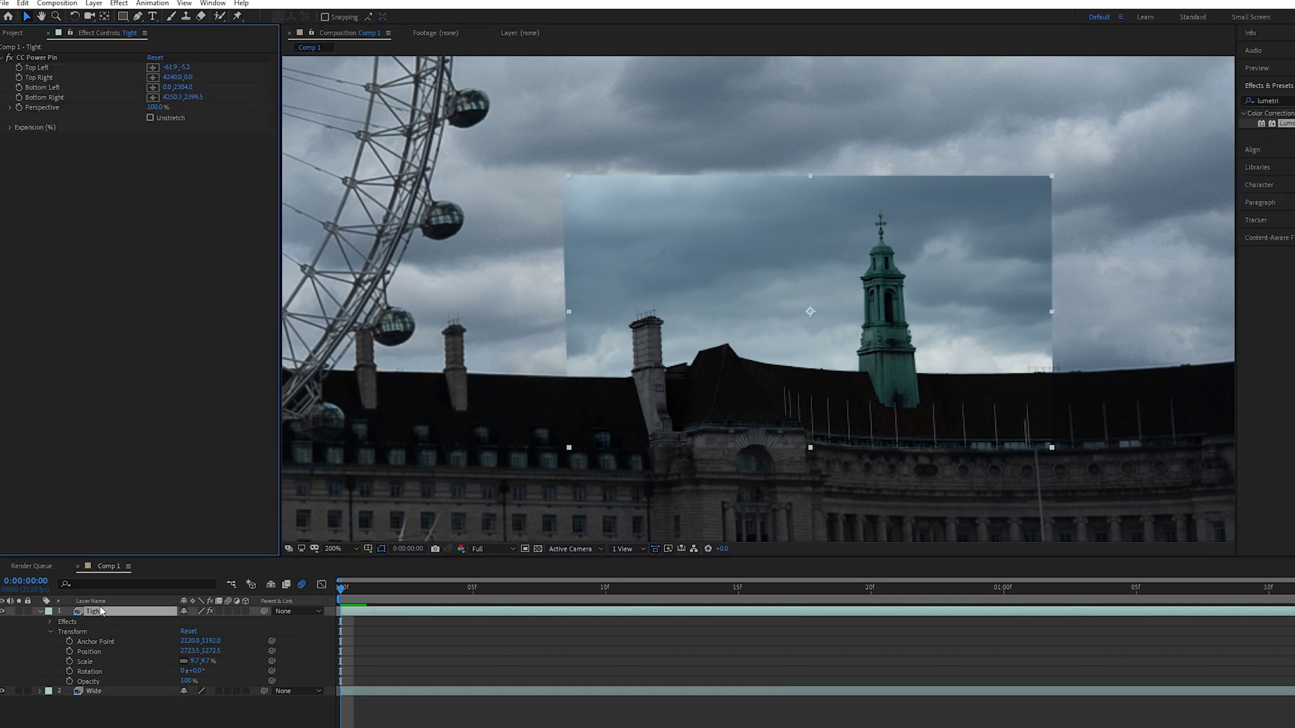
# Draw a closed Pen mask around the spire on the Tight layer.
pyautogui.click(100, 613)
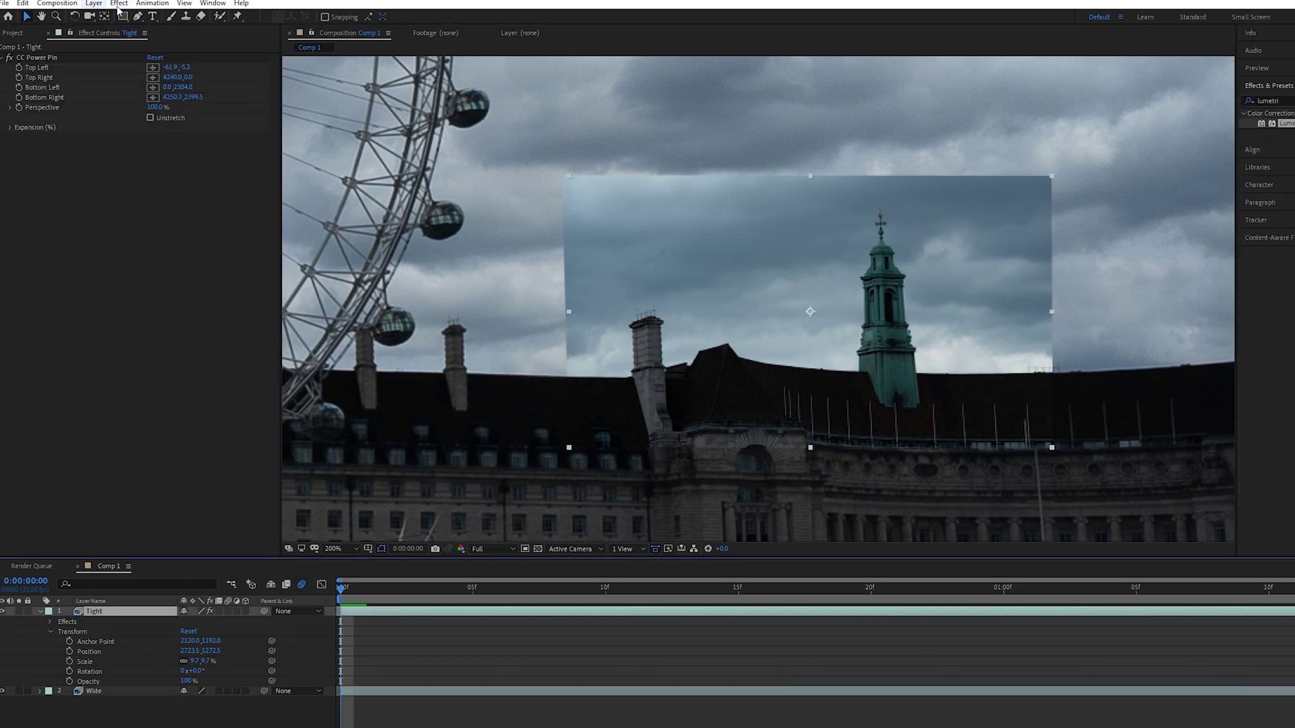
pyautogui.click(137, 16)
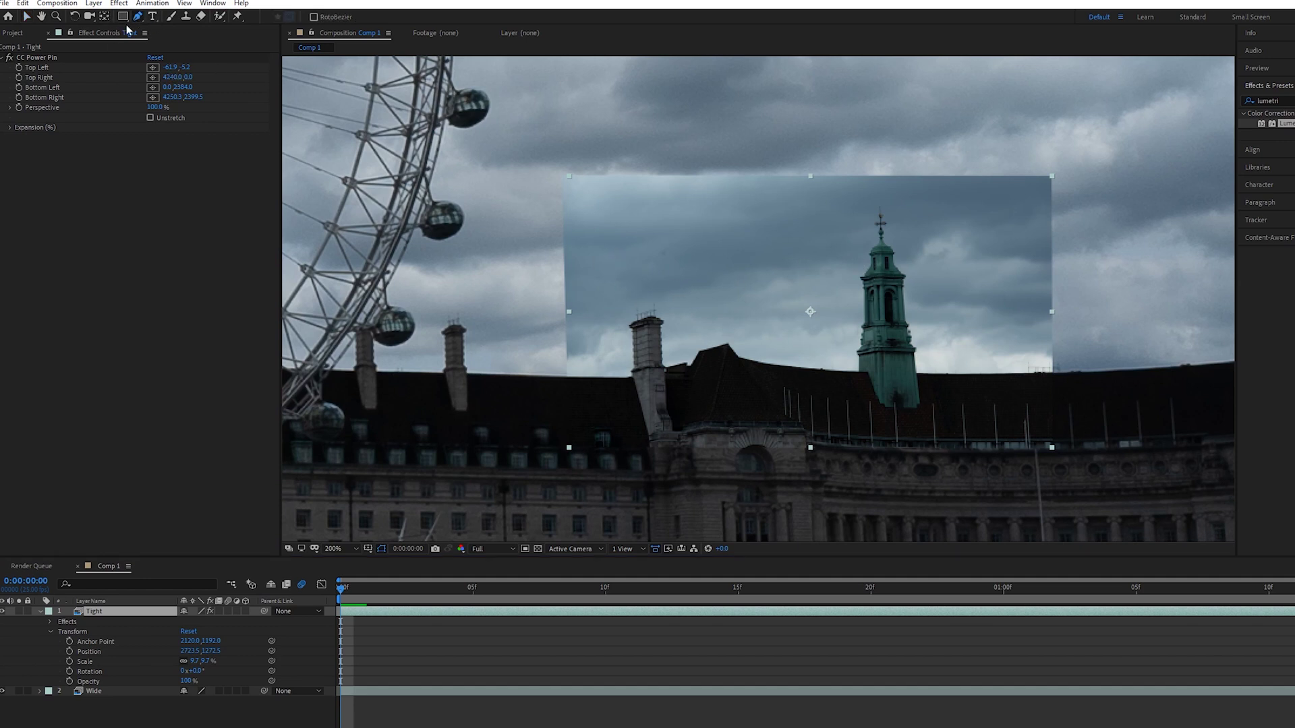
pyautogui.click(600, 255)
pyautogui.click(646, 220)
pyautogui.moveTo(755, 208); pyautogui.dragTo(763, 205)
pyautogui.click(884, 200)
pyautogui.click(961, 206)
pyautogui.click(1016, 248)
pyautogui.moveTo(1014, 408); pyautogui.dragTo(1003, 410)
pyautogui.click(891, 422)
pyautogui.click(720, 429)
pyautogui.click(642, 422)
pyautogui.click(609, 392)
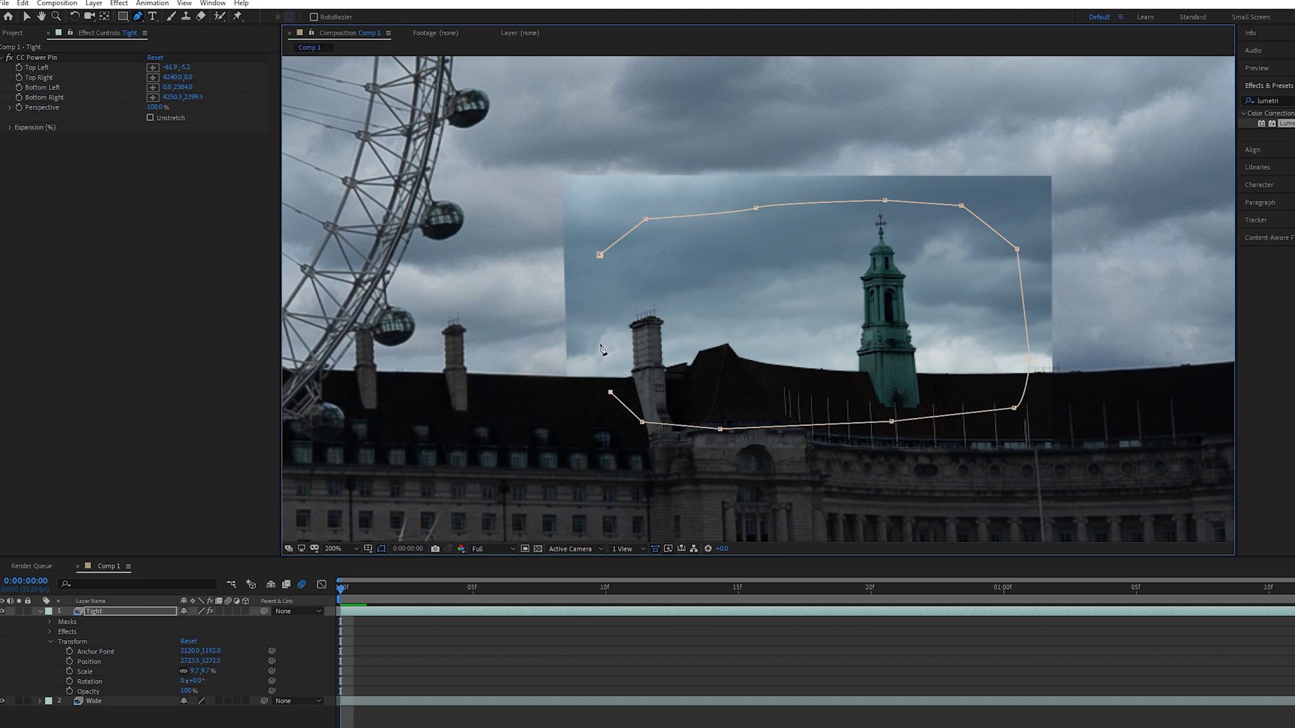
pyautogui.click(593, 299)
pyautogui.click(600, 255)
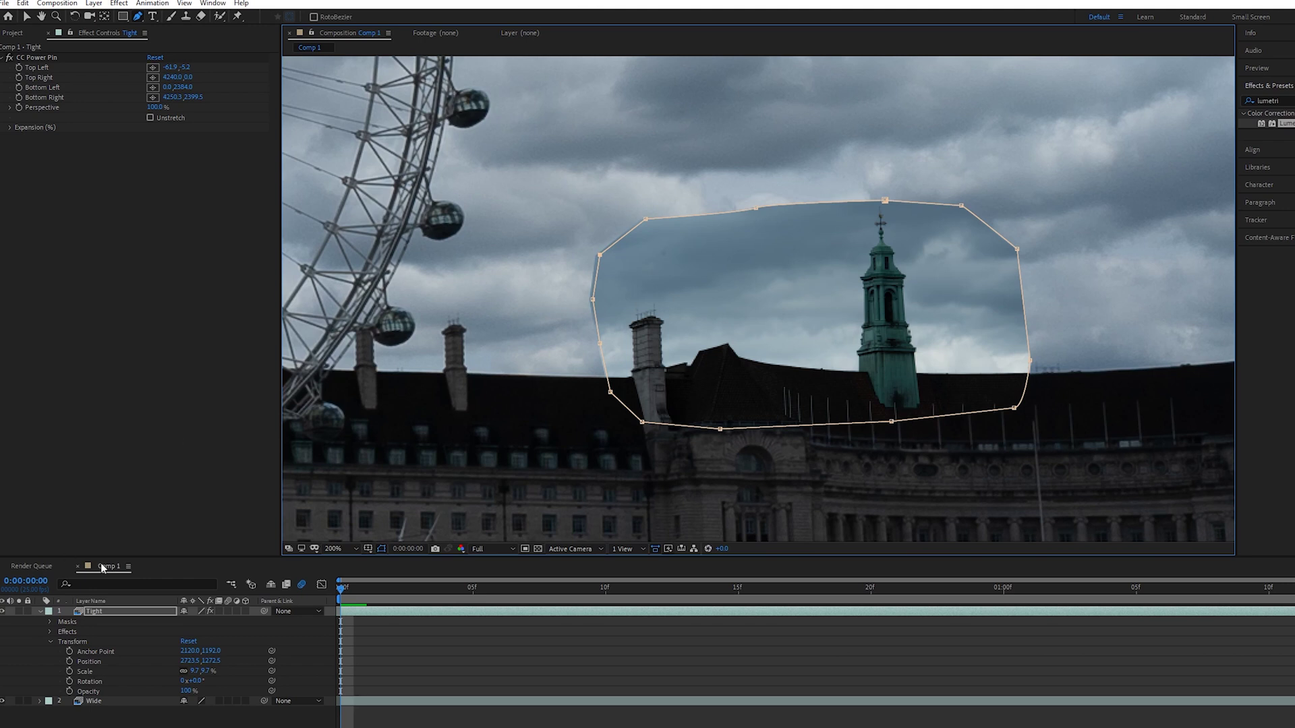
# Feather Mask 1 to about 264 pixels and deselect to judge the blend.
pyautogui.click(51, 622)
pyautogui.click(60, 632)
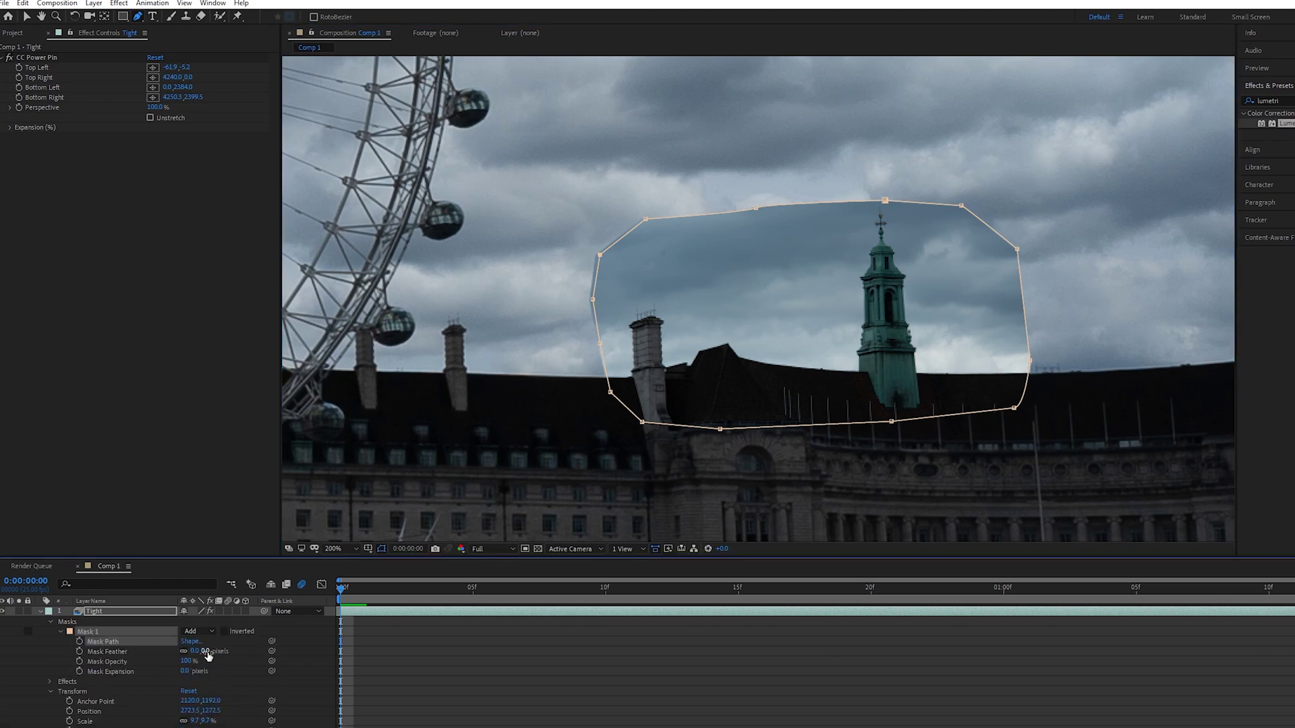
pyautogui.moveTo(201, 651); pyautogui.dragTo(330, 644)
pyautogui.press('v')
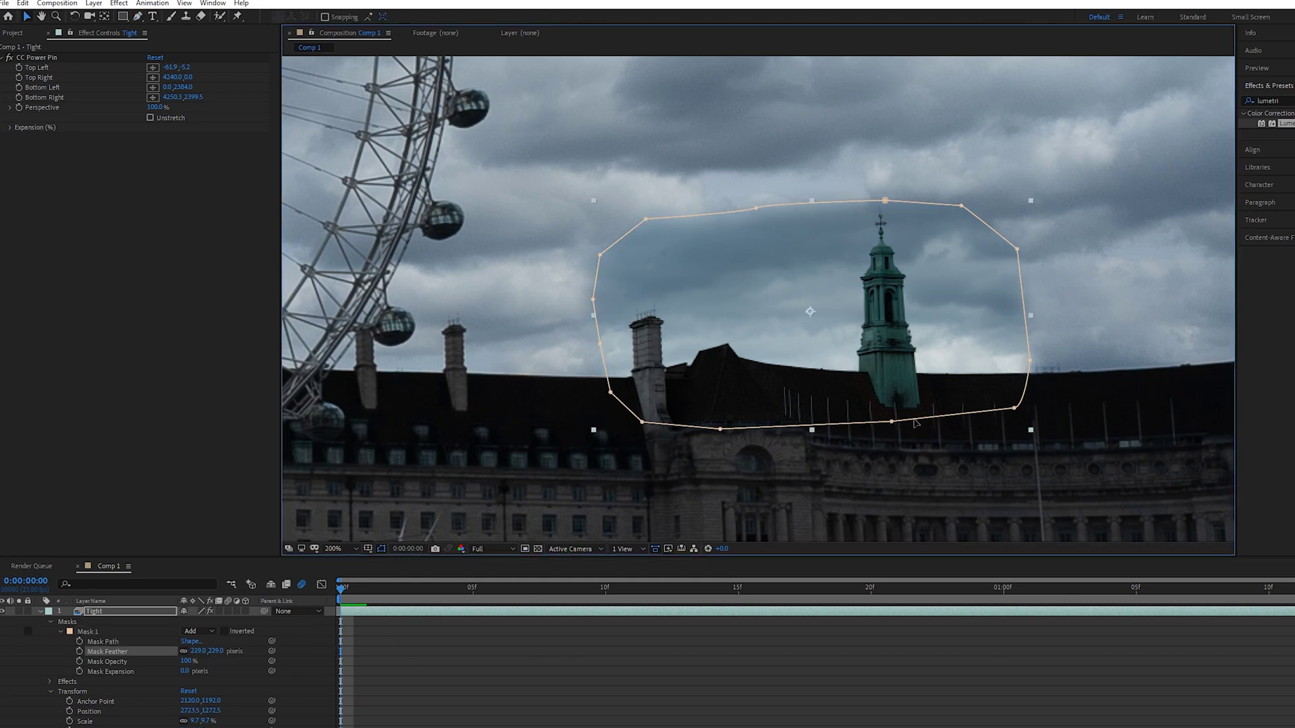
pyautogui.click(1104, 376)
# Raise the mask feather to 372 px and white-balance Tight from its sky with Lumetri Color.
pyautogui.moveTo(199, 651); pyautogui.dragTo(222, 653)
pyautogui.click(1135, 432)
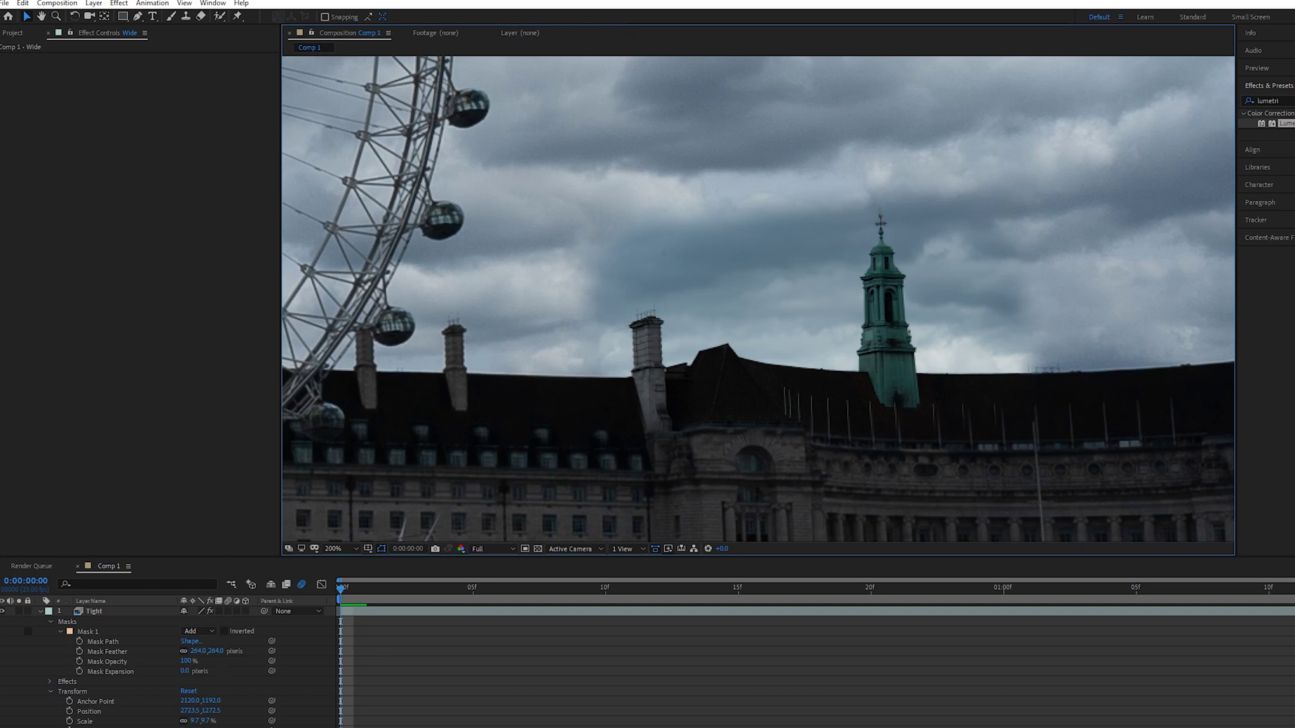
pyautogui.moveTo(1284, 124); pyautogui.dragTo(130, 615)
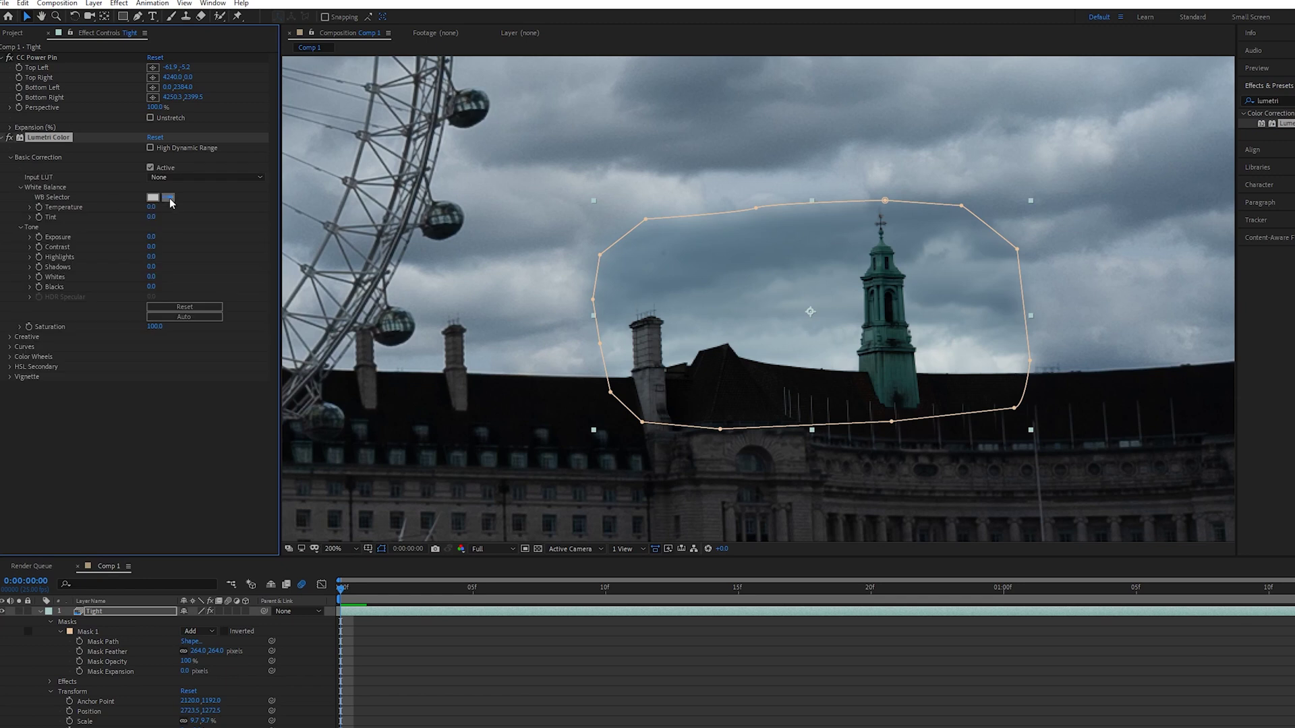
pyautogui.click(1010, 359)
pyautogui.click(1083, 253)
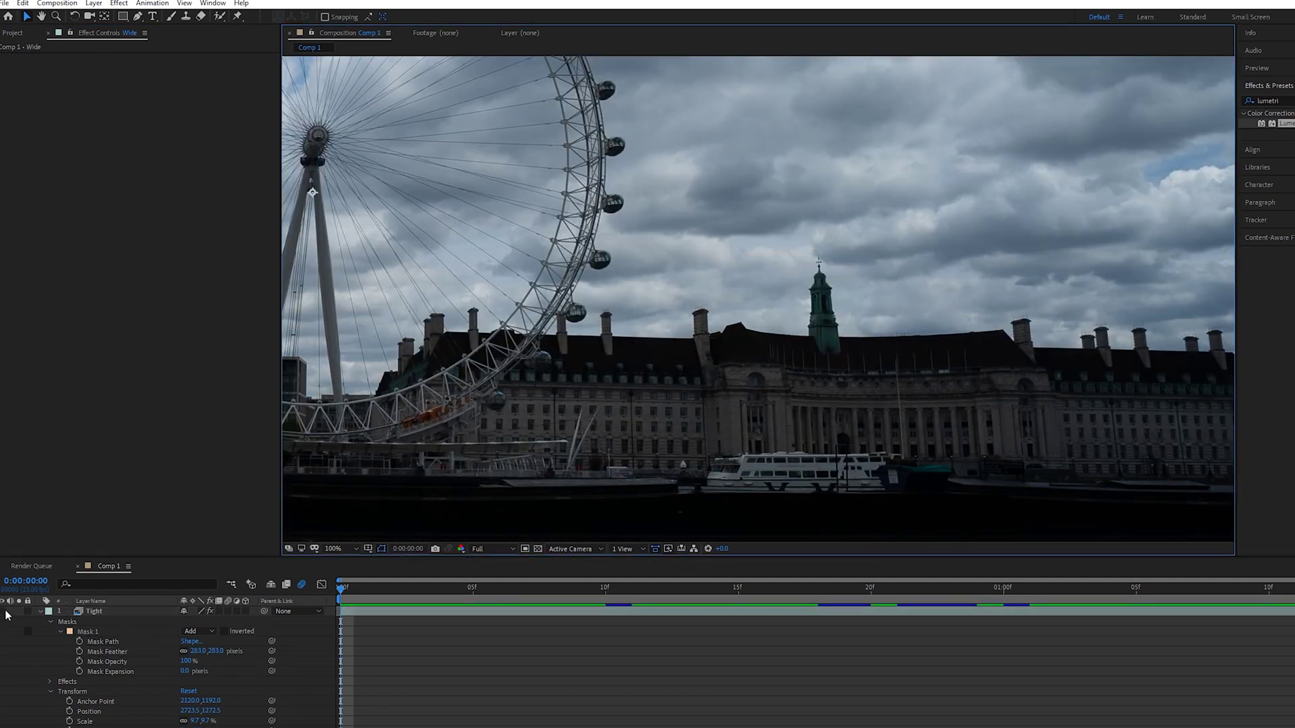
pyautogui.click(335, 548)
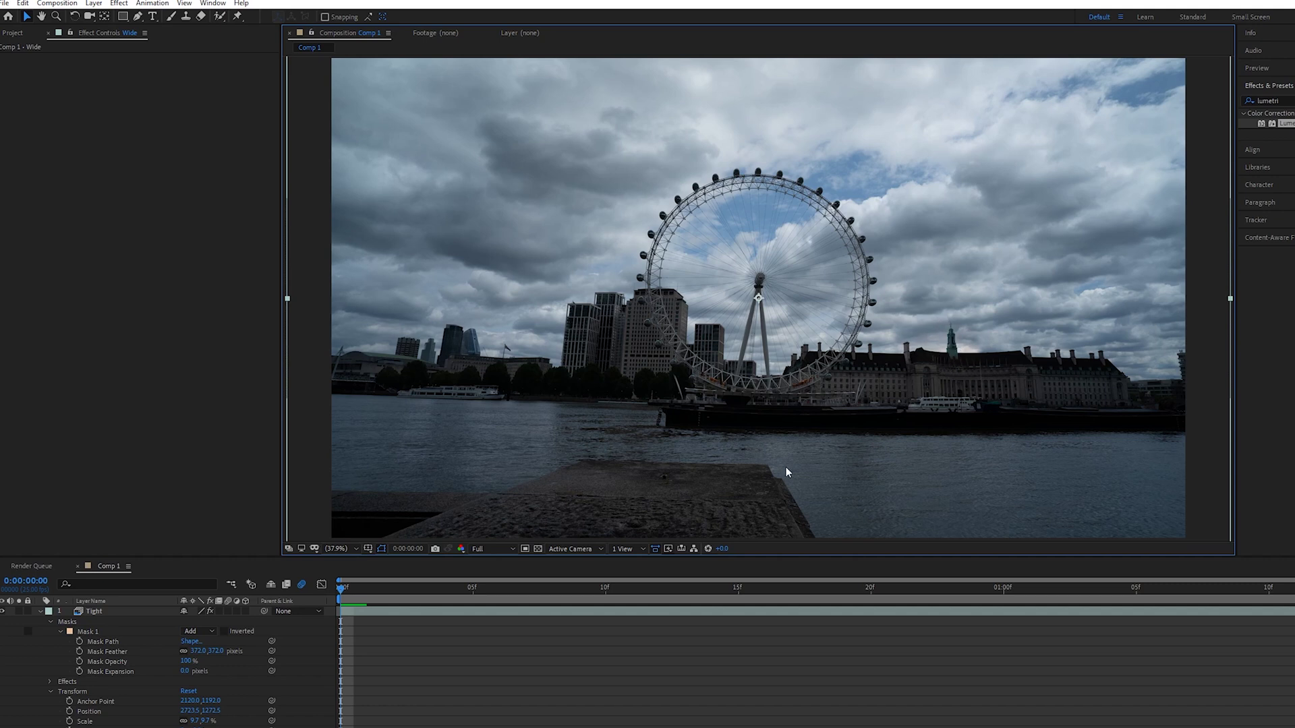
pyautogui.click(2, 612)
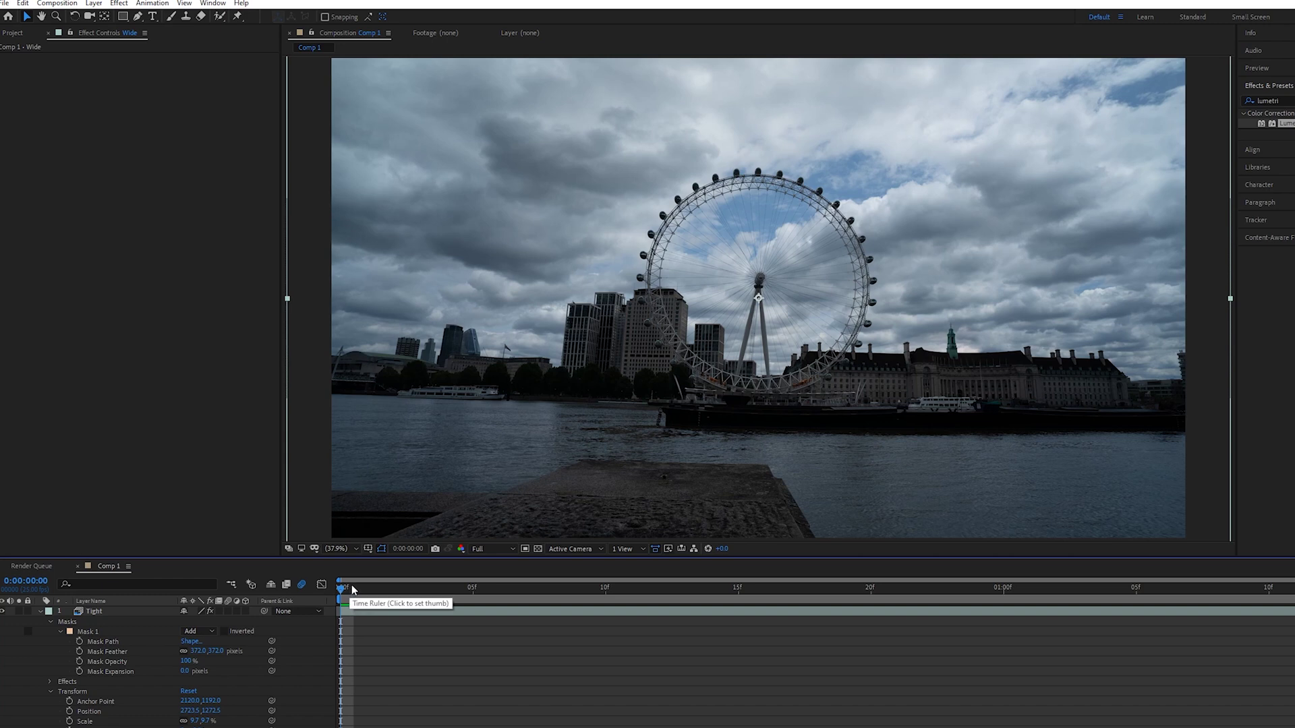
pyautogui.click(39, 612)
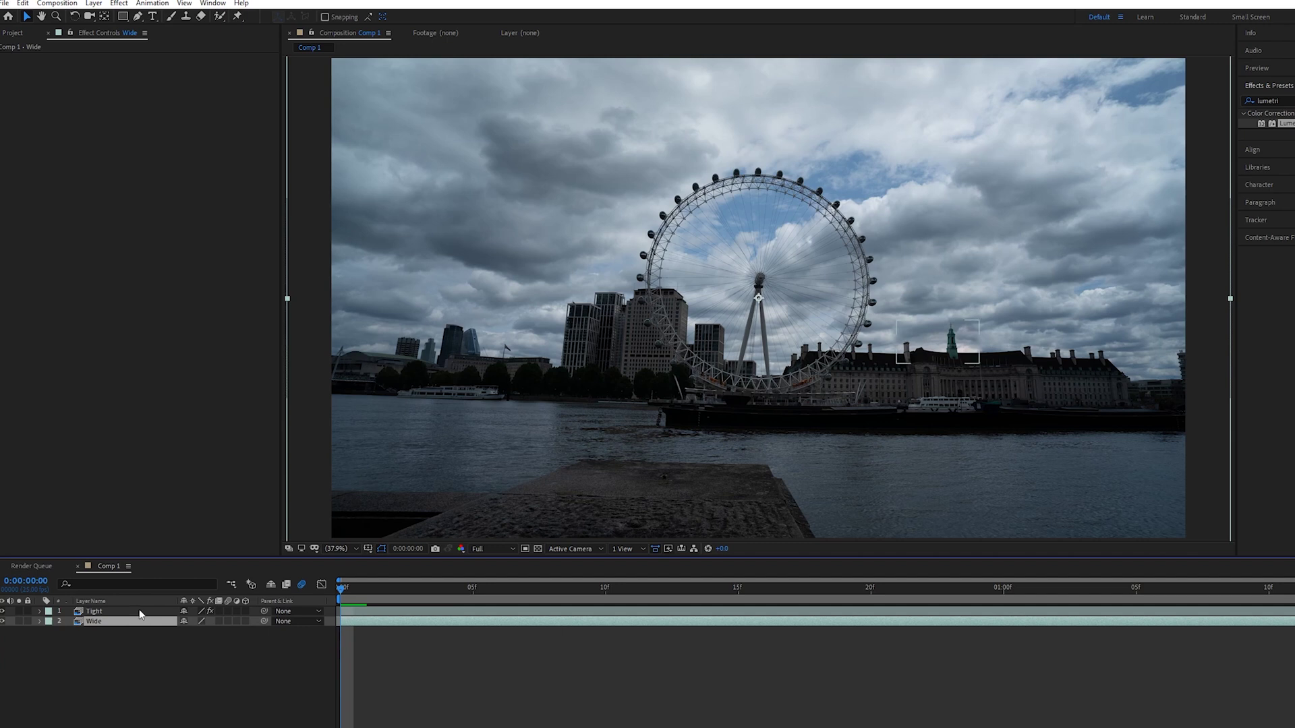
pyautogui.click(122, 610)
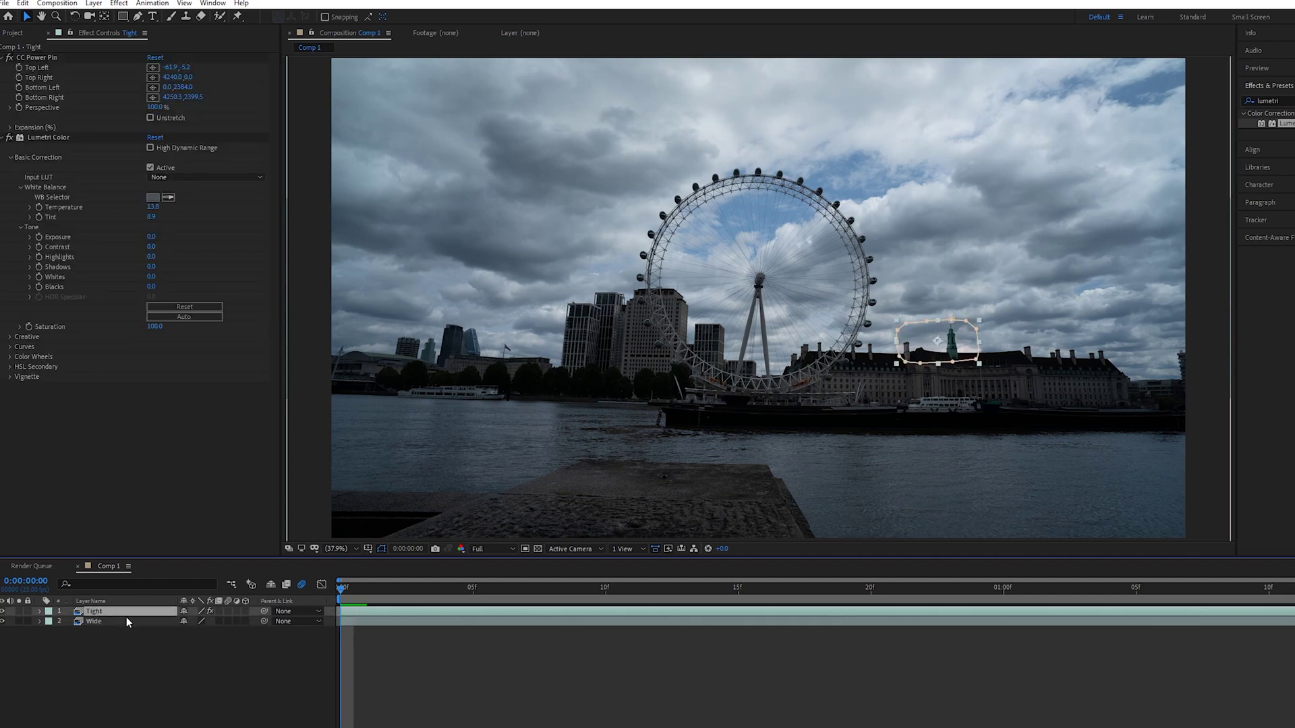
pyautogui.click(126, 621)
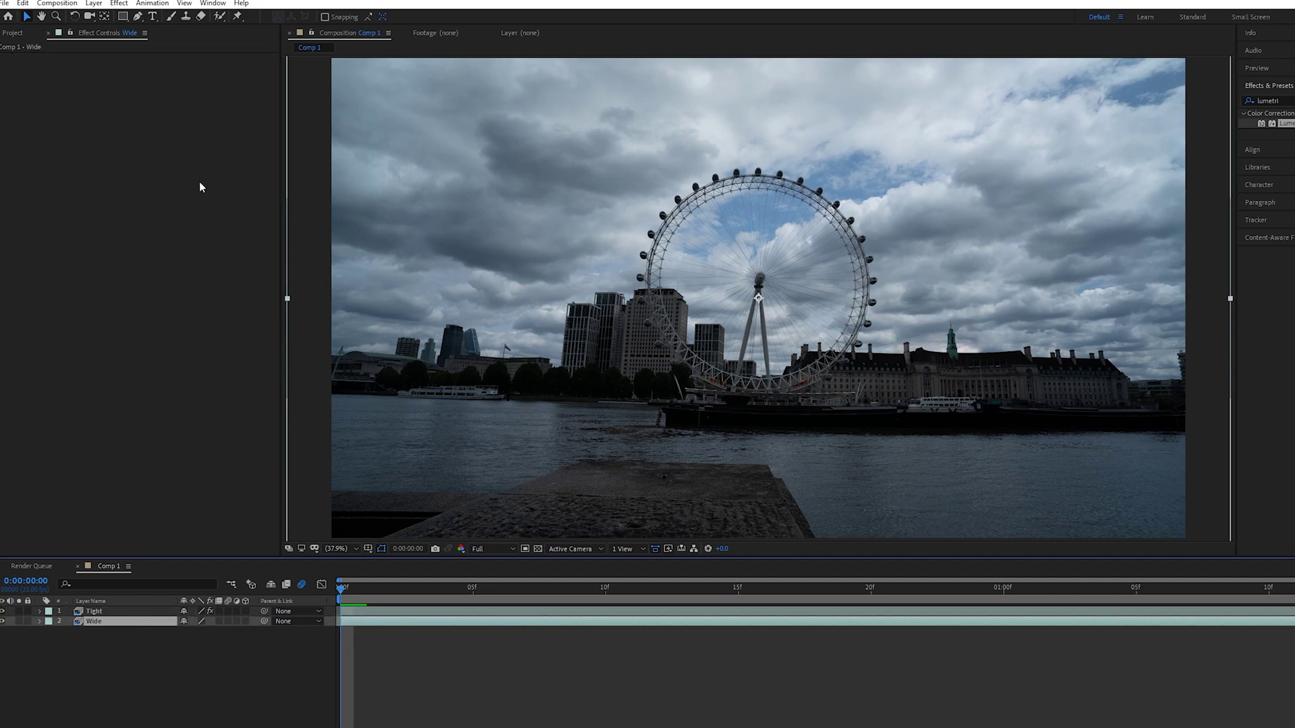
pyautogui.click(132, 610)
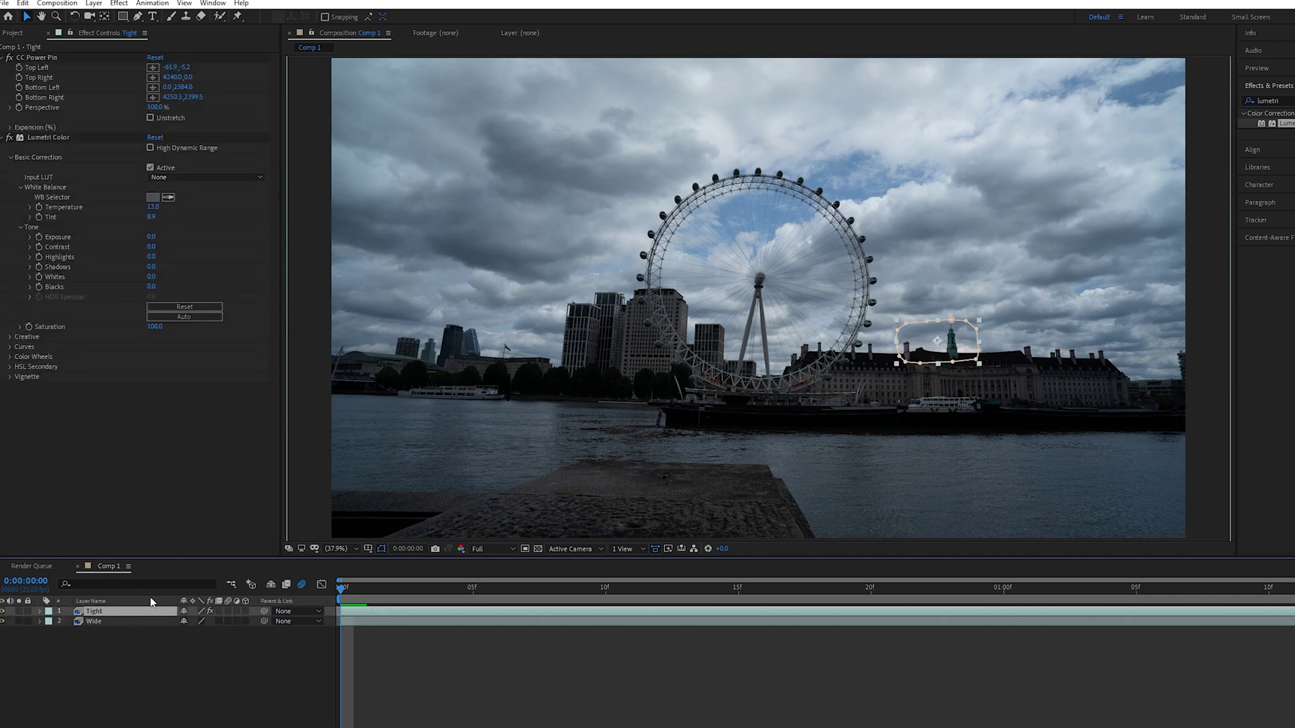
pyautogui.click(1213, 456)
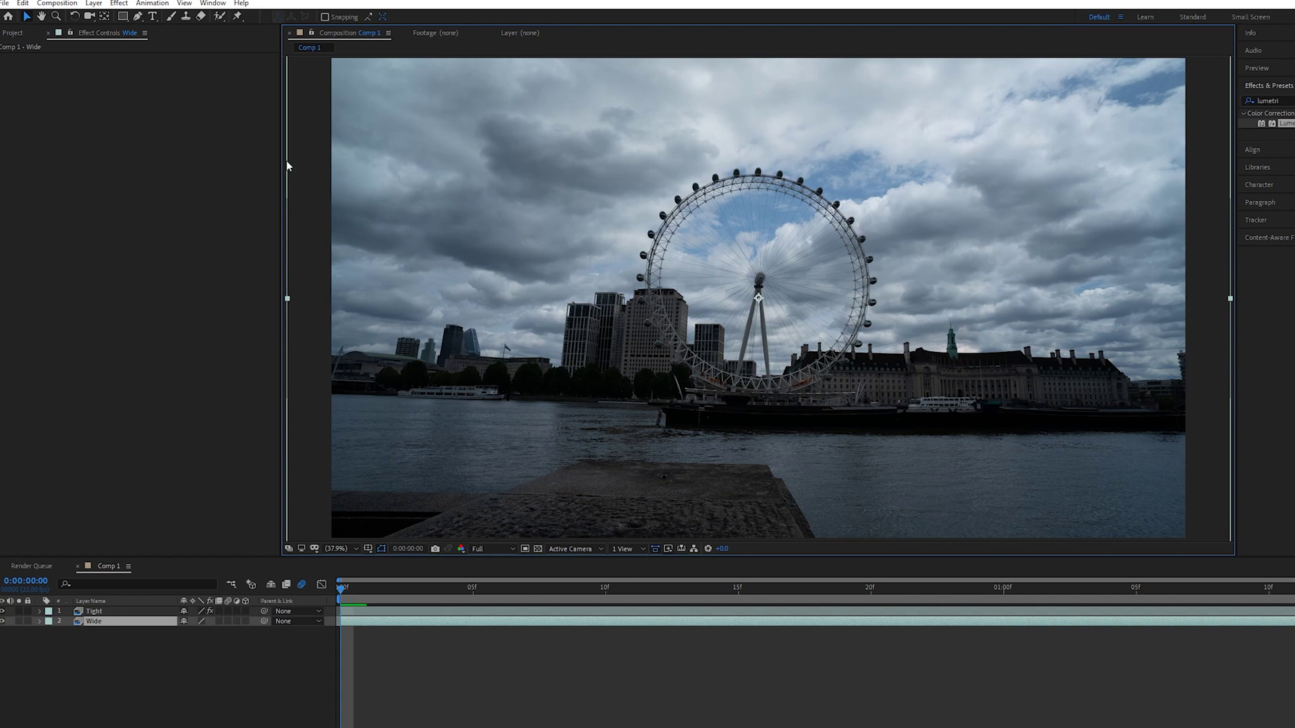
# Add a null object at the top of the stack and parent Tight and Wide to it.
pyautogui.click(99, 3)
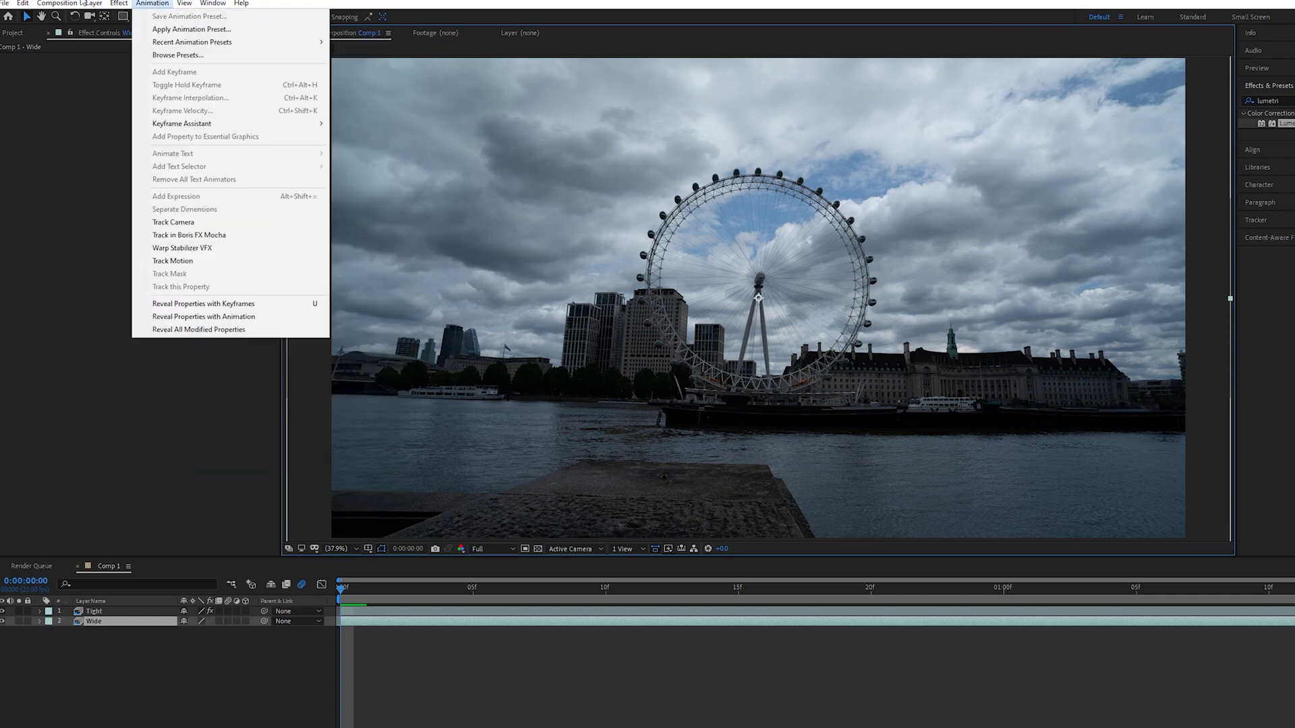
pyautogui.moveTo(108, 19)
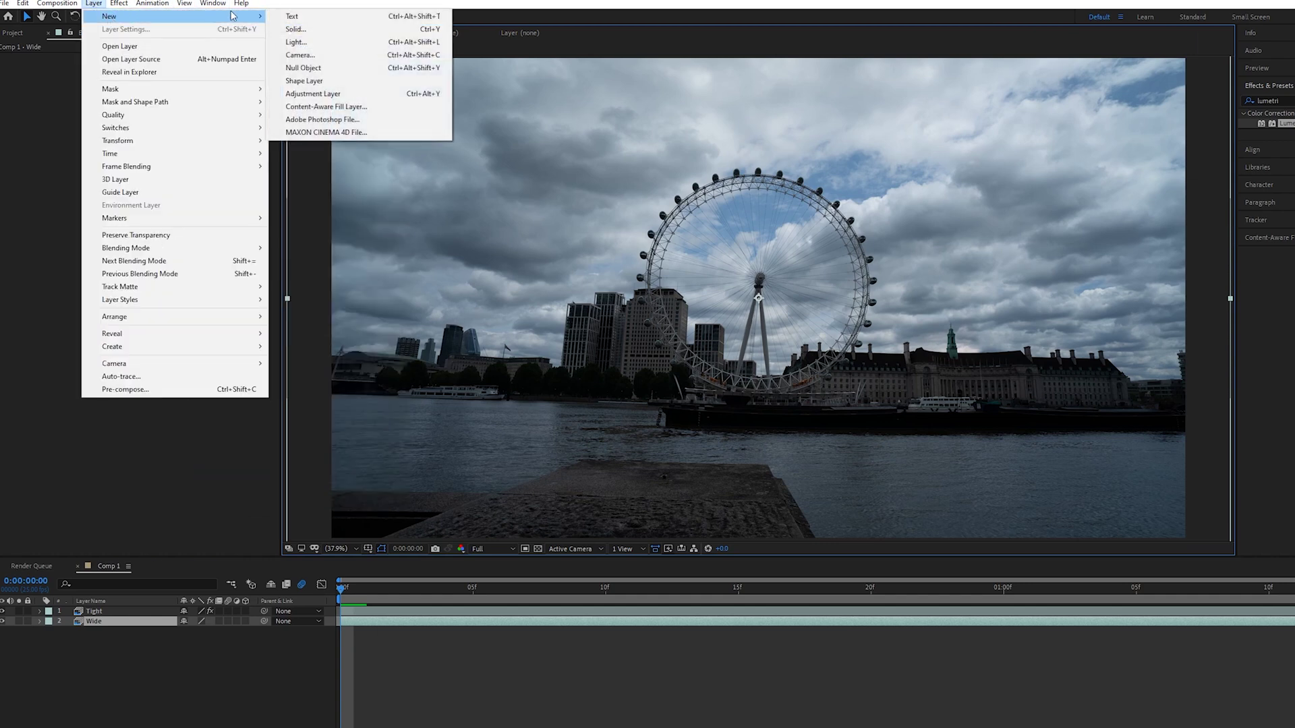
pyautogui.click(336, 70)
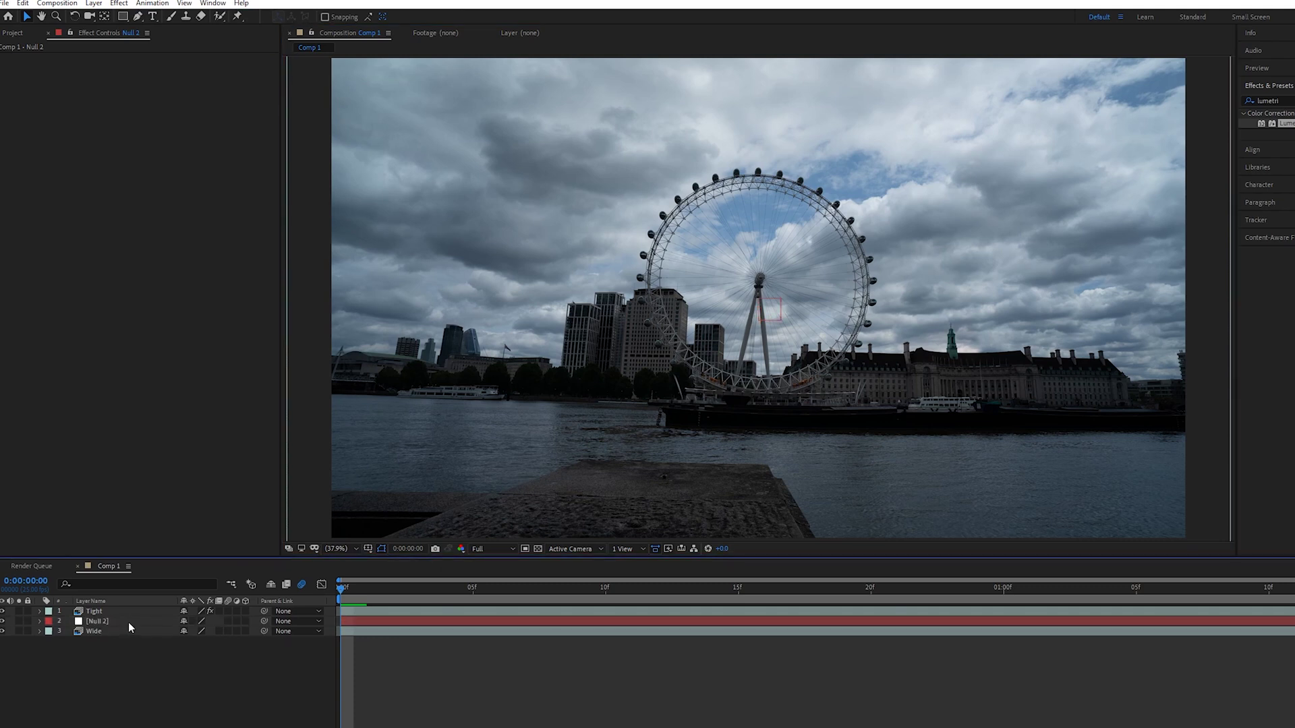
pyautogui.moveTo(128, 622); pyautogui.dragTo(126, 609)
pyautogui.click(102, 622)
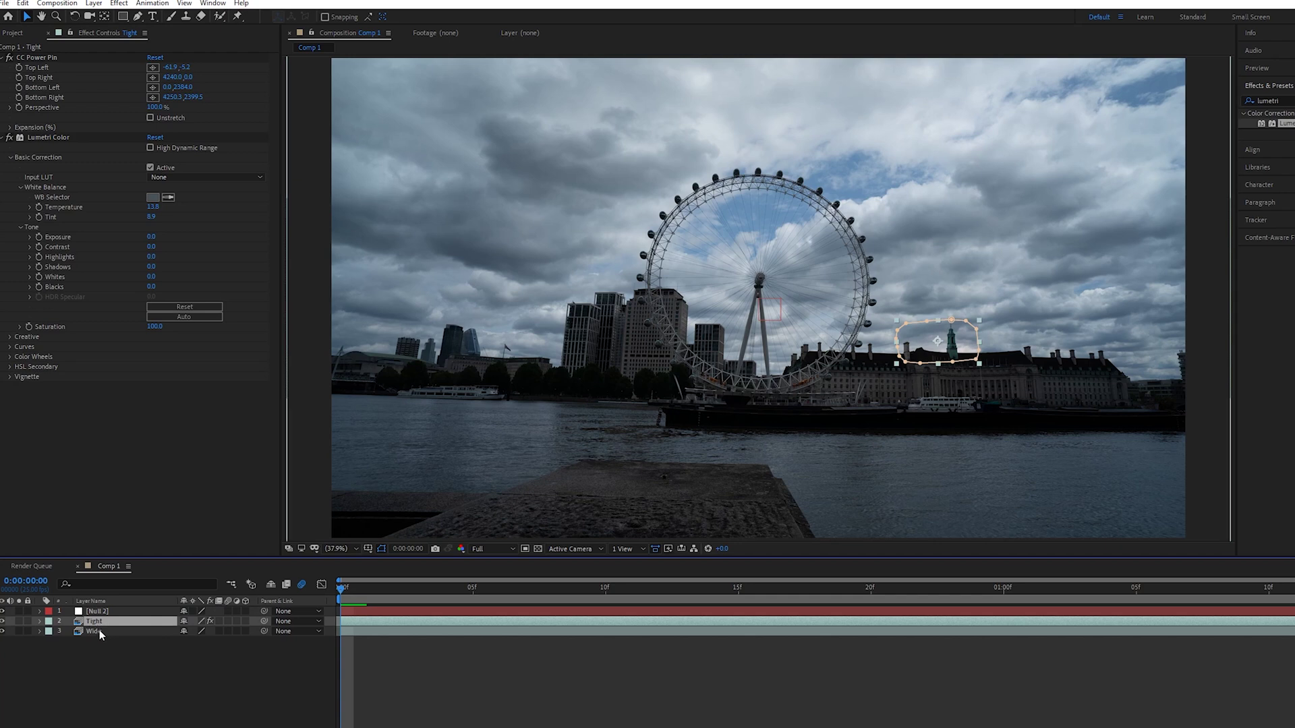
pyautogui.keyDown('shift'); pyautogui.click(100, 630); pyautogui.keyUp('shift')
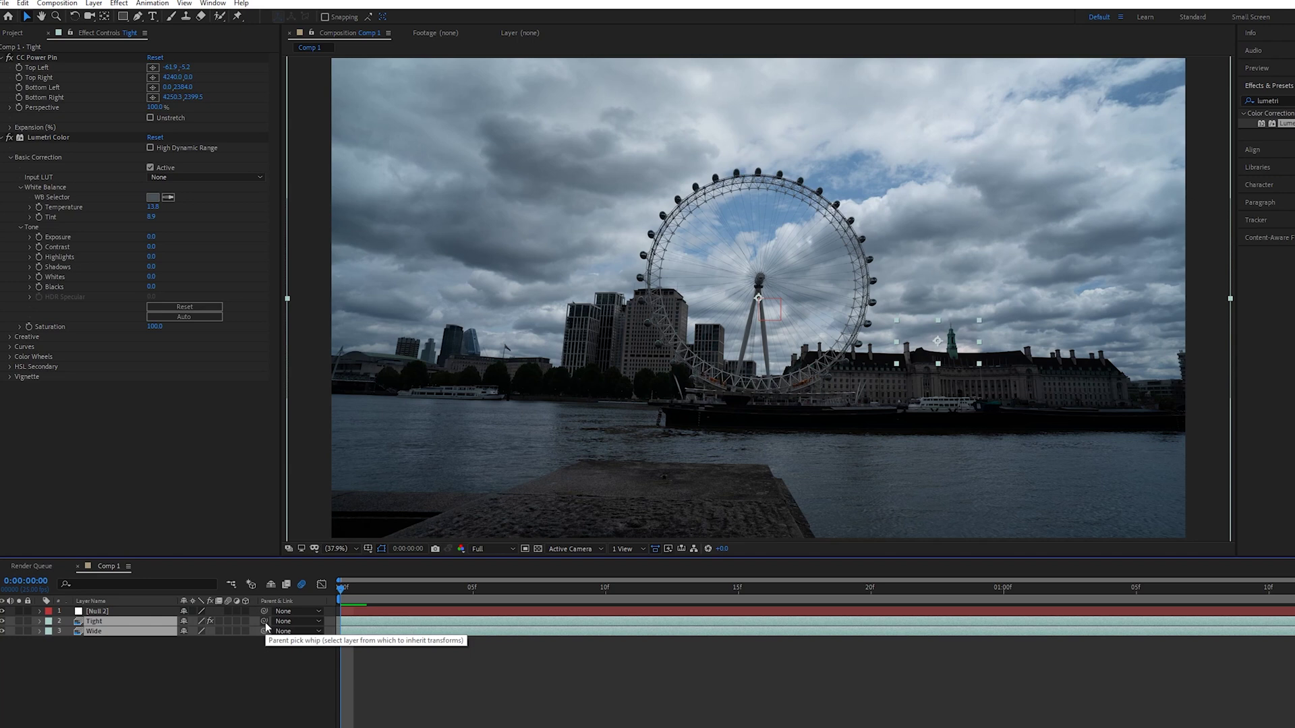
pyautogui.moveTo(265, 622); pyautogui.dragTo(119, 615)
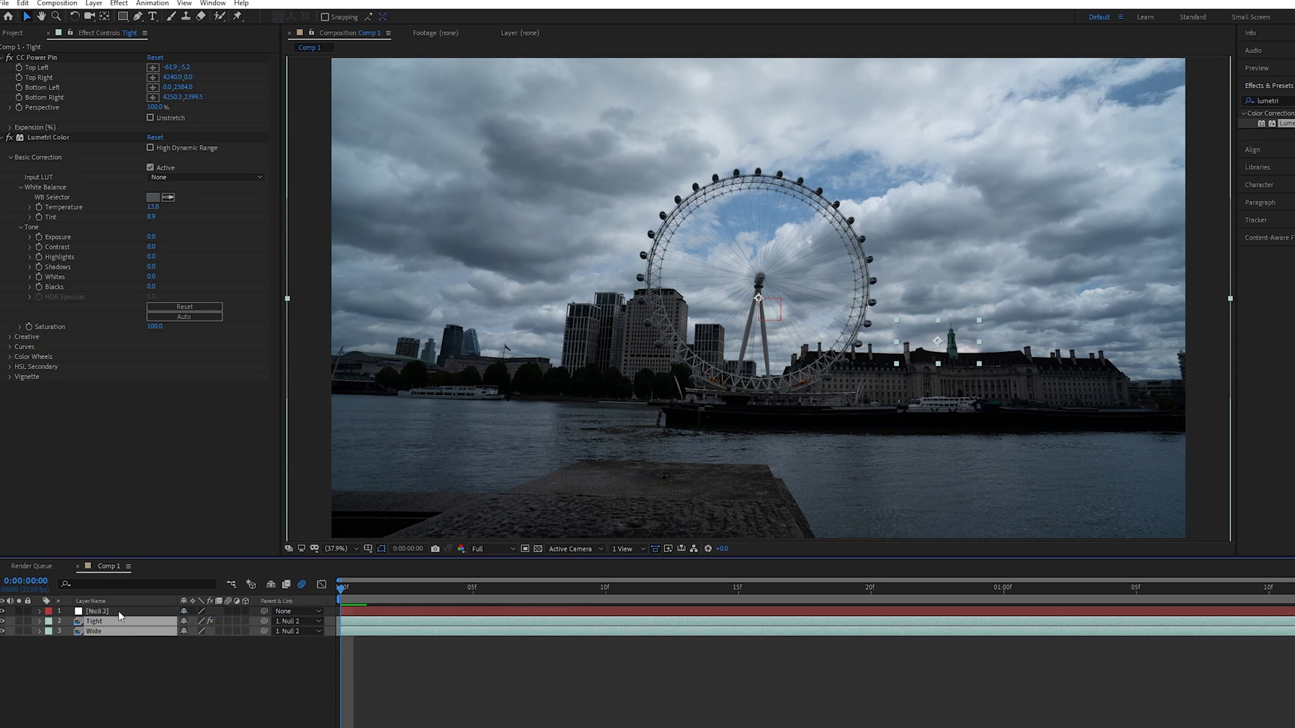
# Test scaling the null to 106%, undo back to 100%, and move to frame 5.
pyautogui.click(204, 698)
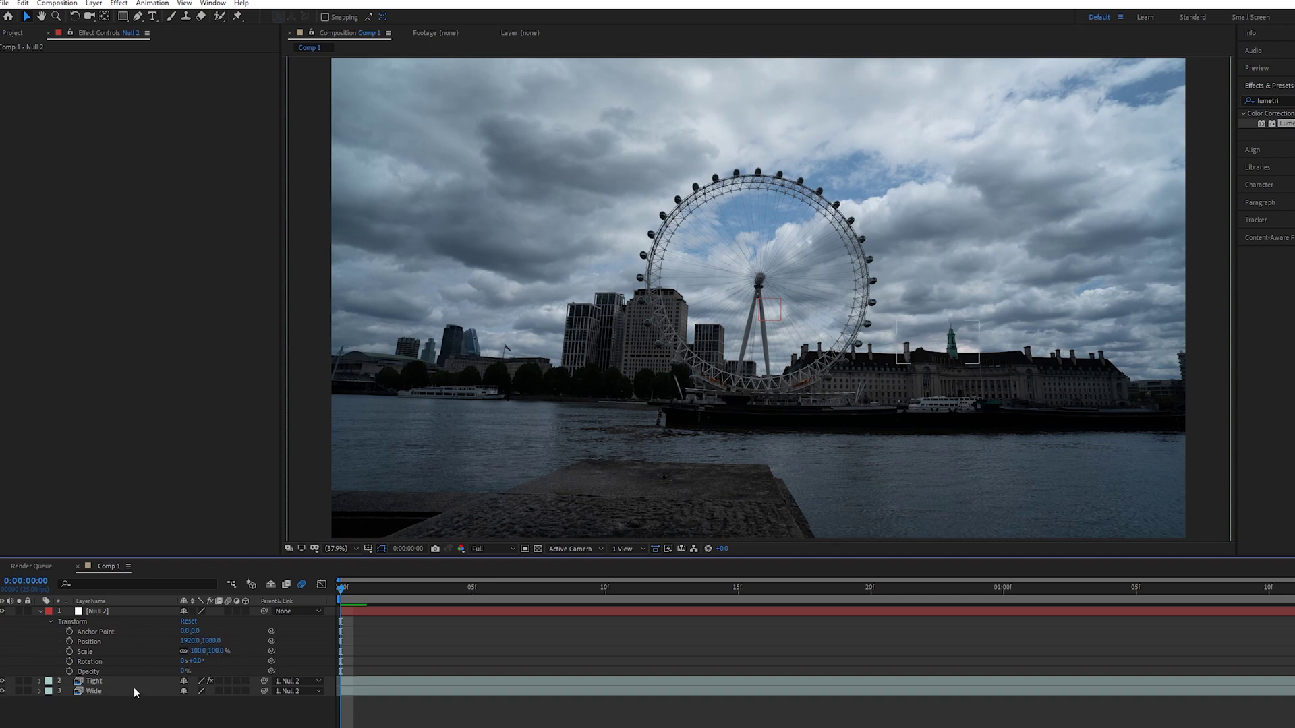
pyautogui.click(94, 613)
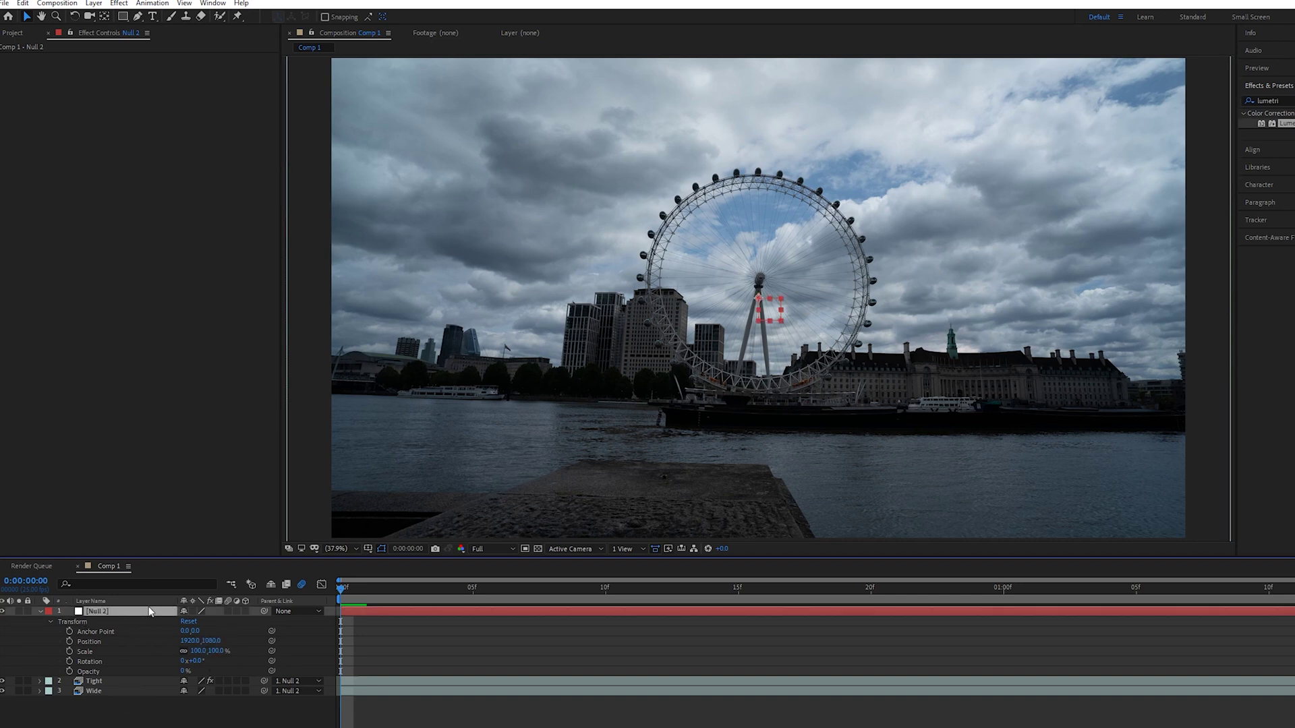
pyautogui.moveTo(212, 650); pyautogui.dragTo(218, 651)
pyautogui.press('Return')
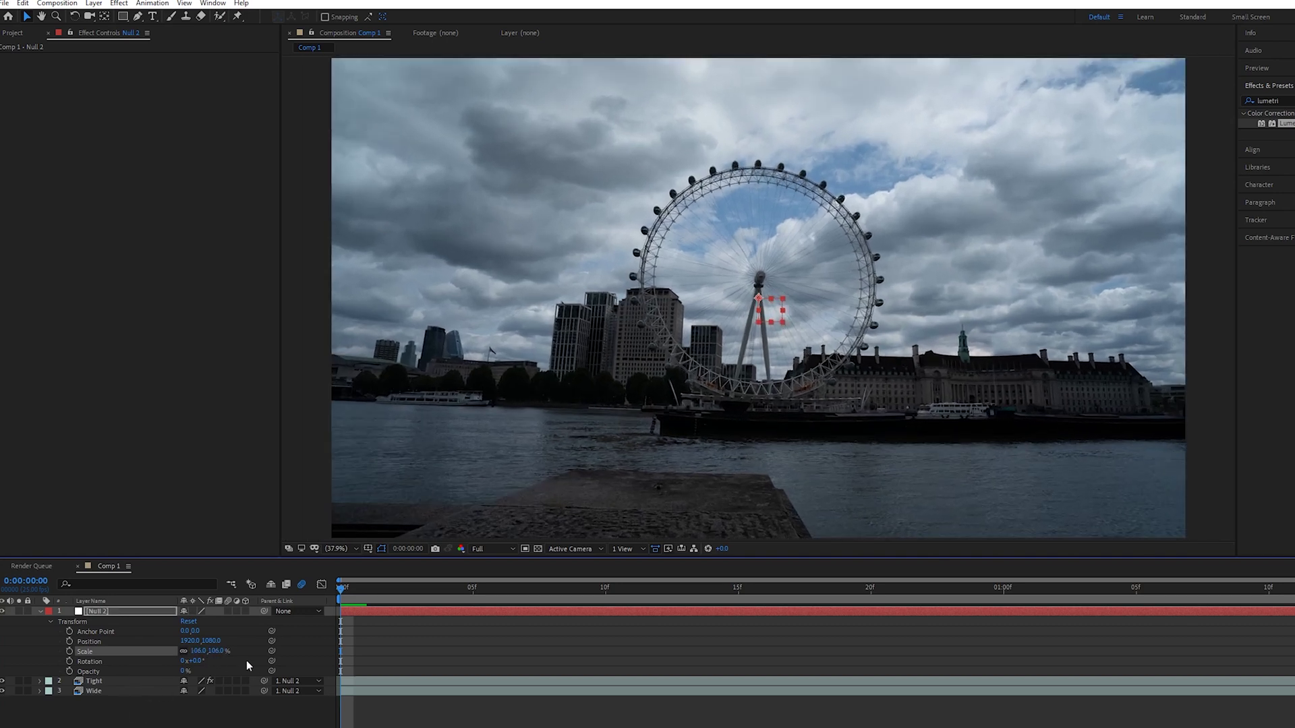
pyautogui.click(41, 682)
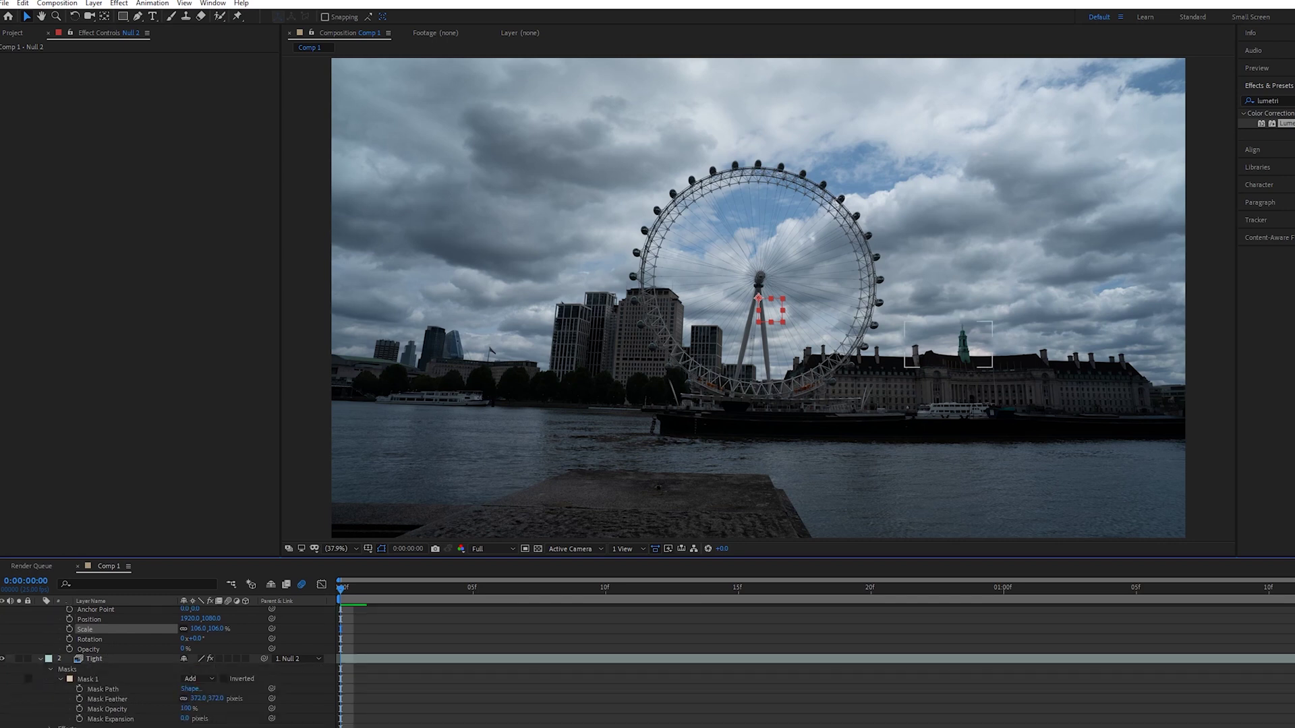
pyautogui.click(50, 672)
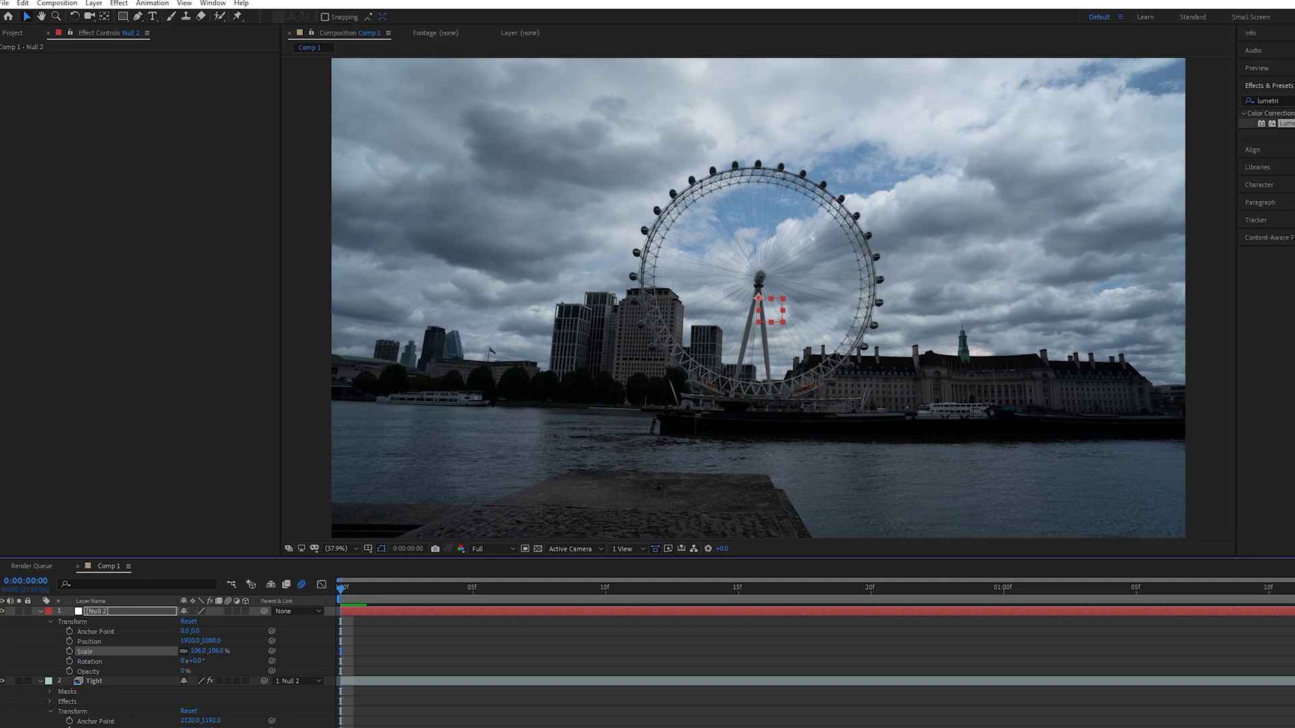
pyautogui.click(51, 712)
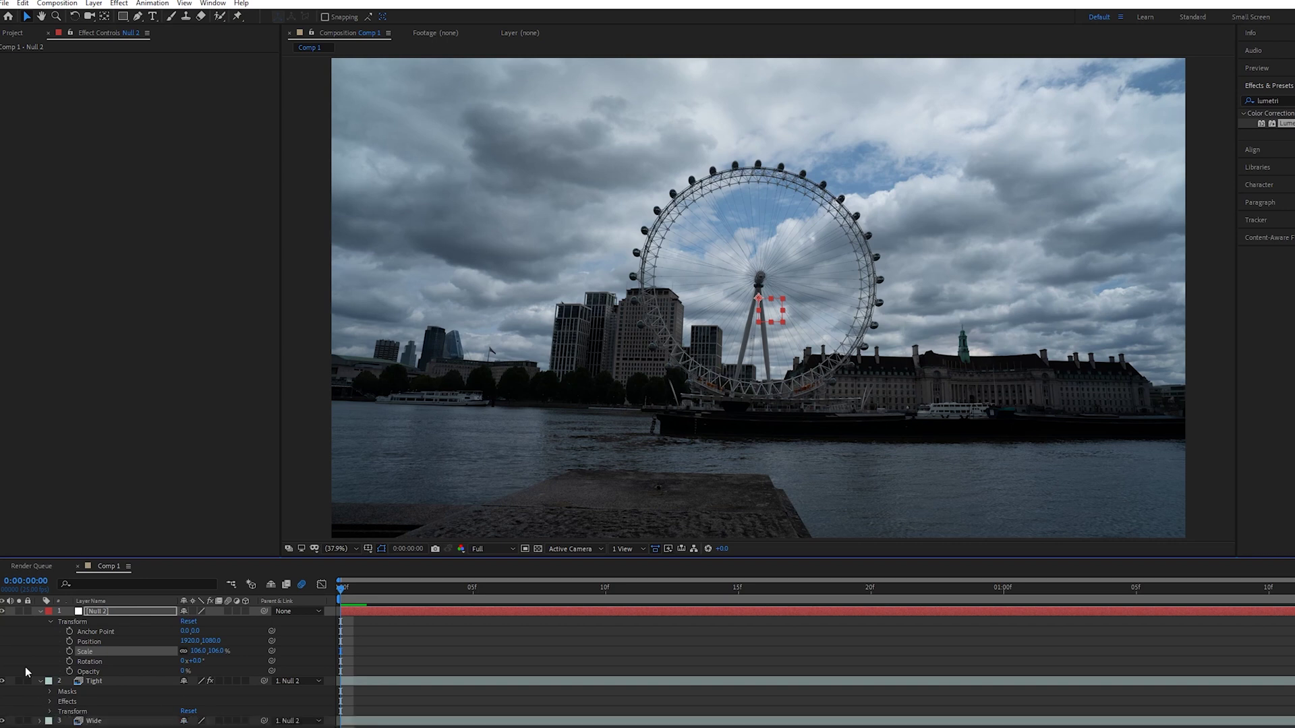
pyautogui.click(39, 680)
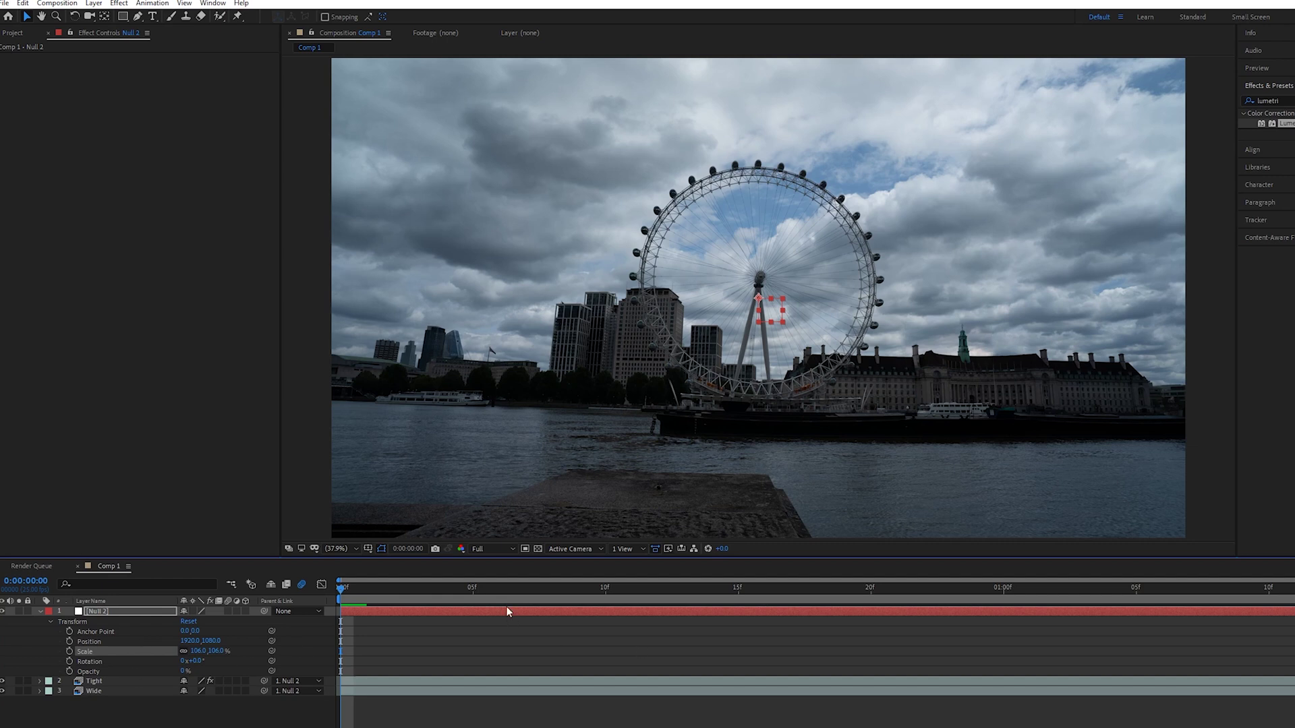
pyautogui.hotkey('ctrl', 'z')
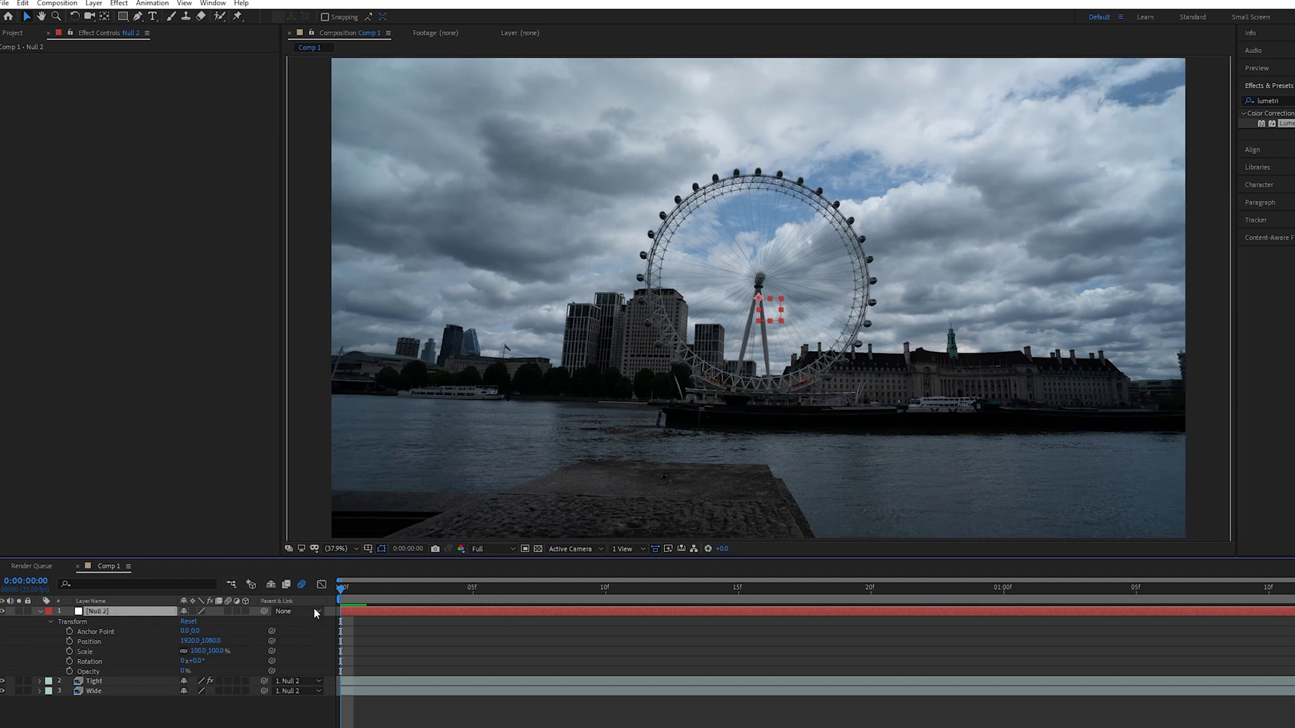
pyautogui.moveTo(343, 595); pyautogui.dragTo(526, 602)
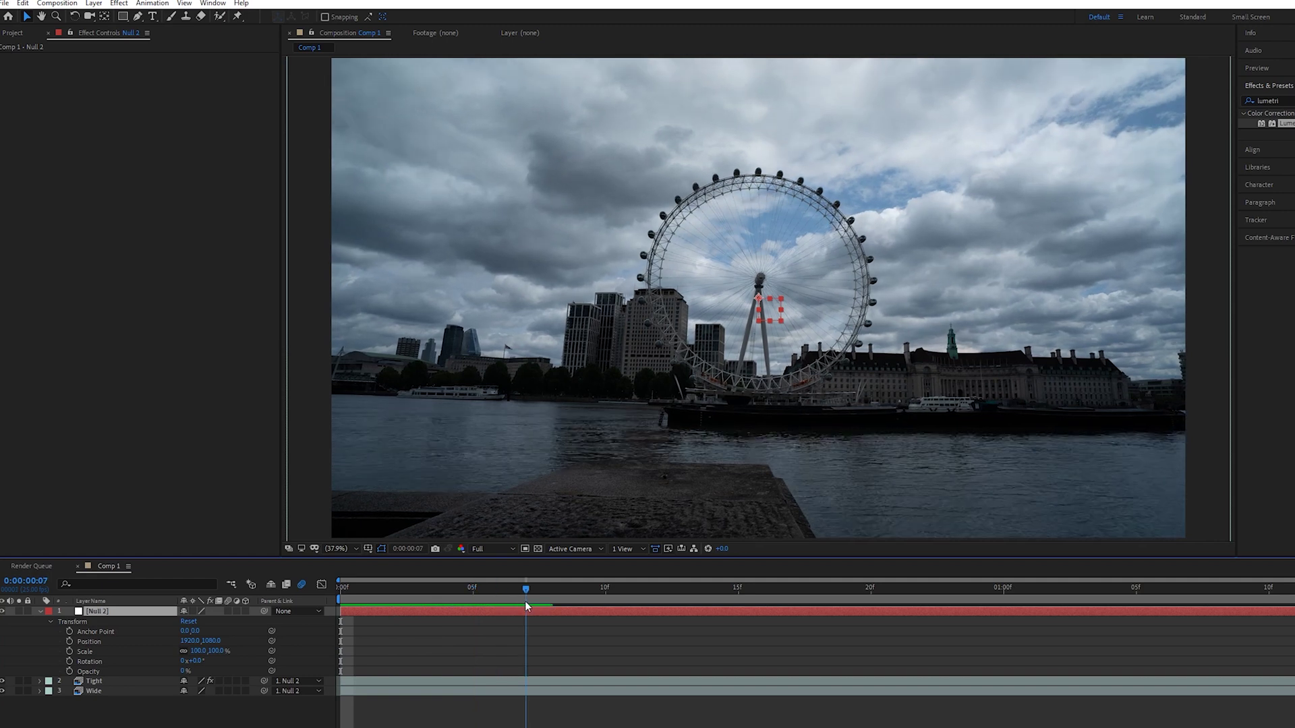
# Set Scale and Position keyframes on Null 2 at frame 8, then move to the zoom's end frame.
pyautogui.press('pagedown')
pyautogui.click(70, 652)
pyautogui.moveTo(564, 589); pyautogui.dragTo(771, 598)
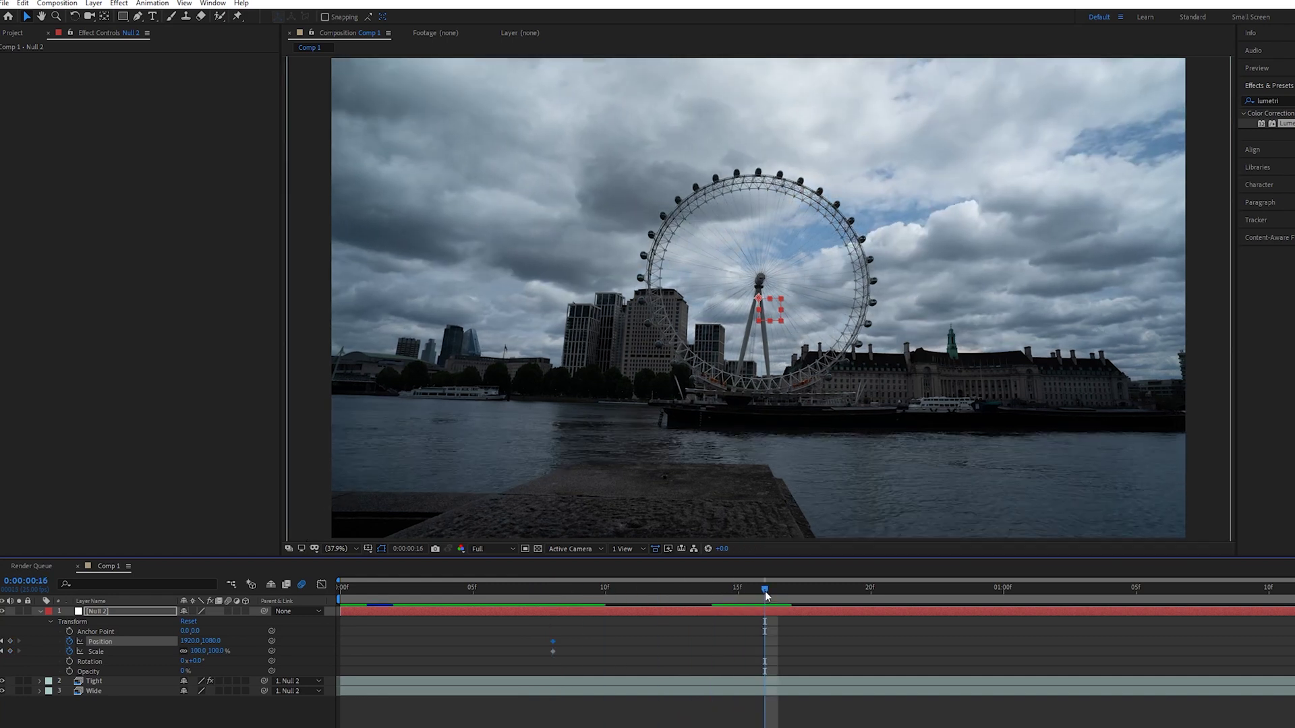
pyautogui.moveTo(765, 591)
pyautogui.mouseDown()
pyautogui.moveTo(552, 611)
pyautogui.moveTo(764, 603)
pyautogui.mouseUp()
# Scale Null 2 to 408% and shift its position to frame the green spire.
pyautogui.moveTo(198, 651); pyautogui.dragTo(377, 655)
pyautogui.moveTo(189, 641)
pyautogui.mouseDown()
pyautogui.moveTo(211, 648)
pyautogui.moveTo(162, 641)
pyautogui.moveTo(216, 651)
pyautogui.moveTo(182, 641)
pyautogui.mouseUp()
pyautogui.click(39, 681)
pyautogui.click(39, 682)
pyautogui.press('Home')
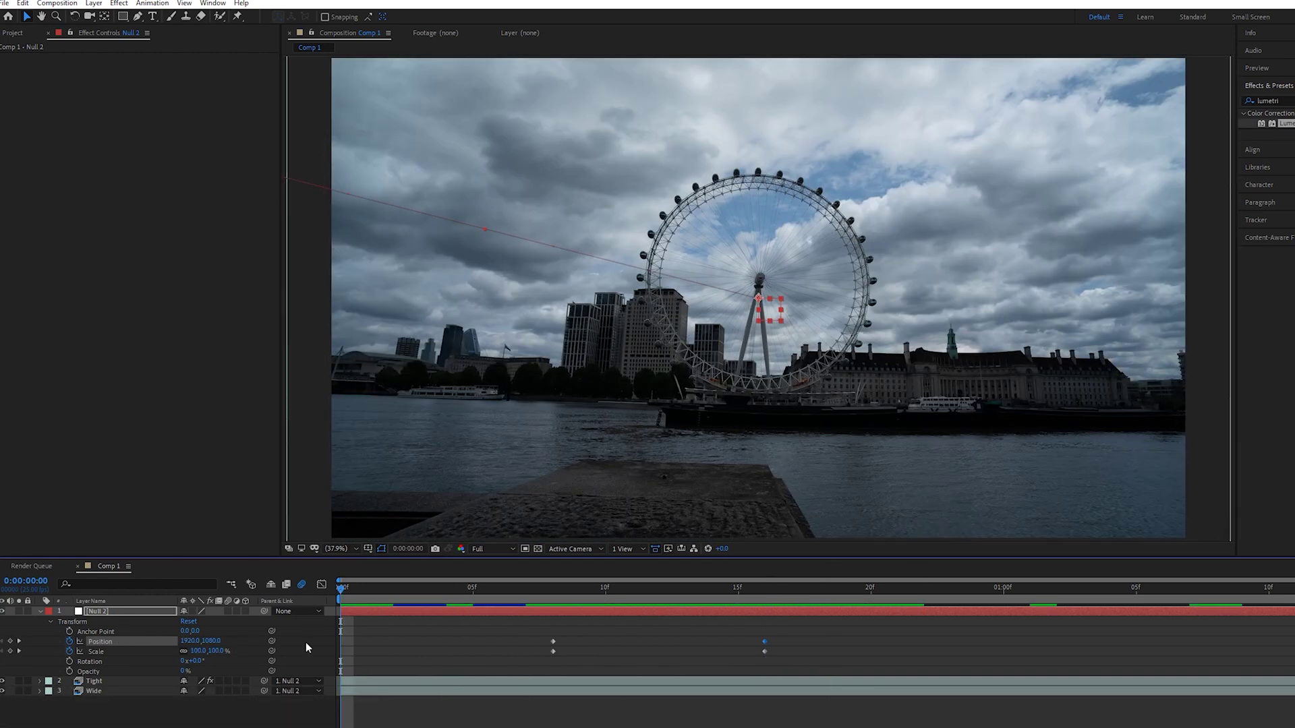
pyautogui.press('space')
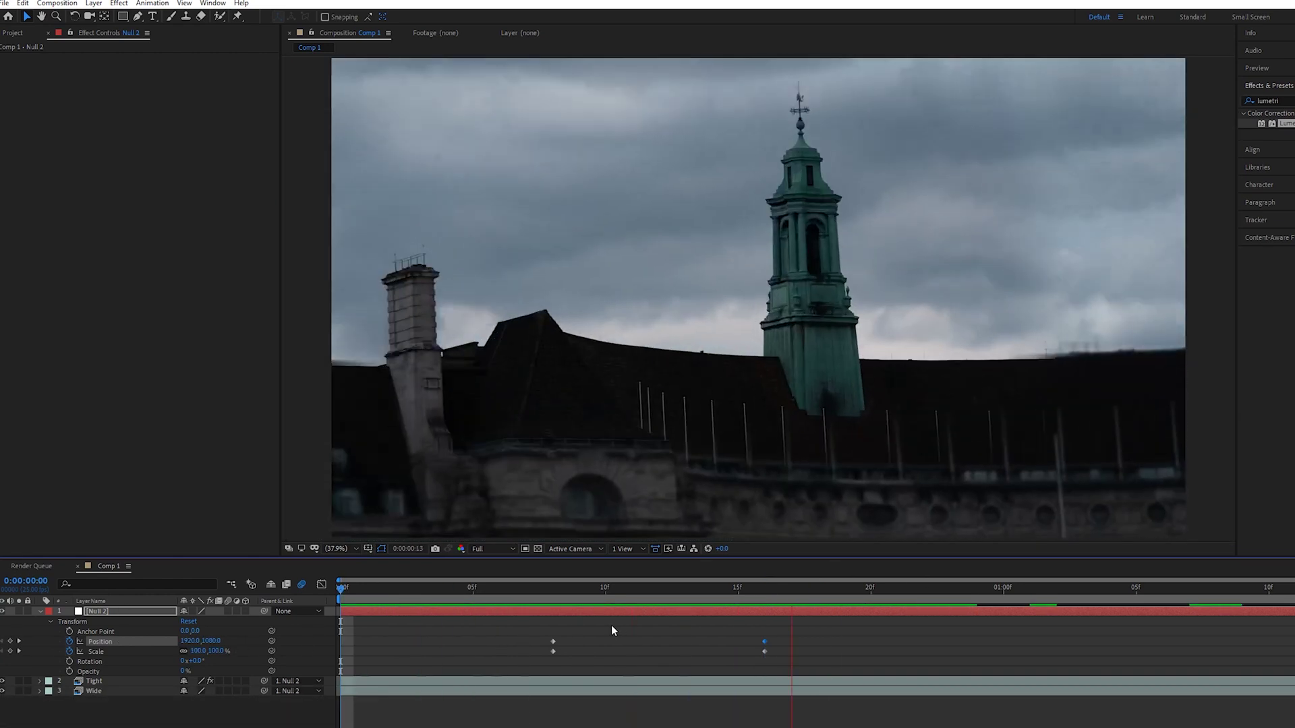
pyautogui.click(1087, 588)
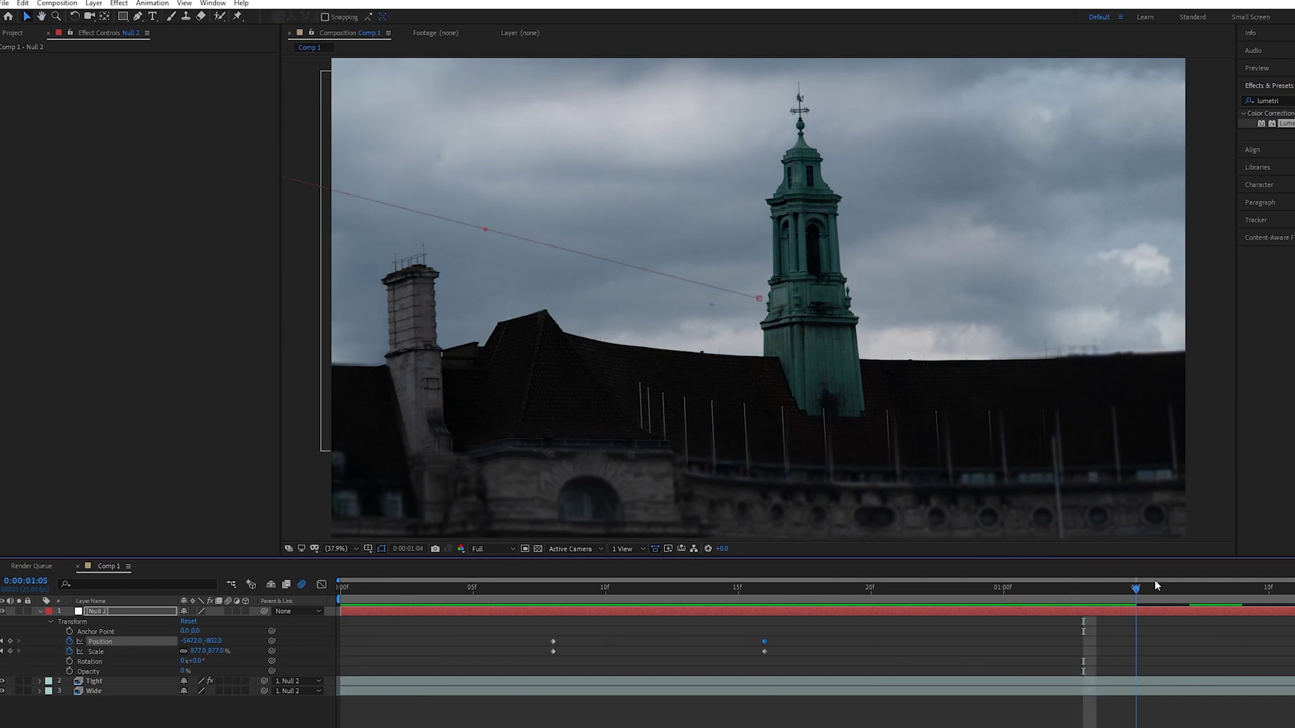
pyautogui.moveTo(1069, 596); pyautogui.dragTo(1003, 597)
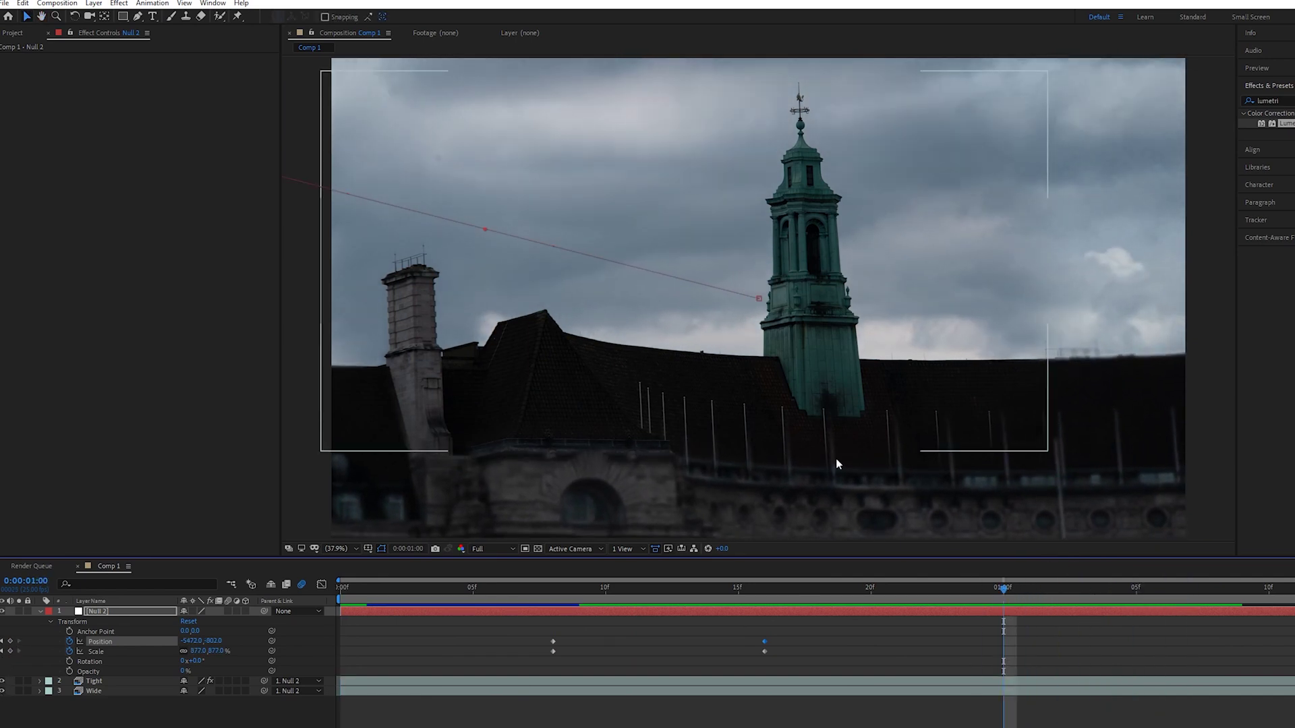
pyautogui.moveTo(990, 590); pyautogui.dragTo(803, 576)
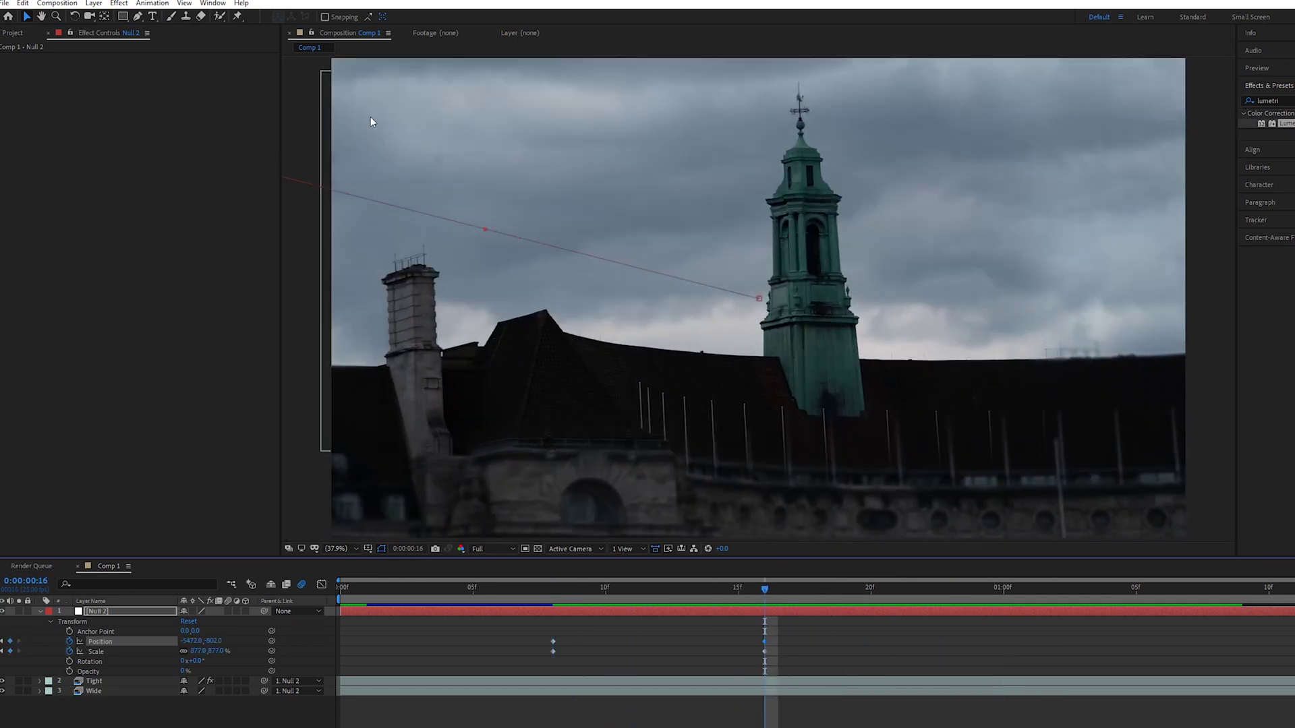
pyautogui.click(2, 691)
pyautogui.click(2, 692)
pyautogui.click(2, 691)
pyautogui.click(2, 691)
pyautogui.moveTo(762, 589)
pyautogui.mouseDown()
pyautogui.moveTo(712, 598)
pyautogui.moveTo(749, 596)
pyautogui.mouseUp()
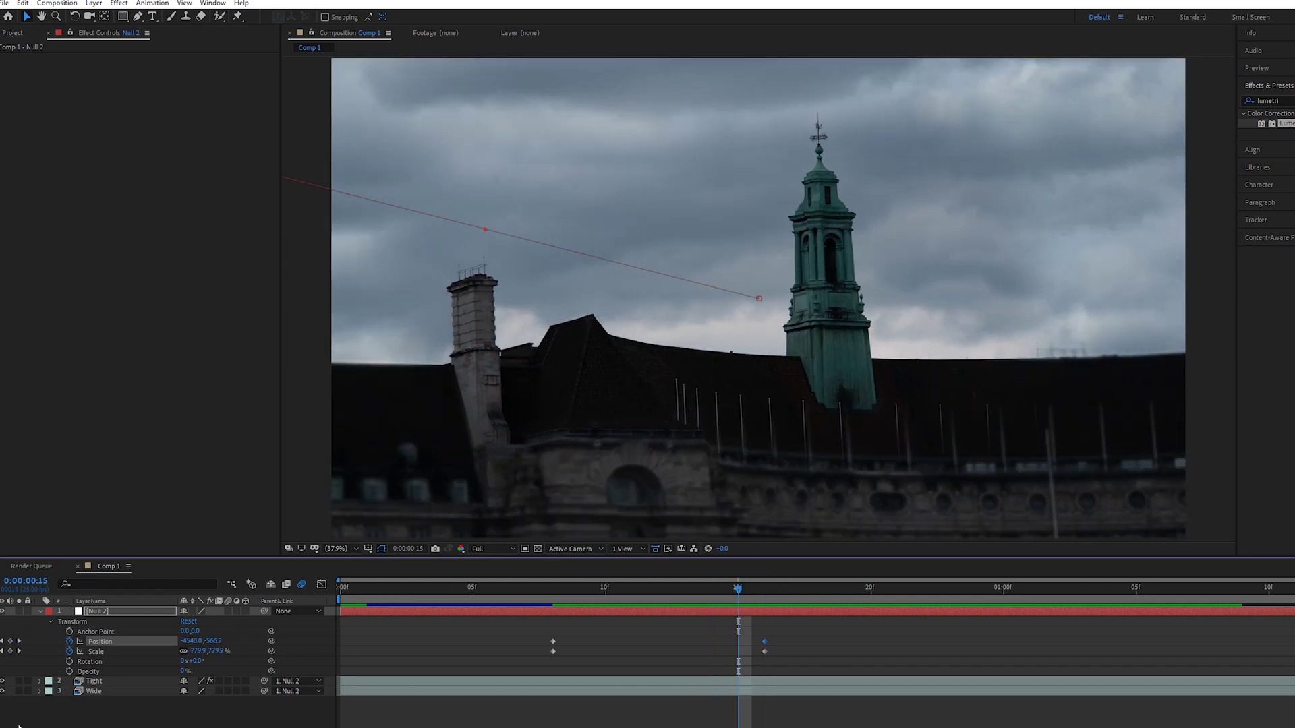
# Keyframe the Tight layer's Mask Expansion from 0, rising to 727 pixels one frame later.
pyautogui.click(66, 683)
pyautogui.click(39, 681)
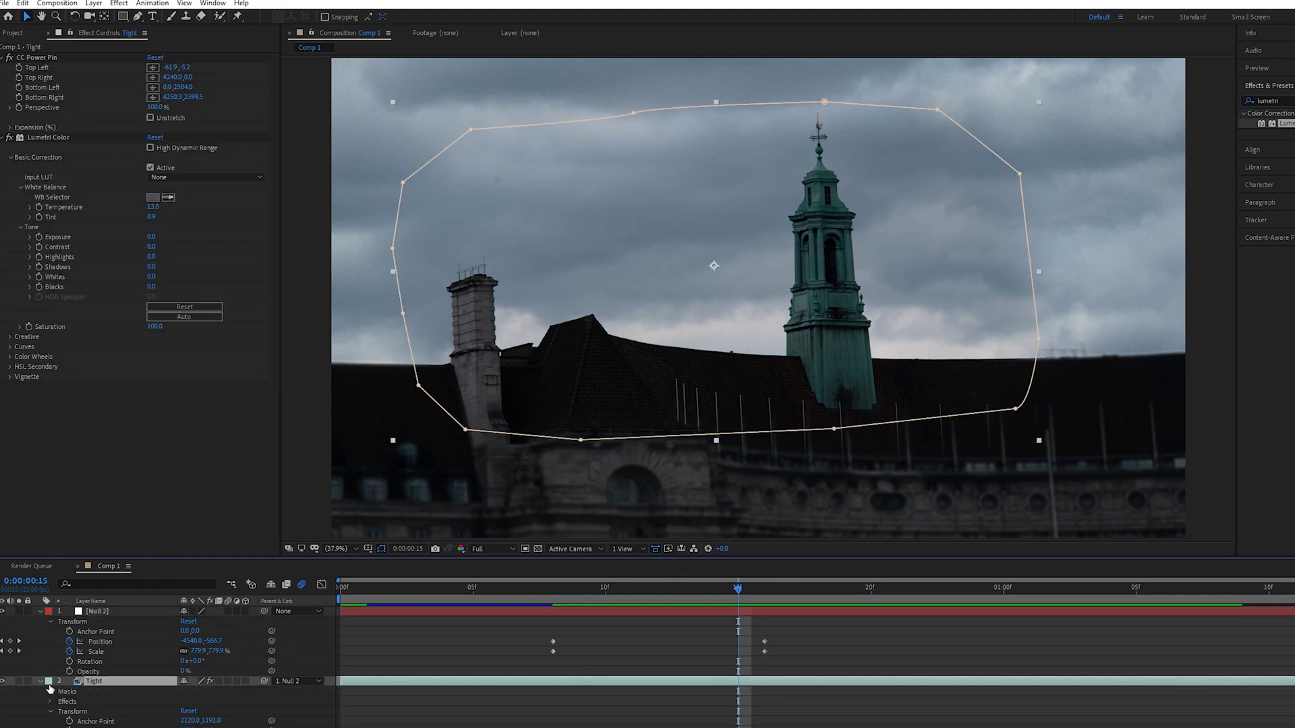
pyautogui.click(49, 691)
pyautogui.press(',')
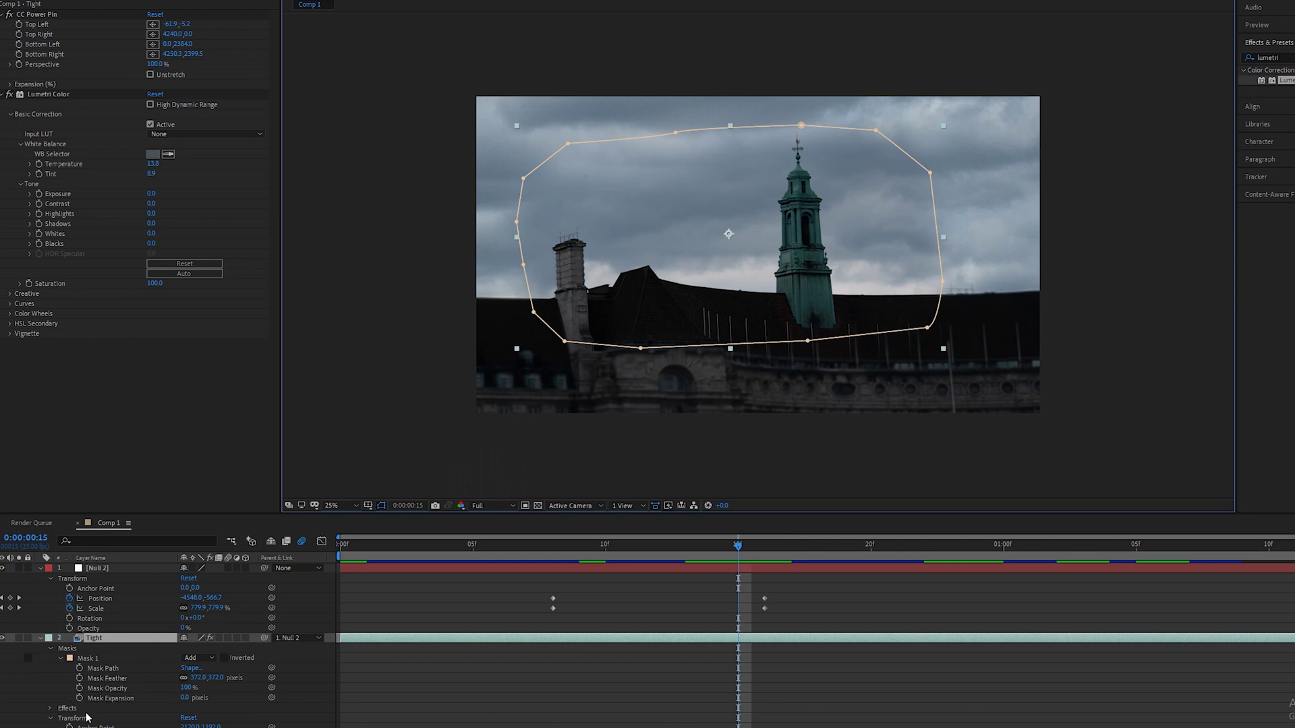
pyautogui.click(80, 698)
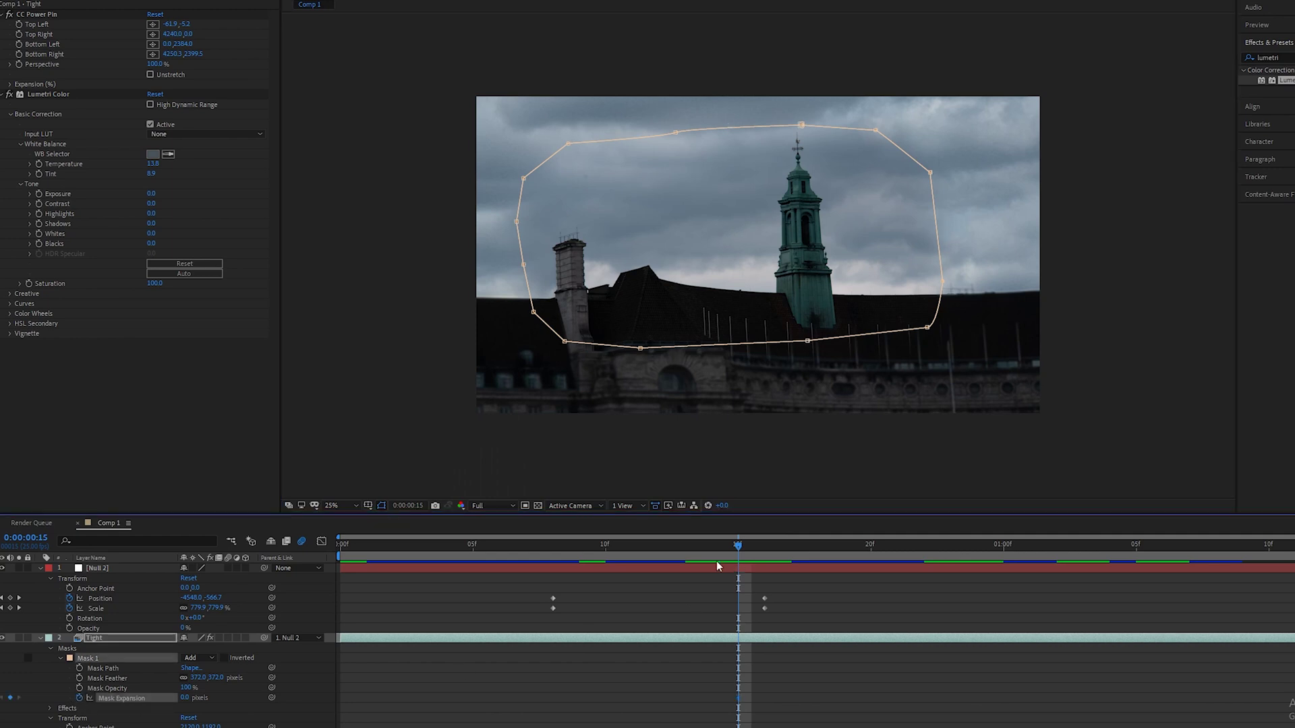
pyautogui.press('pagedown')
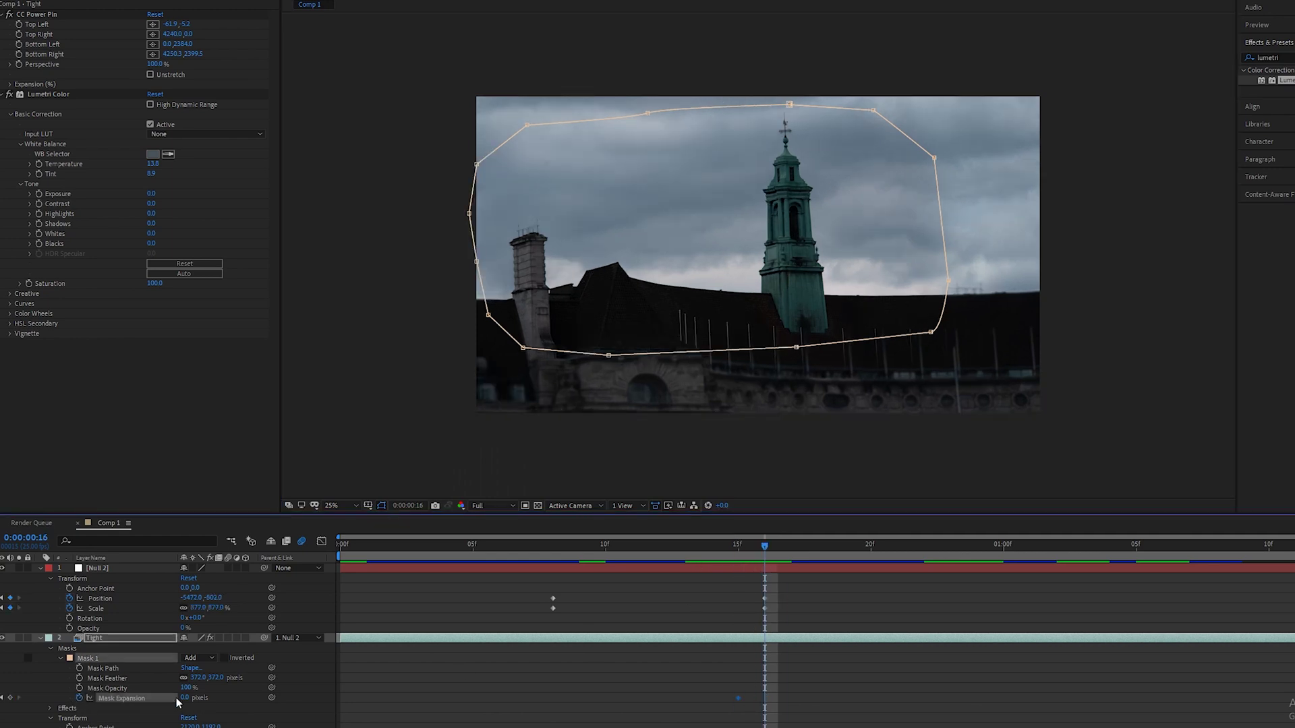
pyautogui.moveTo(177, 702); pyautogui.dragTo(374, 702)
pyautogui.moveTo(531, 718); pyautogui.dragTo(627, 721)
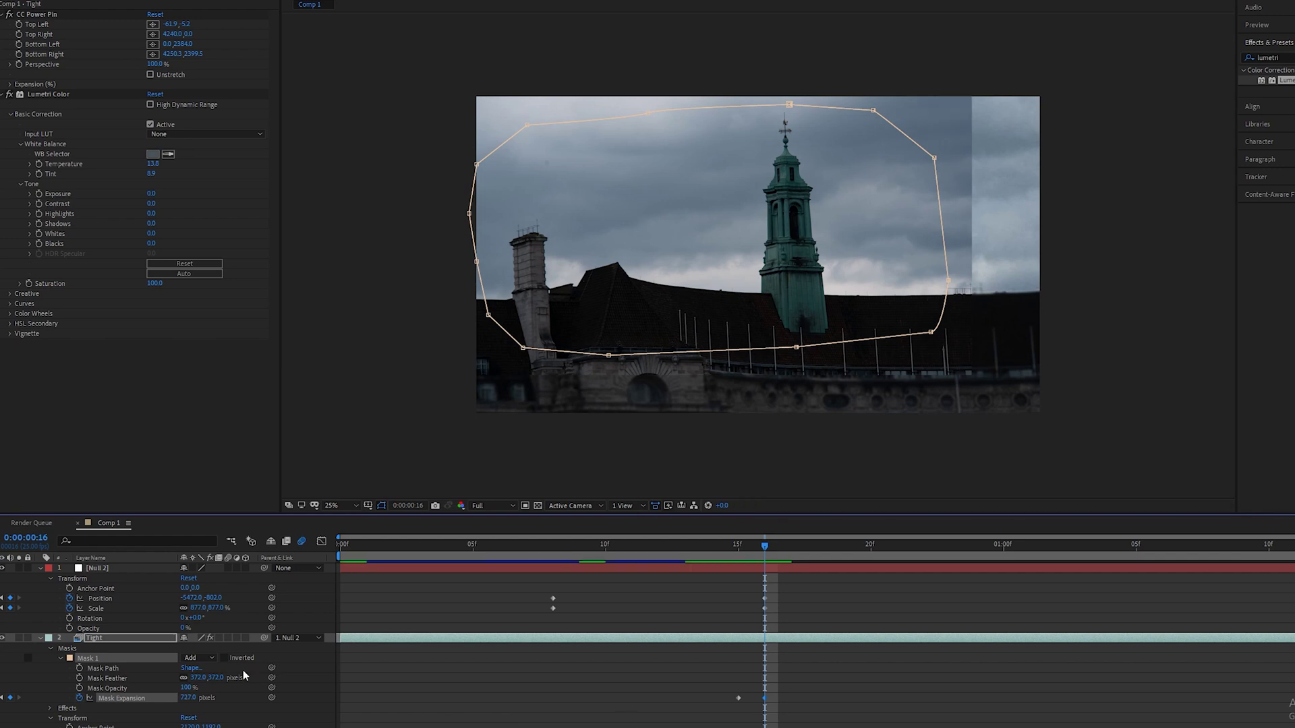
# Fine-tune Null 2's final position and scale to 940%, then preview the transition.
pyautogui.moveTo(194, 598); pyautogui.dragTo(404, 606)
pyautogui.moveTo(219, 607); pyautogui.dragTo(235, 603)
pyautogui.scroll(-1, 235, 604)
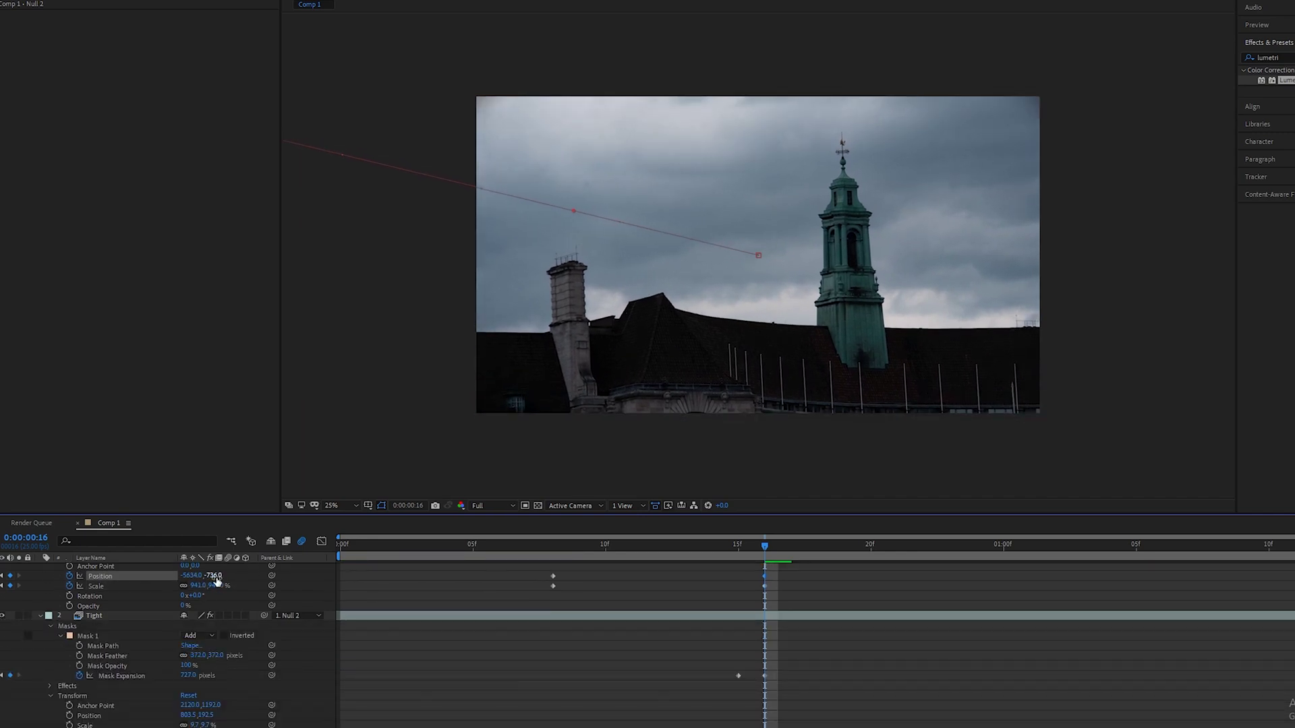
pyautogui.press('space')
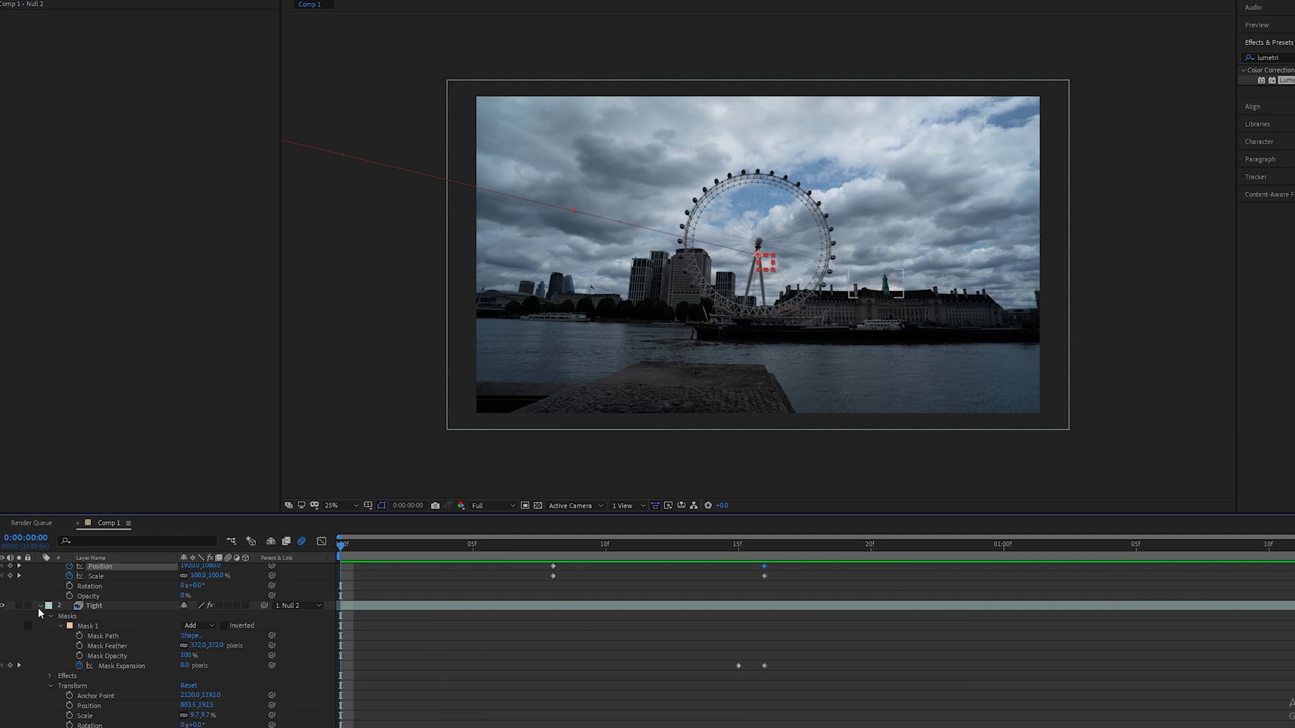
# Collapse the layer properties and enable motion blur on the Tight layer.
pyautogui.click(40, 606)
pyautogui.click(37, 567)
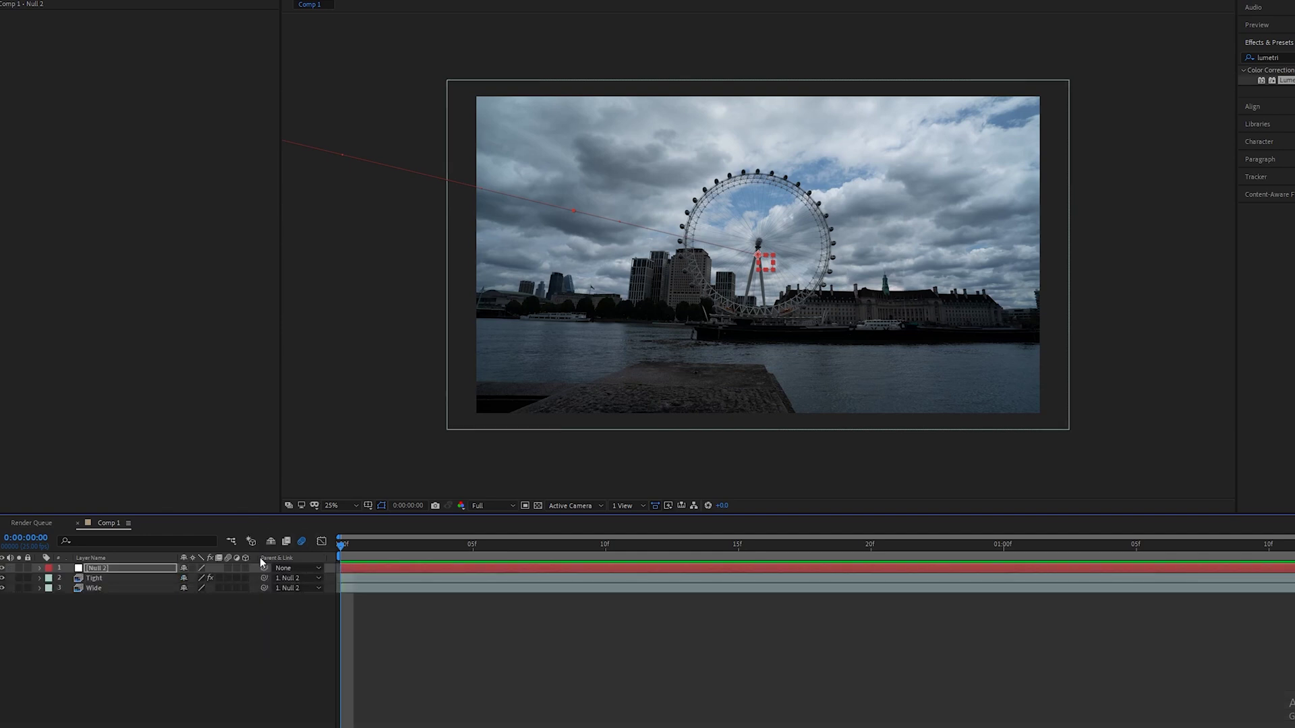
pyautogui.click(228, 578)
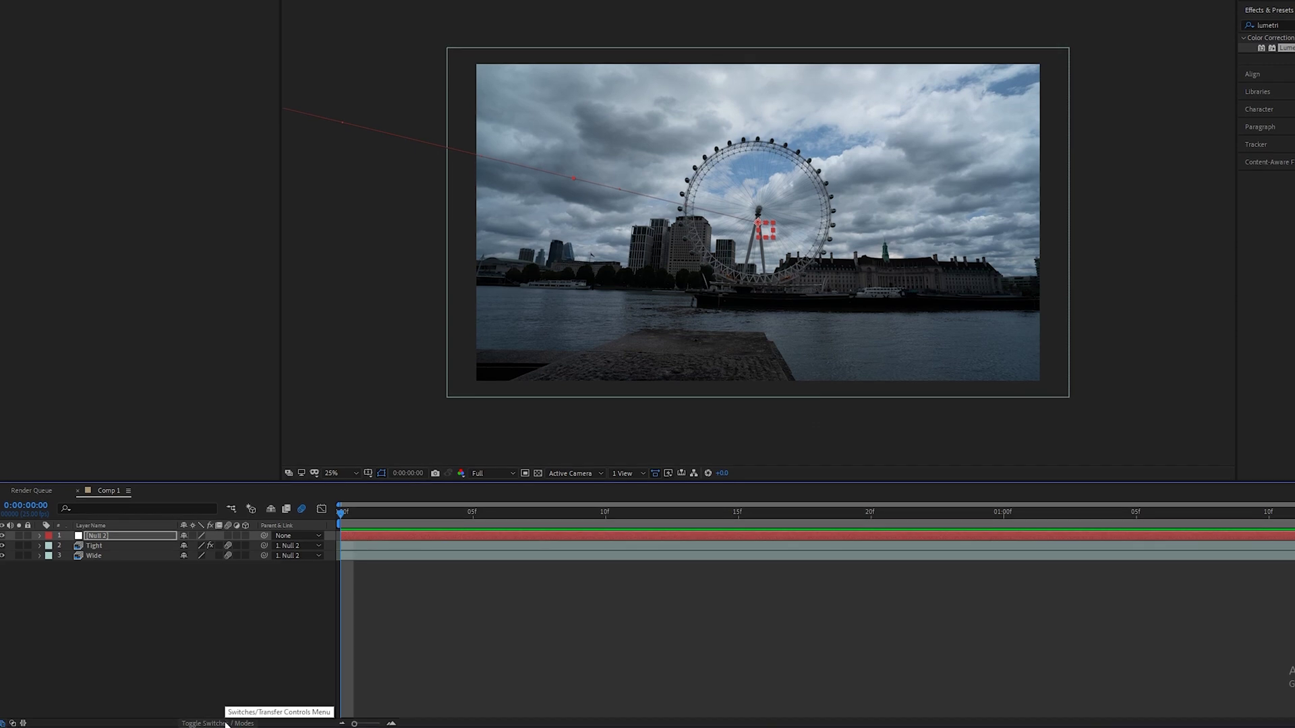
pyautogui.click(229, 723)
pyautogui.click(231, 723)
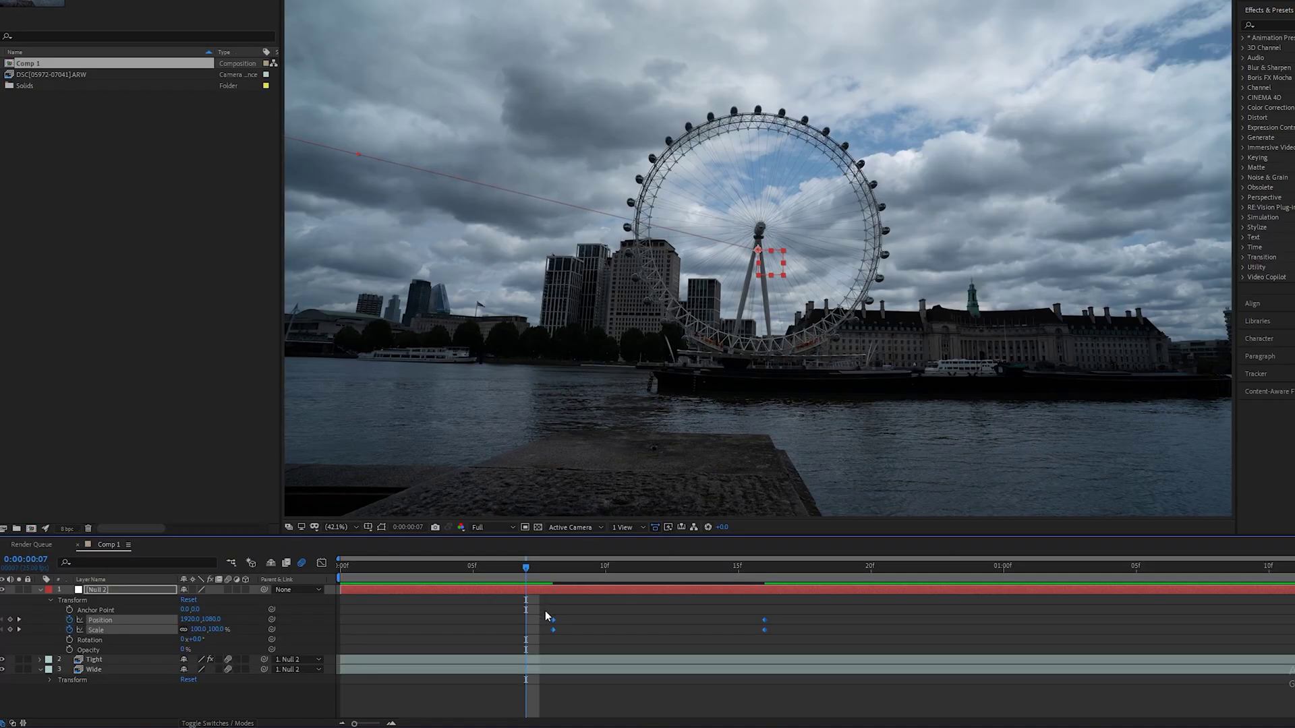
# Apply Easy Ease to all of Null 2's Position and Scale keyframes.
pyautogui.moveTo(545, 610); pyautogui.dragTo(768, 629)
pyautogui.rightClick(765, 632)
pyautogui.moveTo(836, 625)
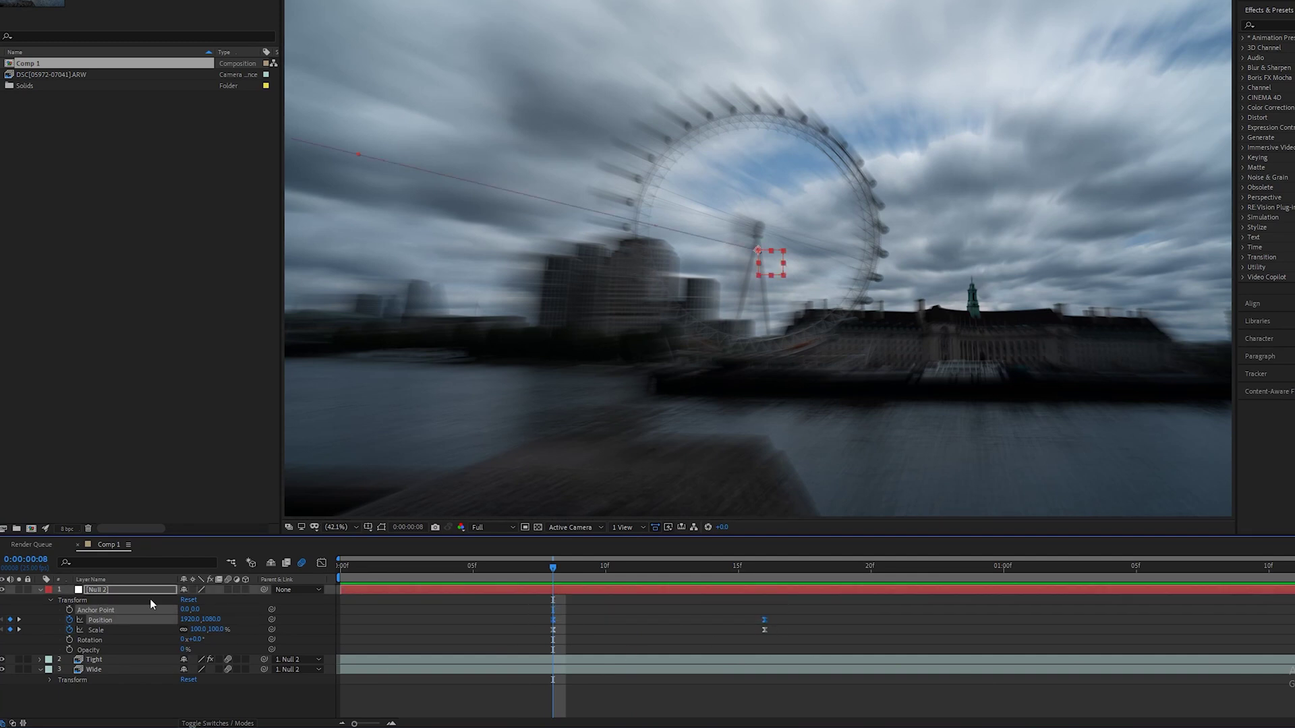
# Show Null 2's Position speed graph in the Graph Editor.
pyautogui.click(322, 563)
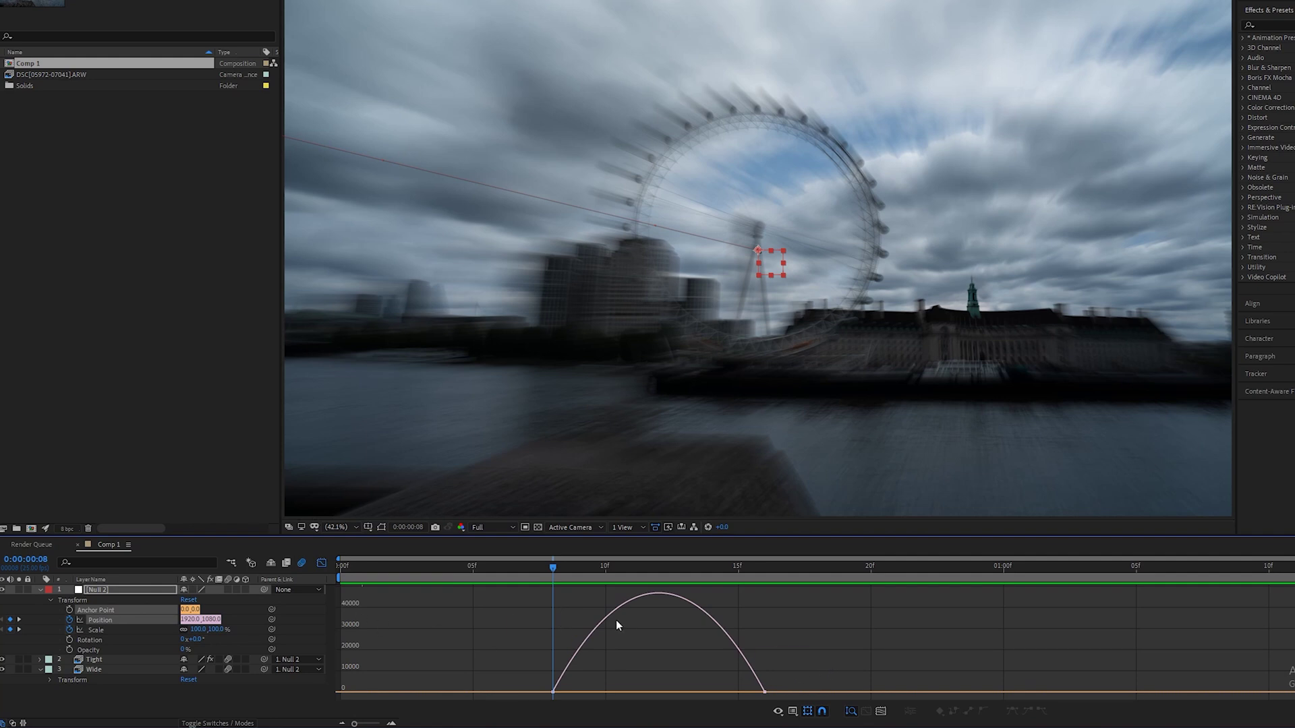
pyautogui.click(793, 711)
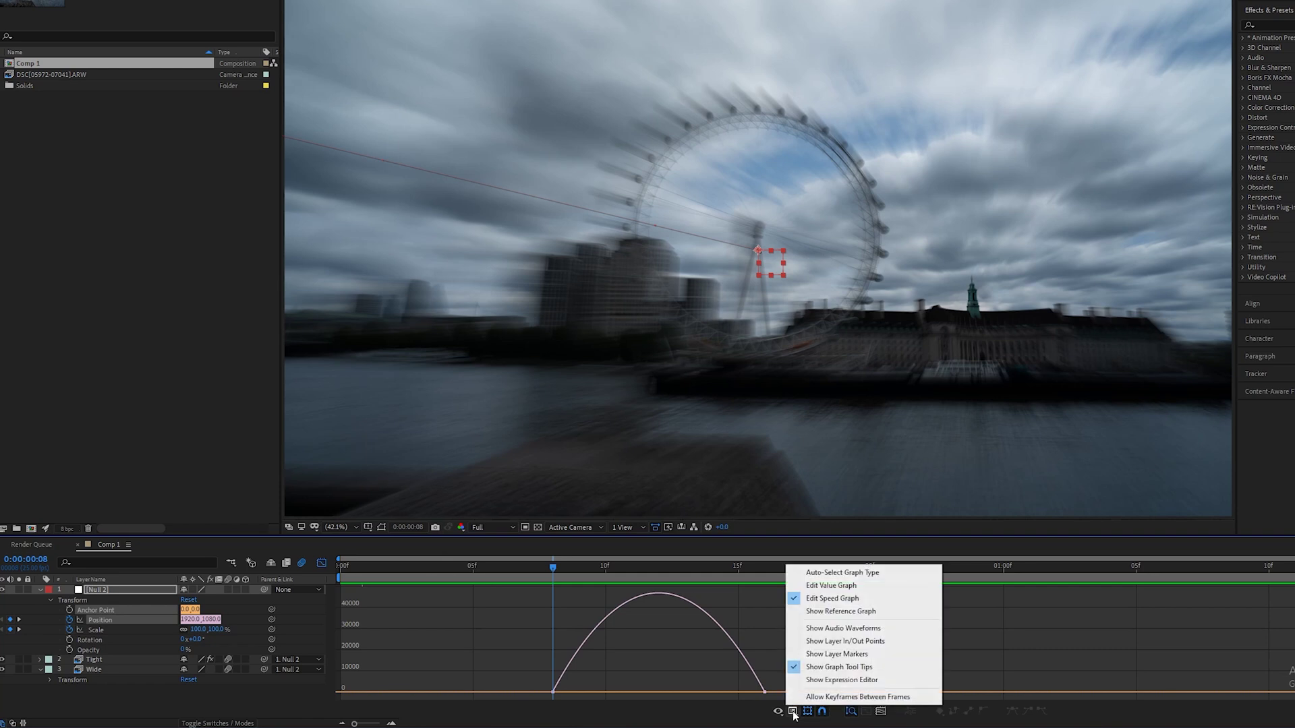
pyautogui.click(825, 588)
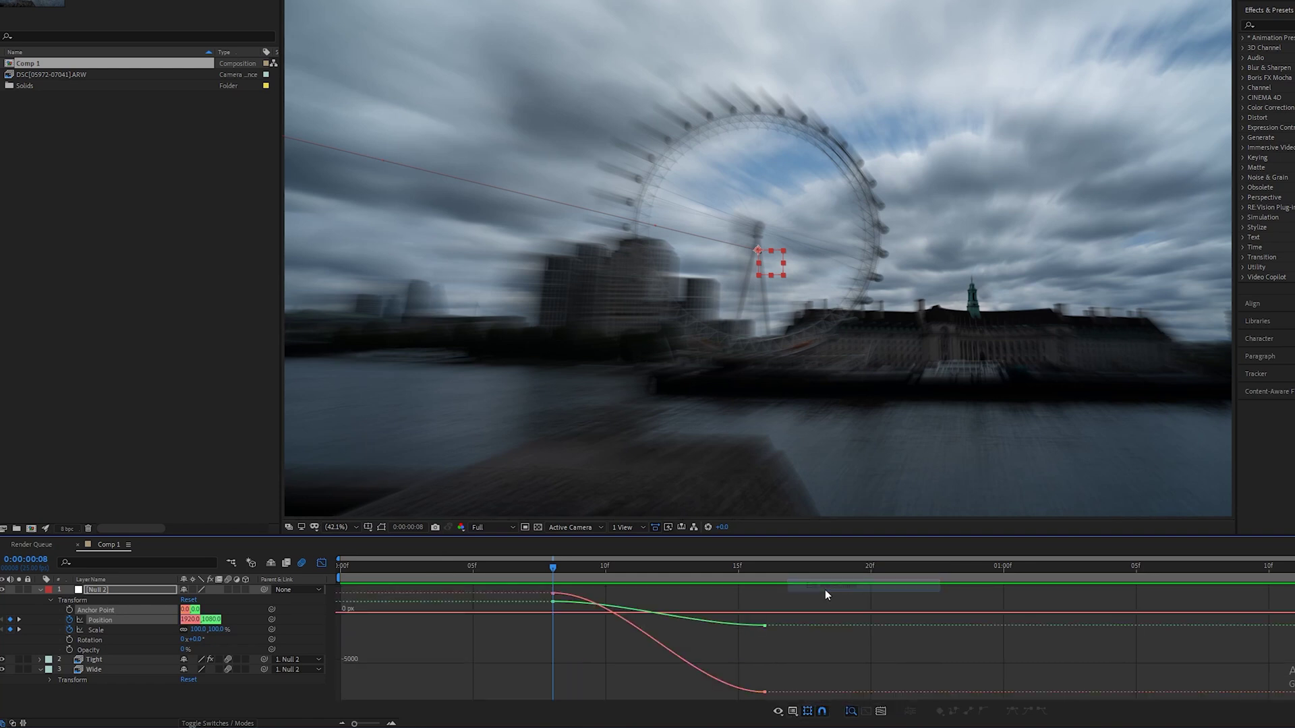
pyautogui.click(793, 711)
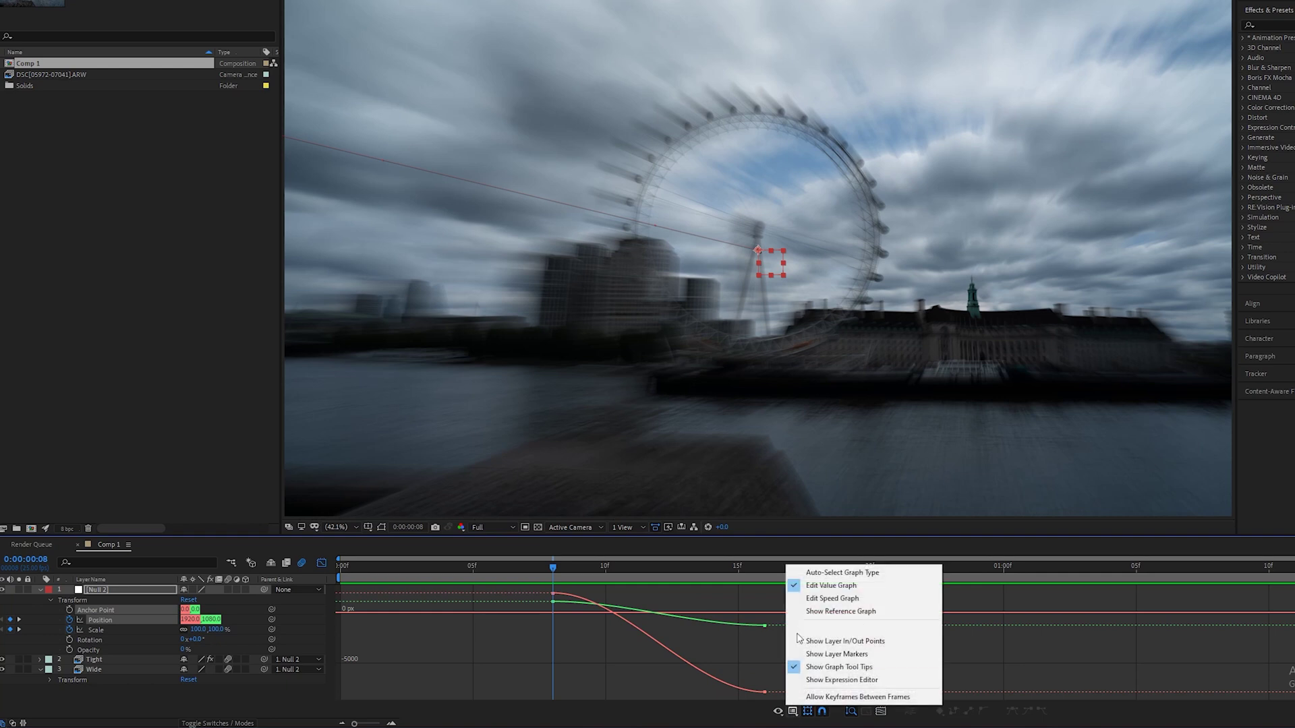
pyautogui.click(814, 600)
# Adjust the Position keyframes' influence handles so the speed eases in and out symmetrically.
pyautogui.click(588, 692)
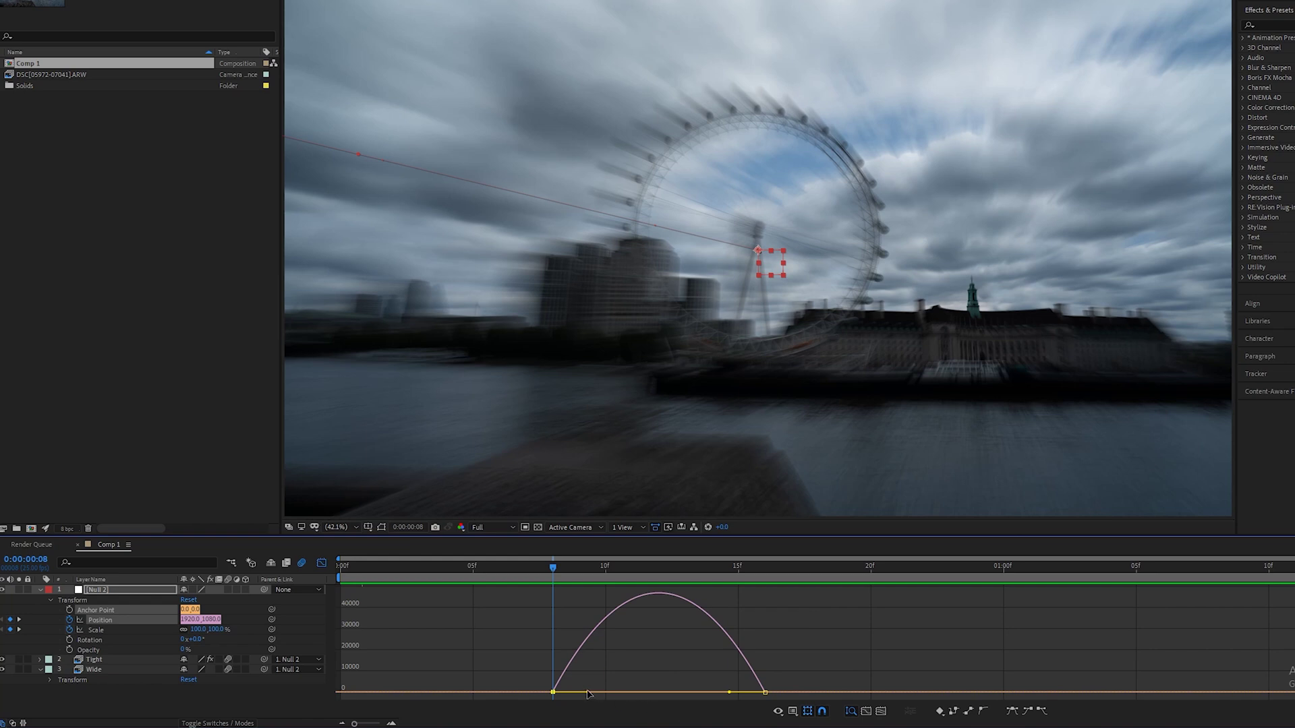
pyautogui.moveTo(589, 693); pyautogui.dragTo(613, 691)
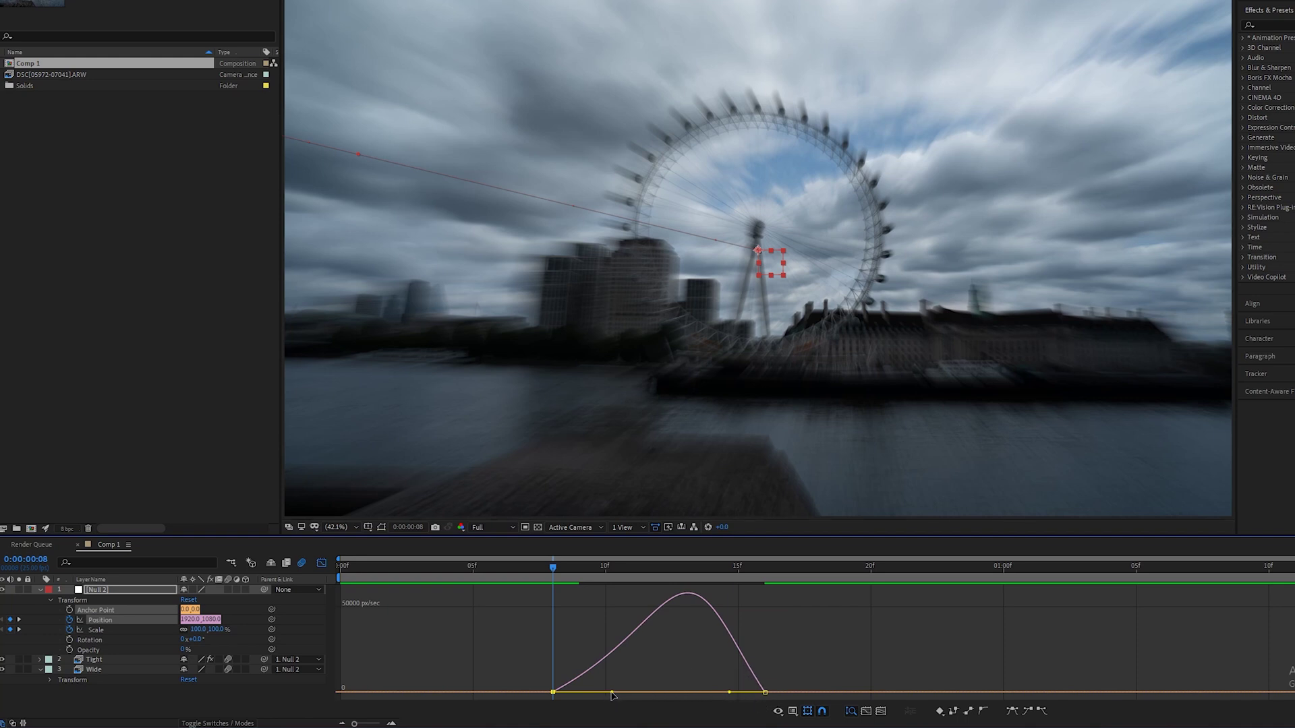
pyautogui.moveTo(612, 694); pyautogui.dragTo(591, 694)
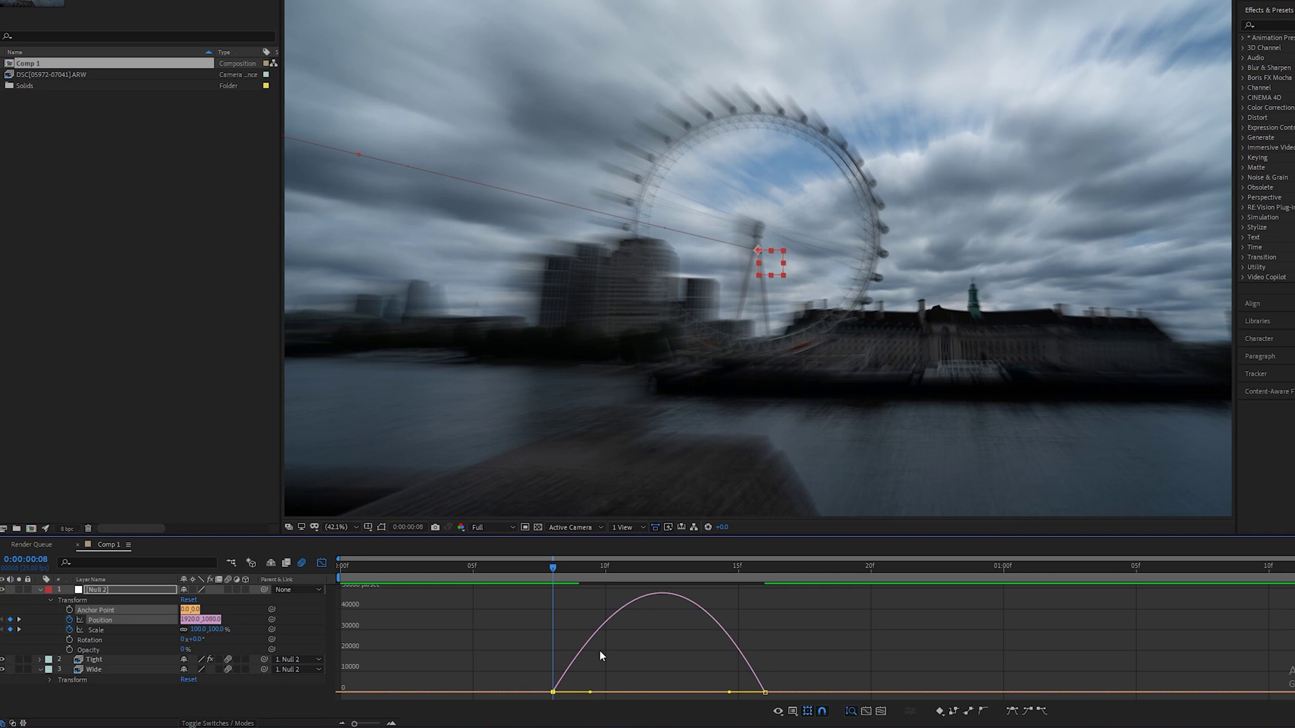
# Raise the Position keyframe influence to about 48%, then return to the timeline and preview.
pyautogui.click(659, 568)
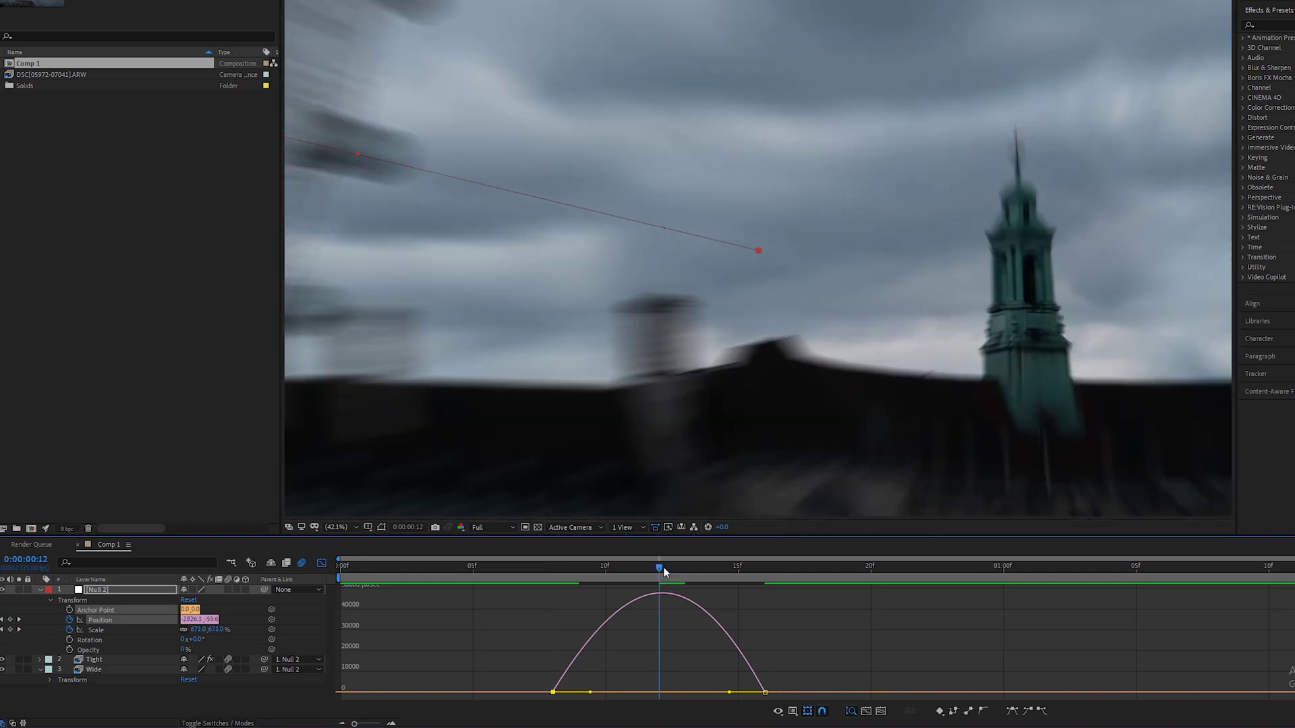
pyautogui.moveTo(590, 694); pyautogui.dragTo(606, 687)
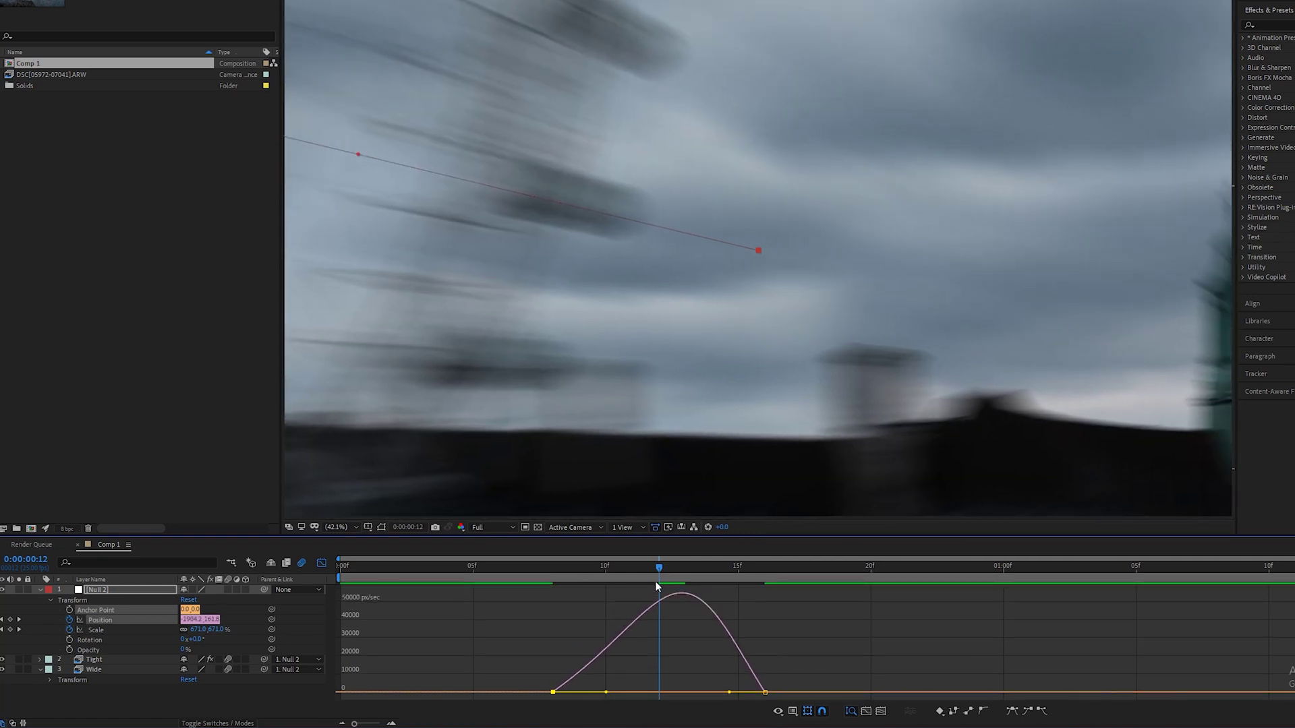
pyautogui.click(323, 563)
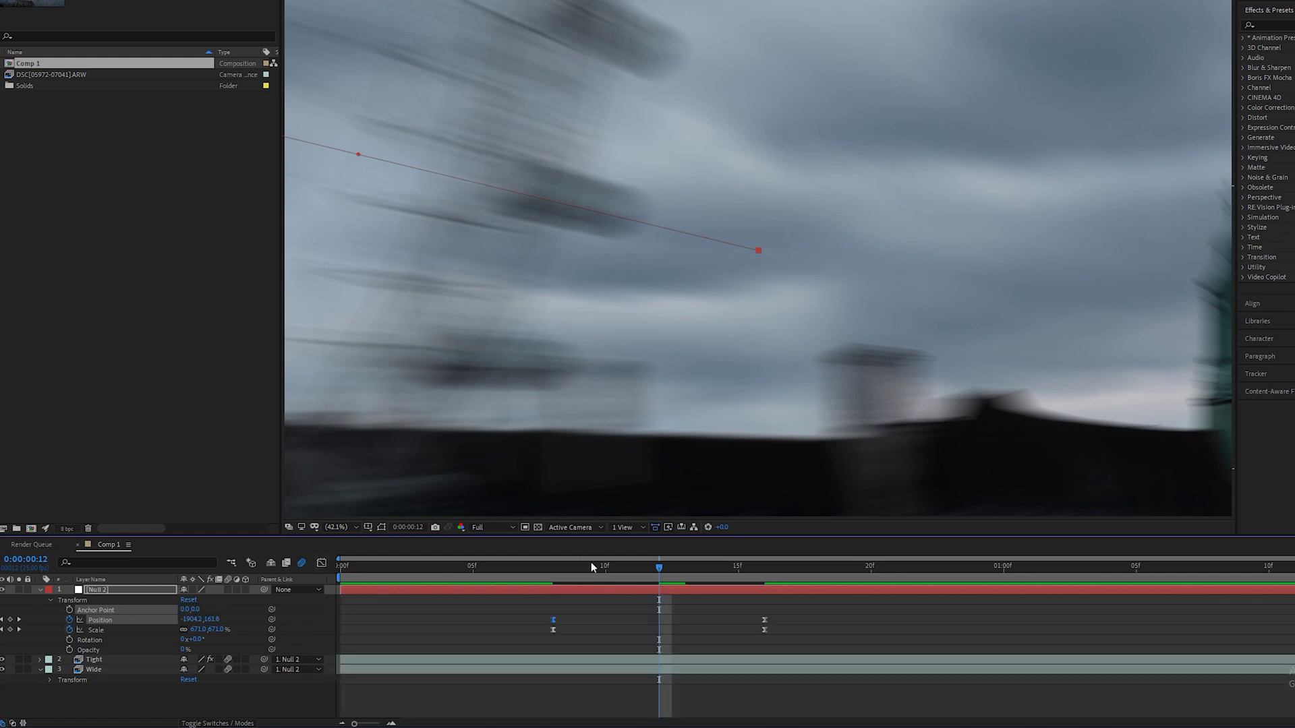
pyautogui.press('space')
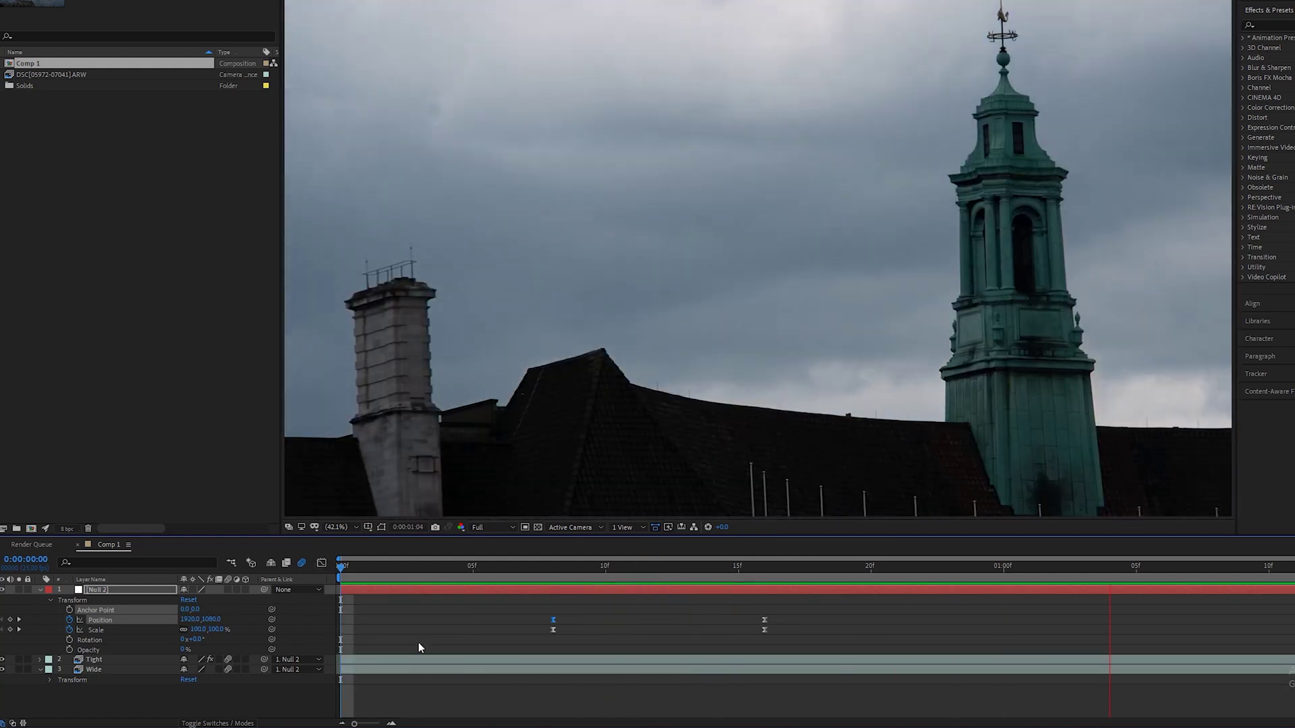
pyautogui.press('space')
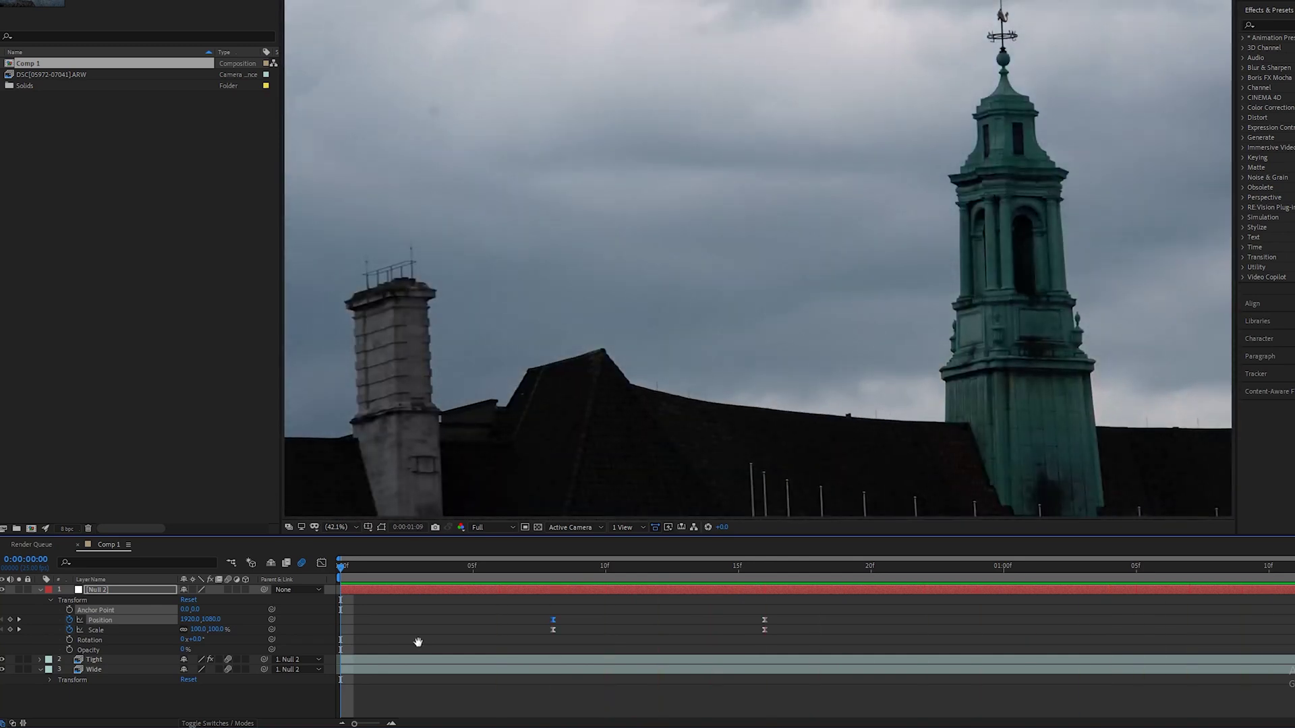
# Move Null 2's end keyframes to about 01:03f and shift the Mask Expansion keyframes to match.
pyautogui.moveTo(765, 619); pyautogui.dragTo(993, 627)
pyautogui.moveTo(1085, 624); pyautogui.dragTo(1085, 625)
pyautogui.click(39, 660)
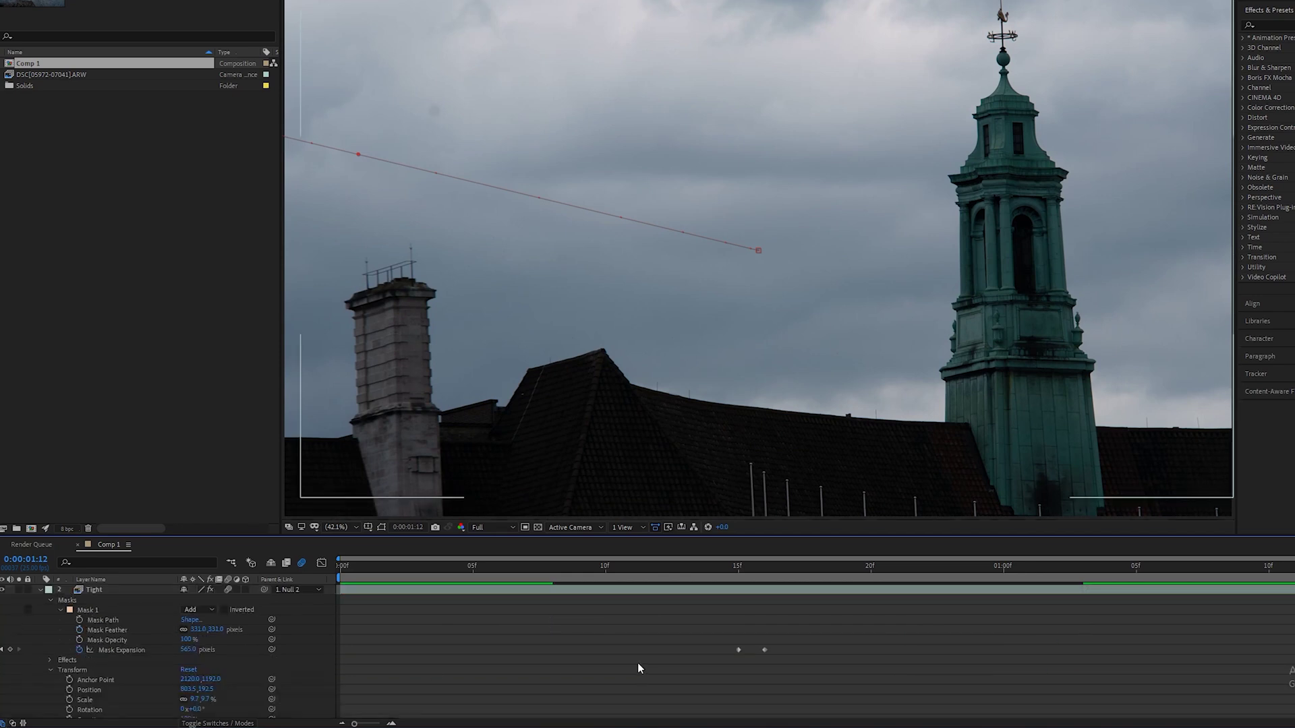
pyautogui.scroll(2, 799, 694)
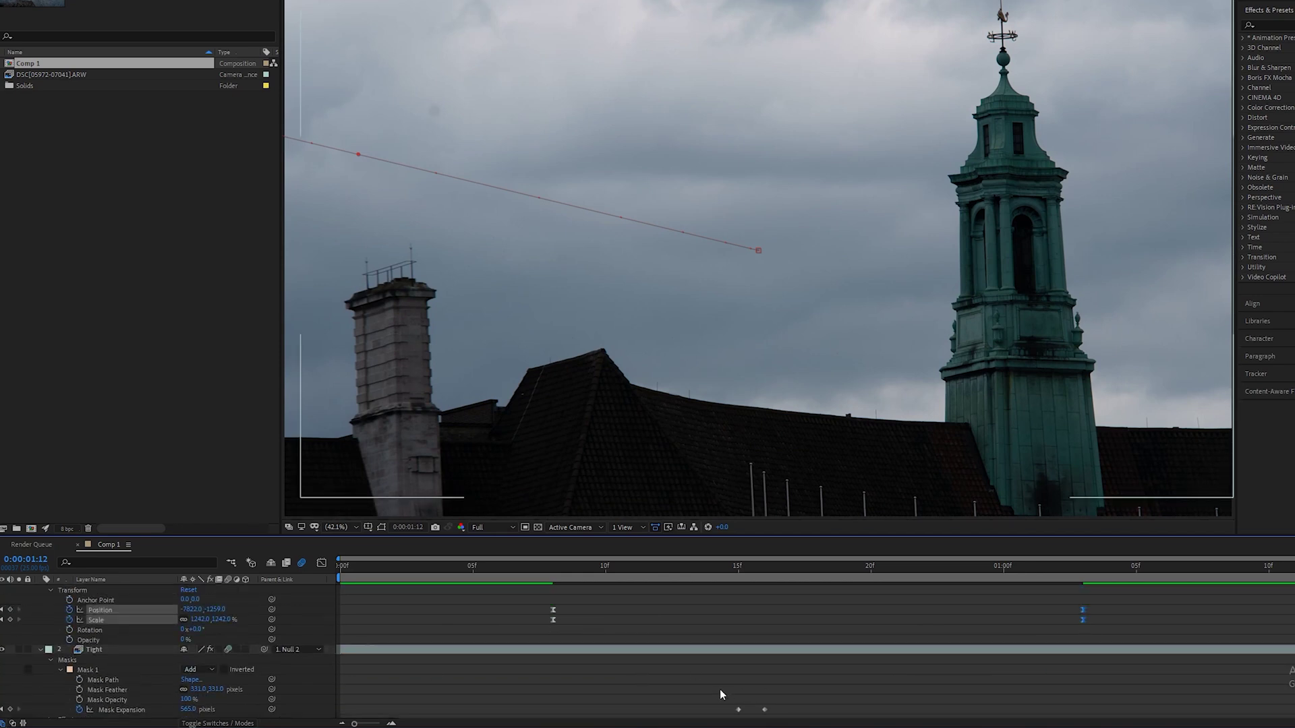
pyautogui.moveTo(722, 693); pyautogui.dragTo(766, 713)
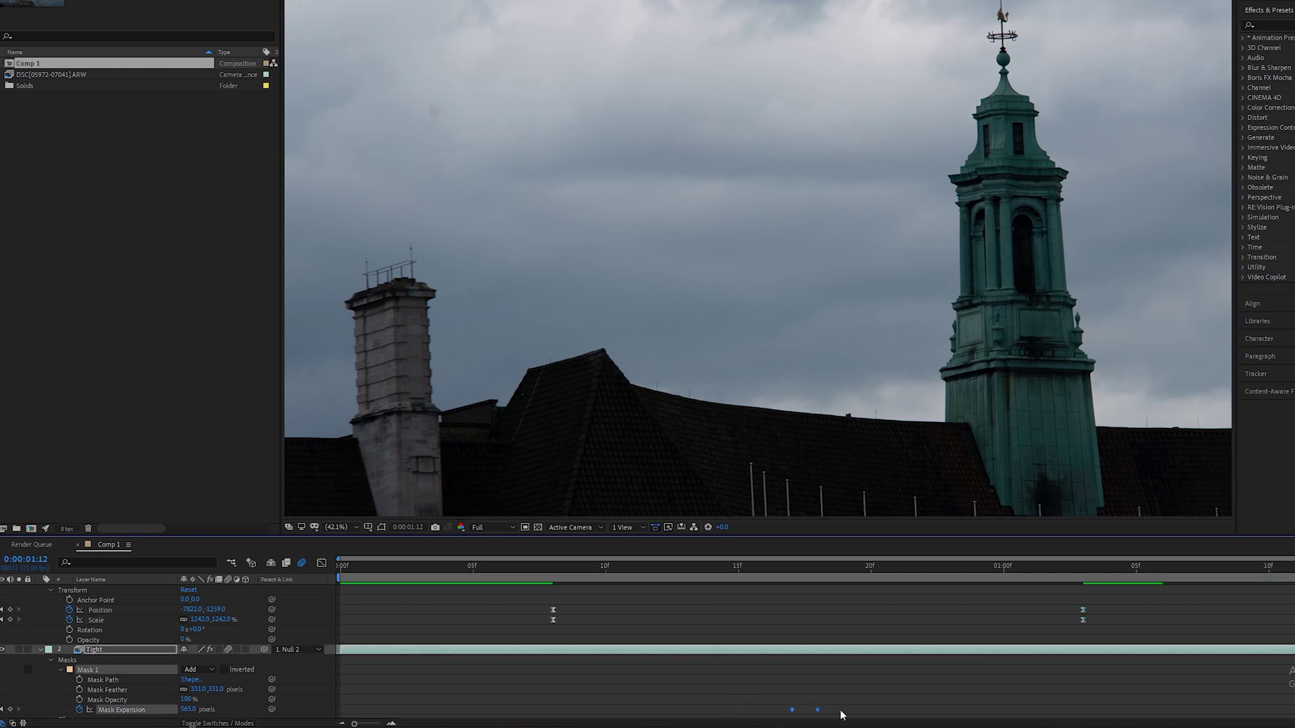
pyautogui.moveTo(870, 715); pyautogui.dragTo(1091, 717)
pyautogui.click(1084, 568)
pyautogui.moveTo(1086, 568)
pyautogui.mouseDown()
pyautogui.moveTo(1053, 590)
pyautogui.moveTo(1082, 584)
pyautogui.mouseUp()
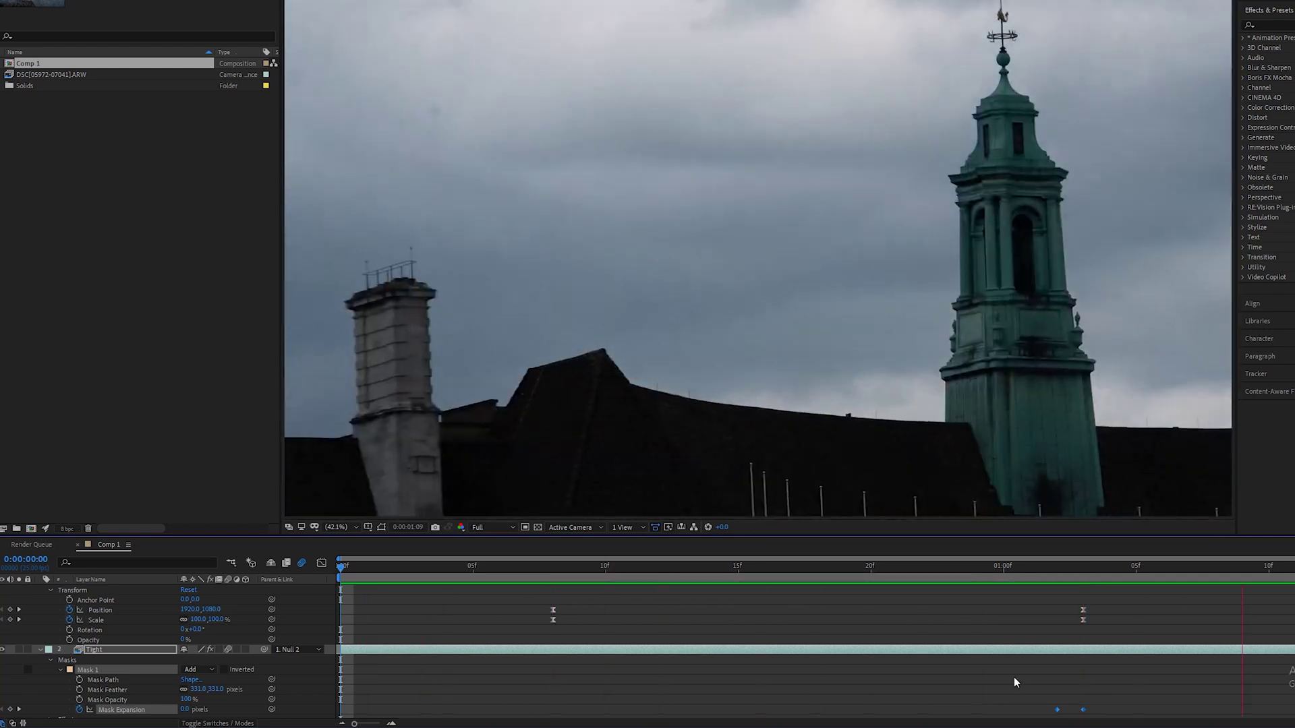
pyautogui.press('space')
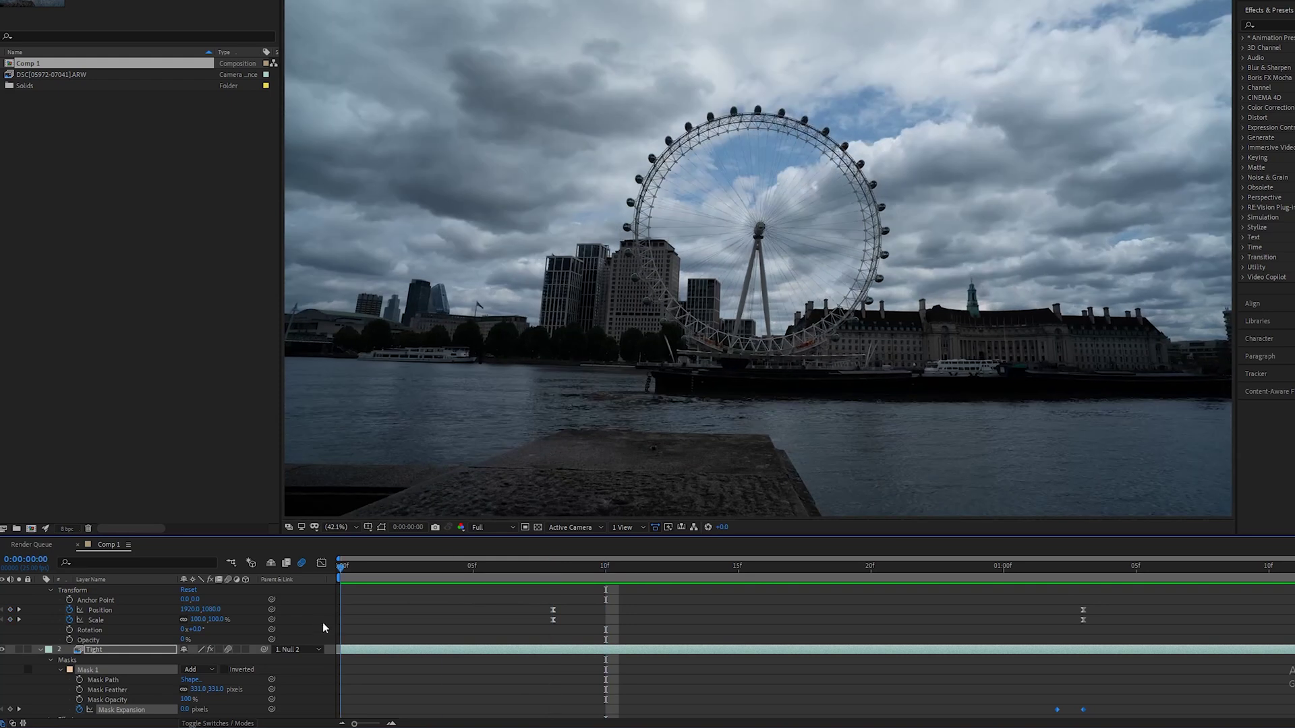
pyautogui.press('space')
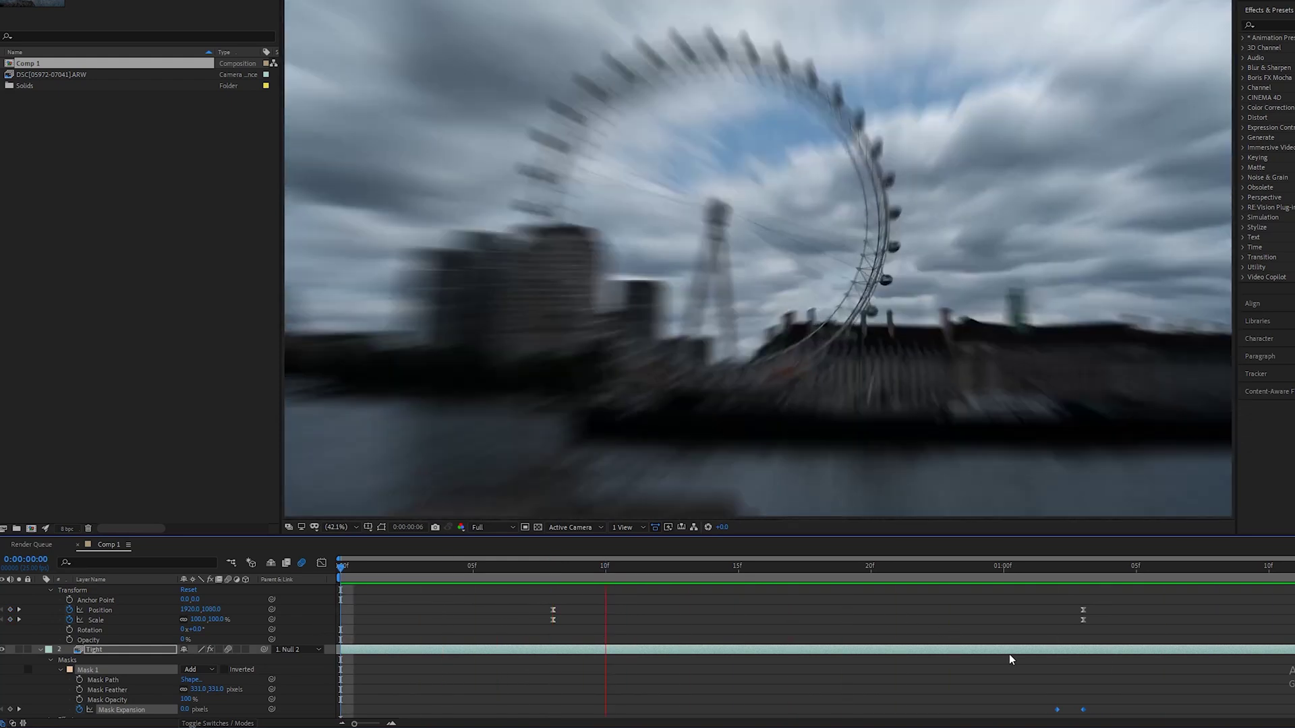